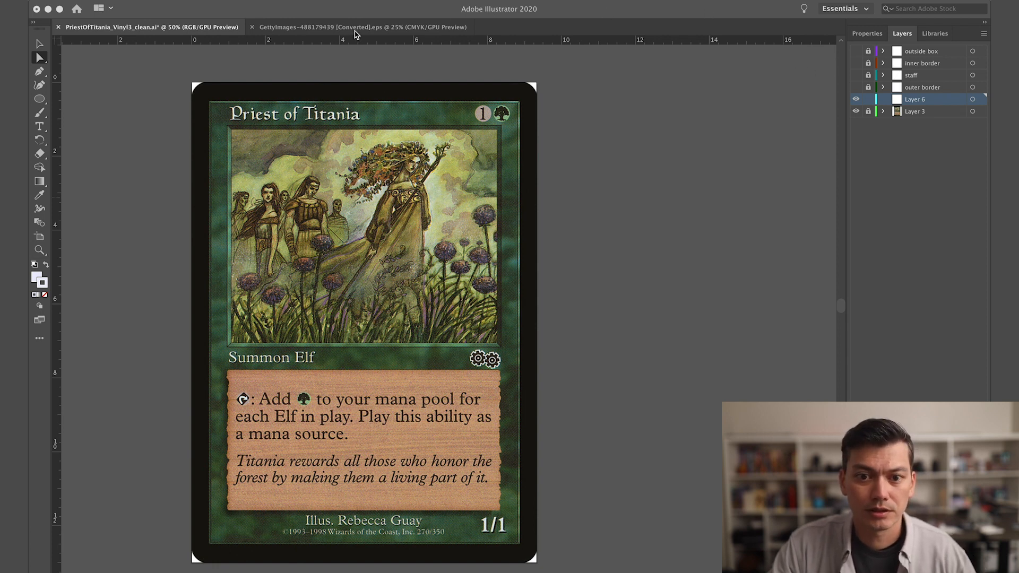
pyautogui.click(378, 186)
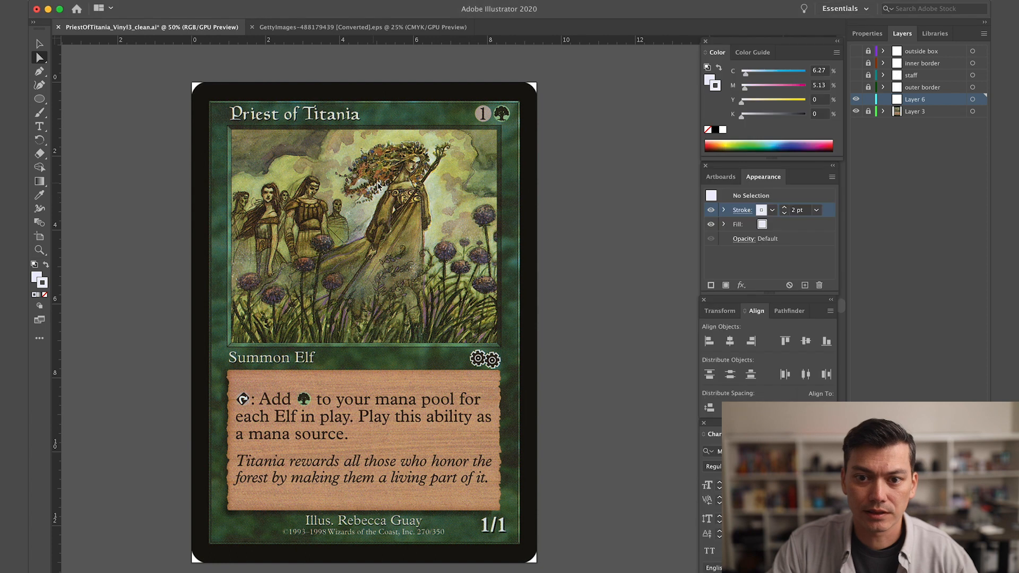
pyautogui.press('h')
pyautogui.moveTo(381, 185); pyautogui.dragTo(403, 181)
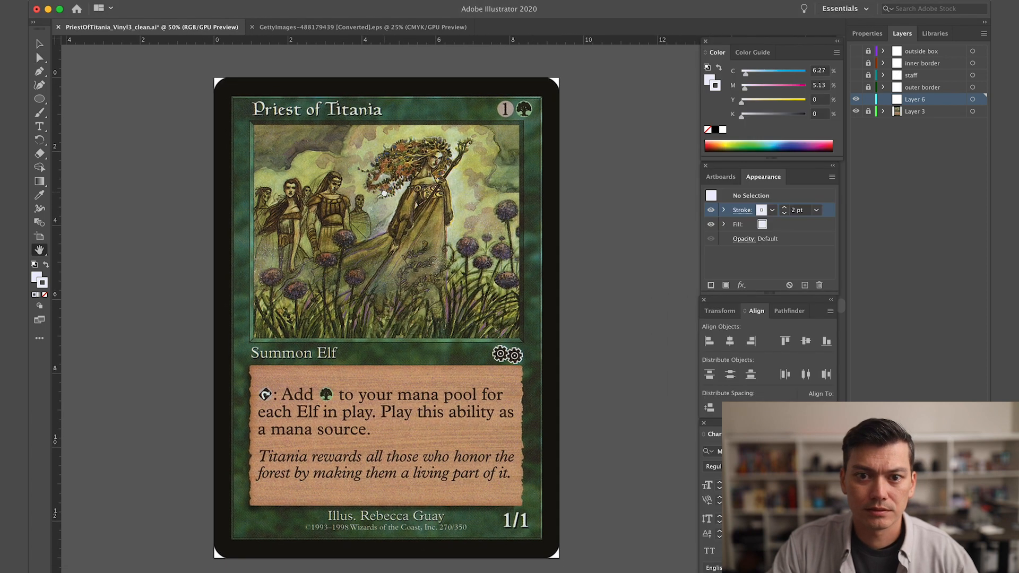
pyautogui.press('v')
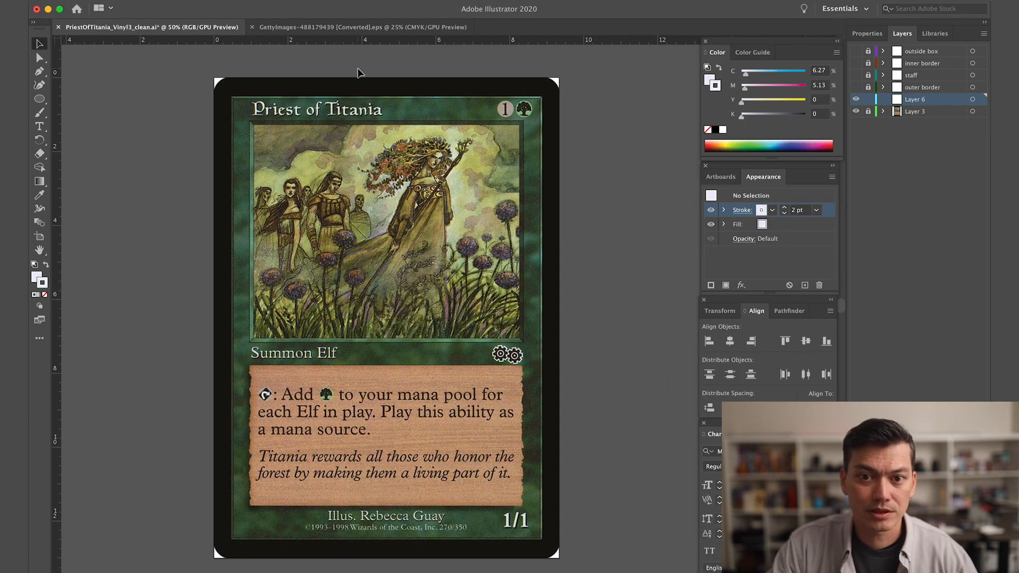
# Copy the knot-cornered rectangular frame, second in the bottom row, from the GettyImages-488179439 frame sheet document
pyautogui.click(358, 32)
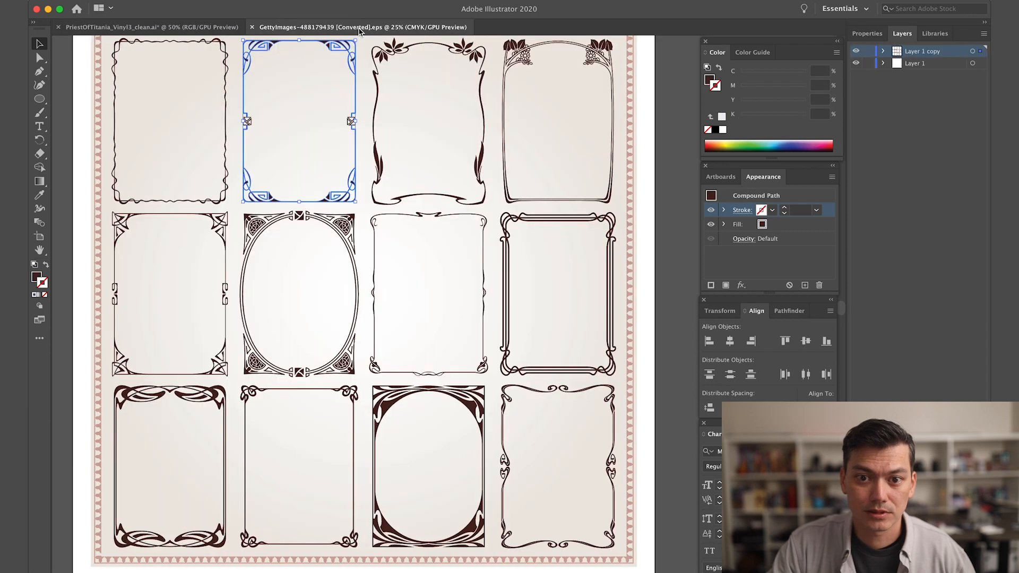
pyautogui.click(664, 257)
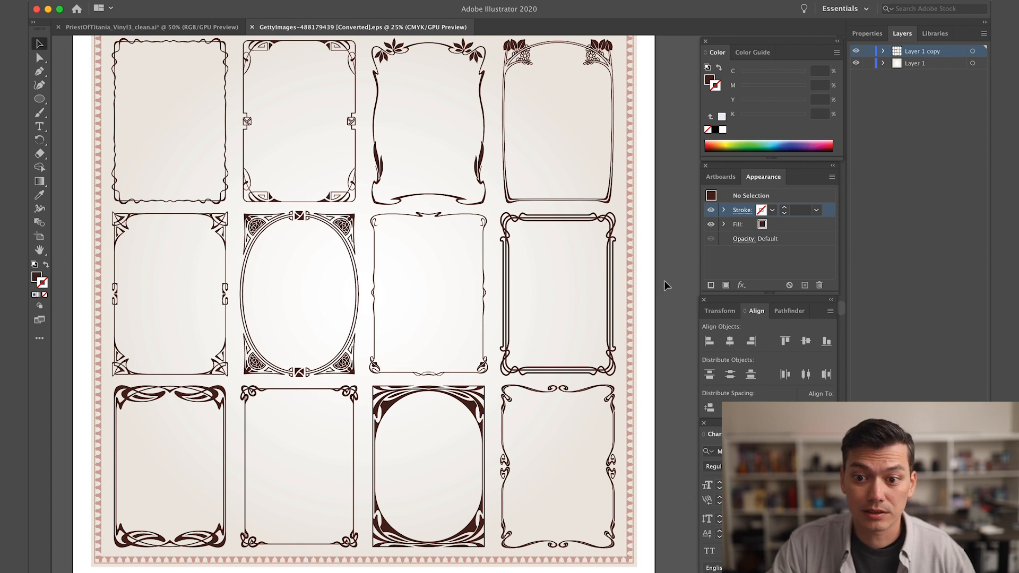
pyautogui.scroll(3, 659, 292)
pyautogui.scroll(-5, 659, 292)
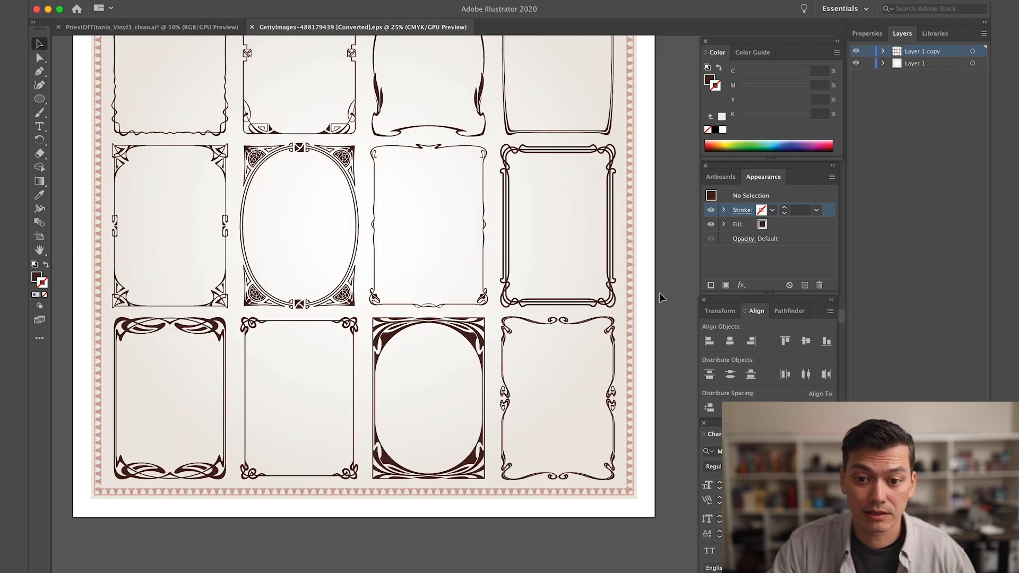
pyautogui.scroll(1, 659, 292)
pyautogui.scroll(2, 658, 292)
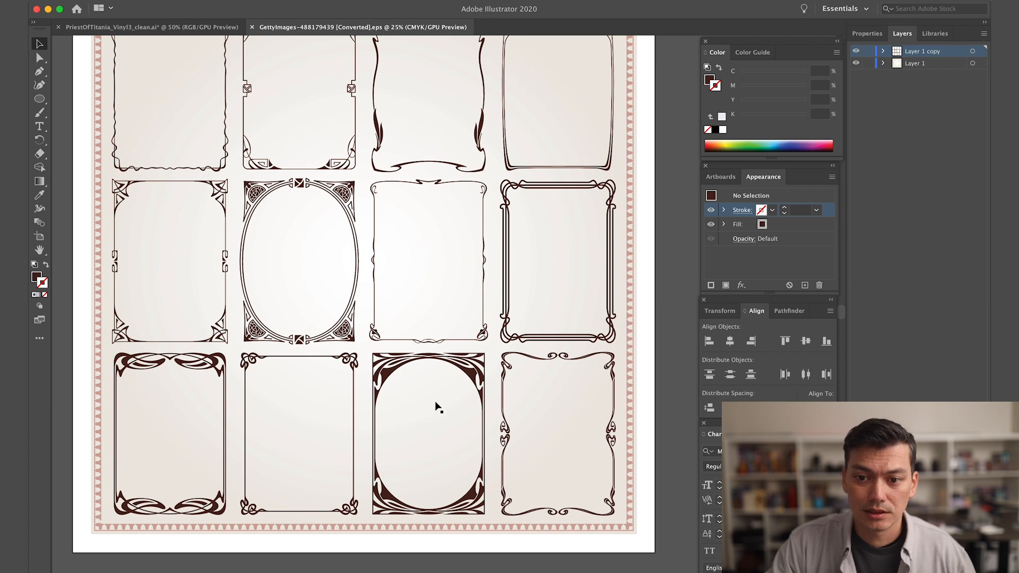
pyautogui.scroll(3, 601, 313)
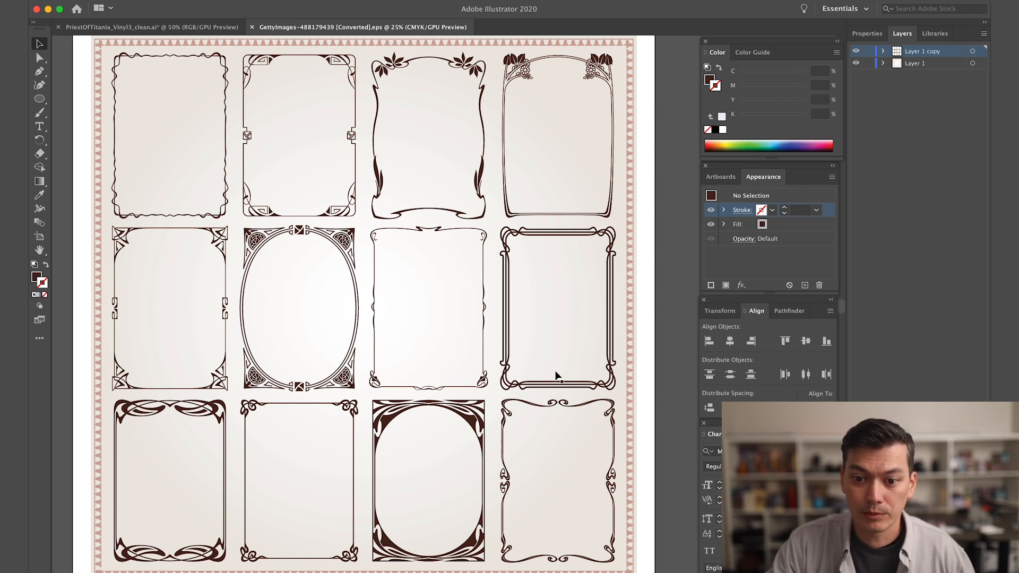
pyautogui.click(348, 410)
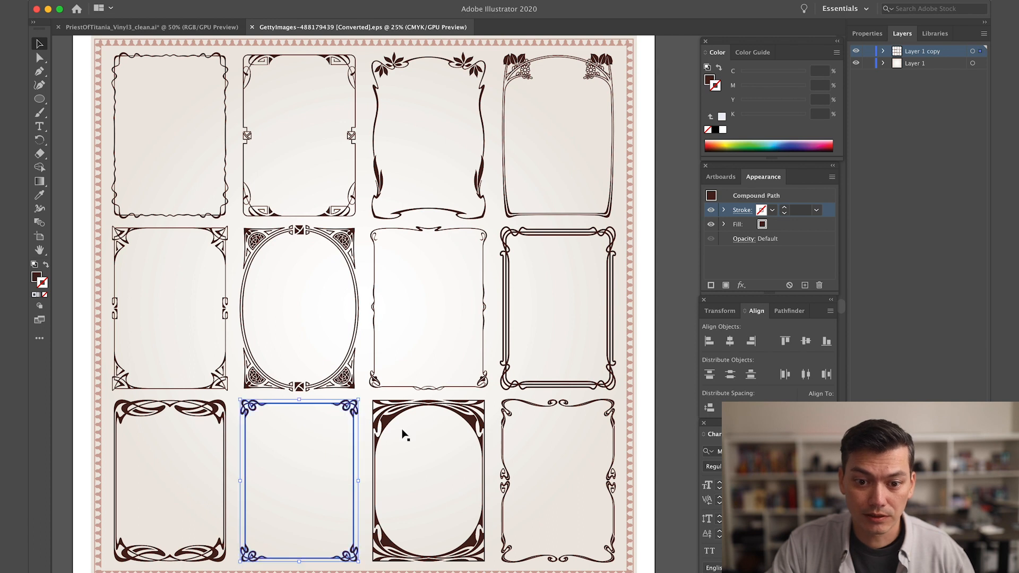
pyautogui.press('a')
pyautogui.press('v')
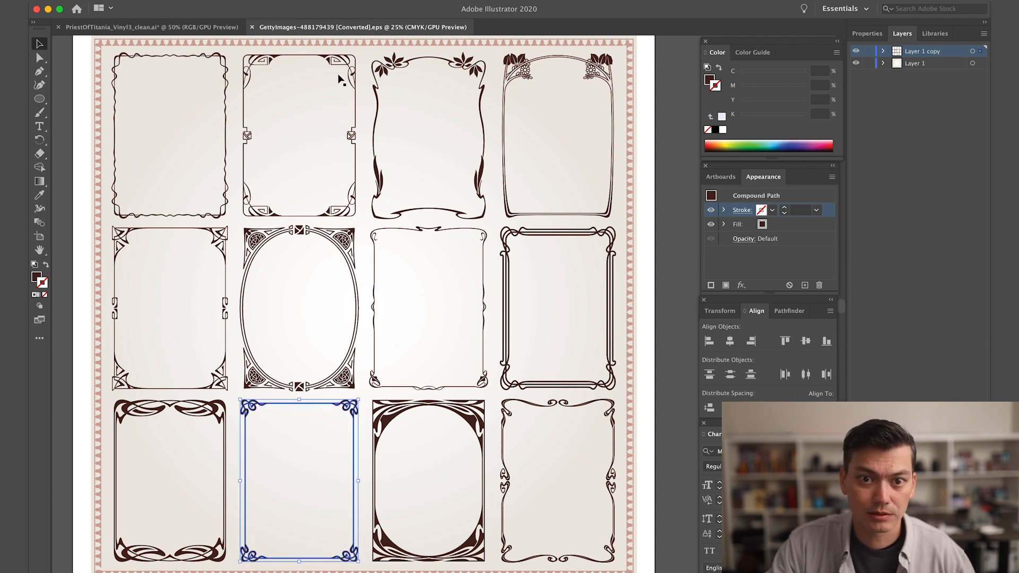
# Paste the frame into the PriestOfTitania_Vinyl3_clean document and move it to the card's upper-left corner
pyautogui.click(204, 29)
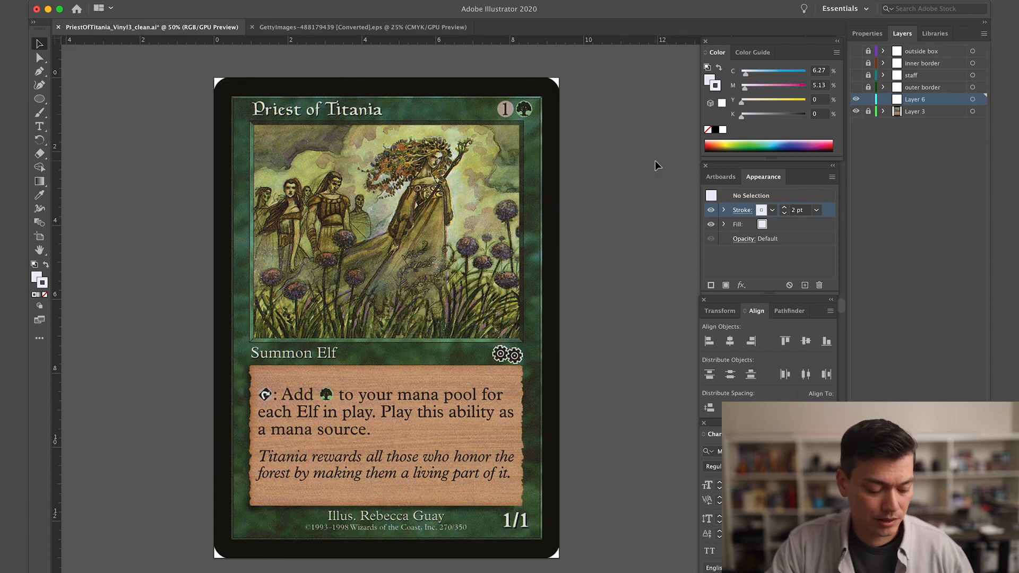
pyautogui.hotkey('ctrl', 'v')
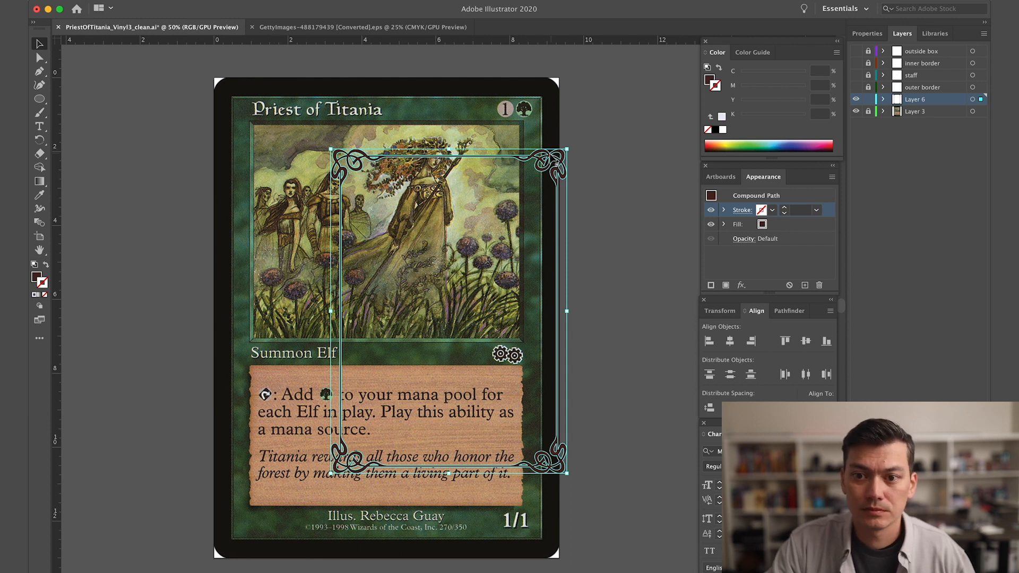
pyautogui.moveTo(551, 155); pyautogui.dragTo(442, 94)
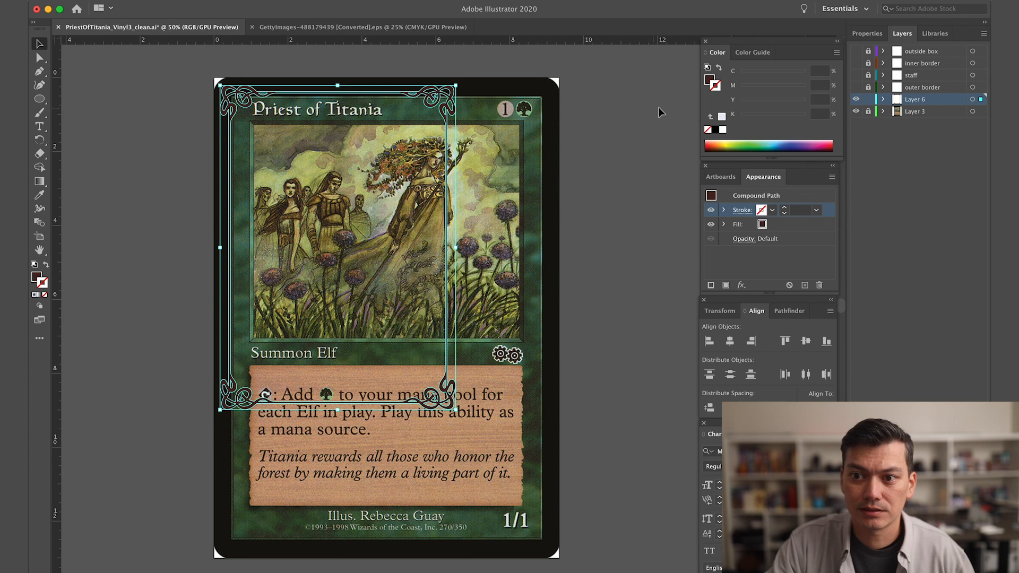
pyautogui.click(709, 81)
pyautogui.doubleClick(709, 81)
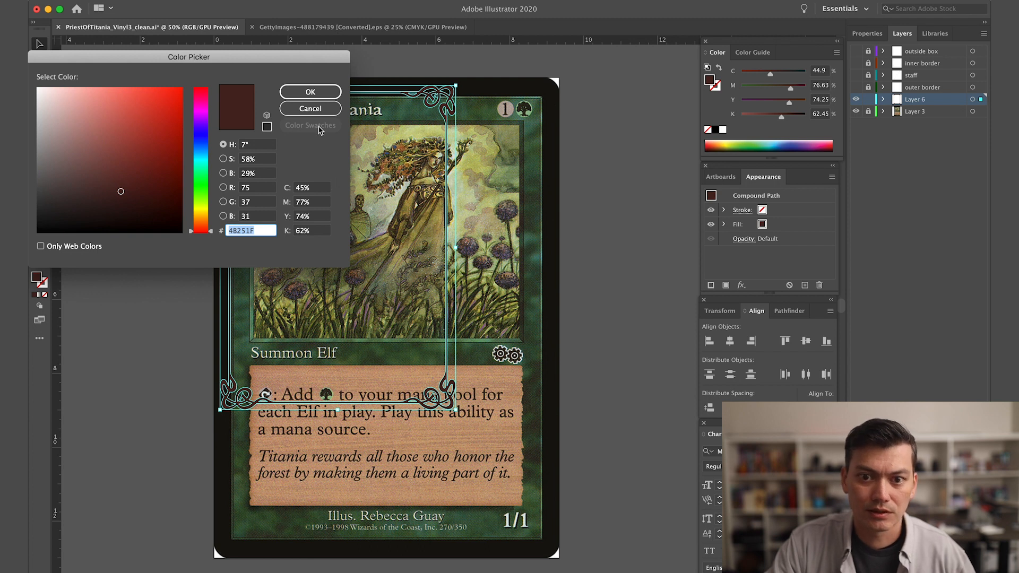
pyautogui.click(312, 108)
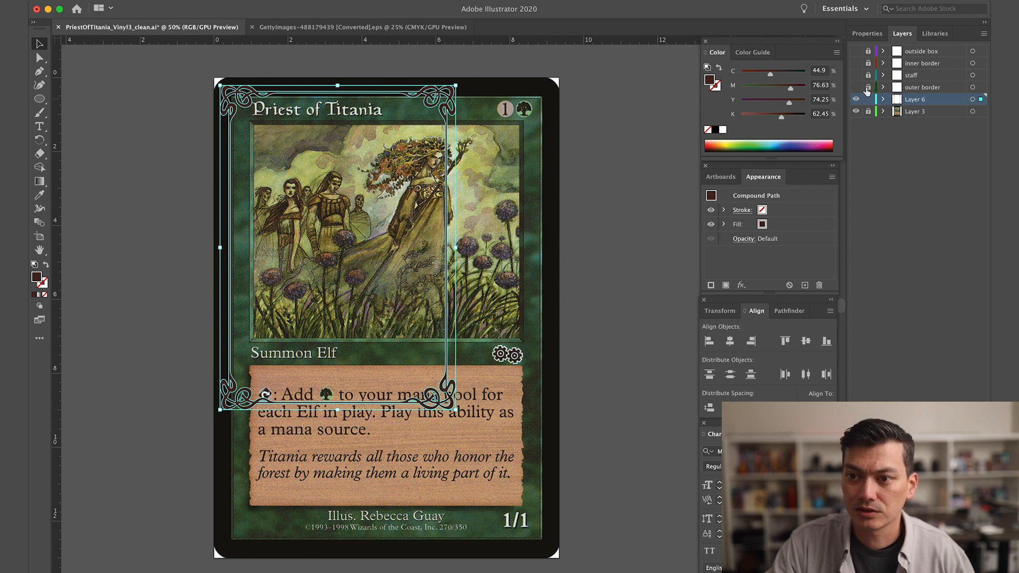
# Reveal and unlock the outer border layer, check the hex code of its border's fill colour, and hide and lock the layer again
pyautogui.click(855, 87)
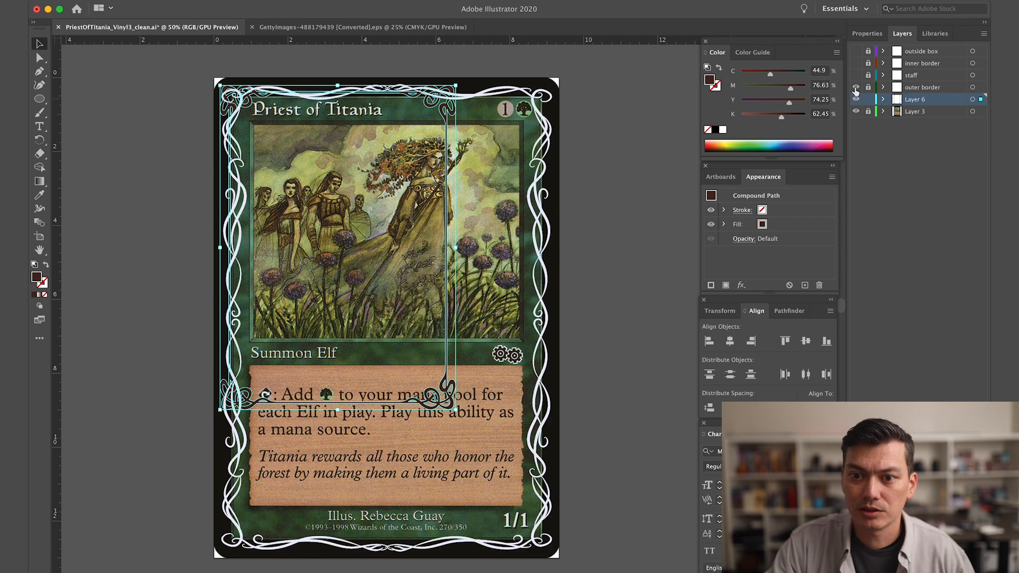
pyautogui.click(541, 139)
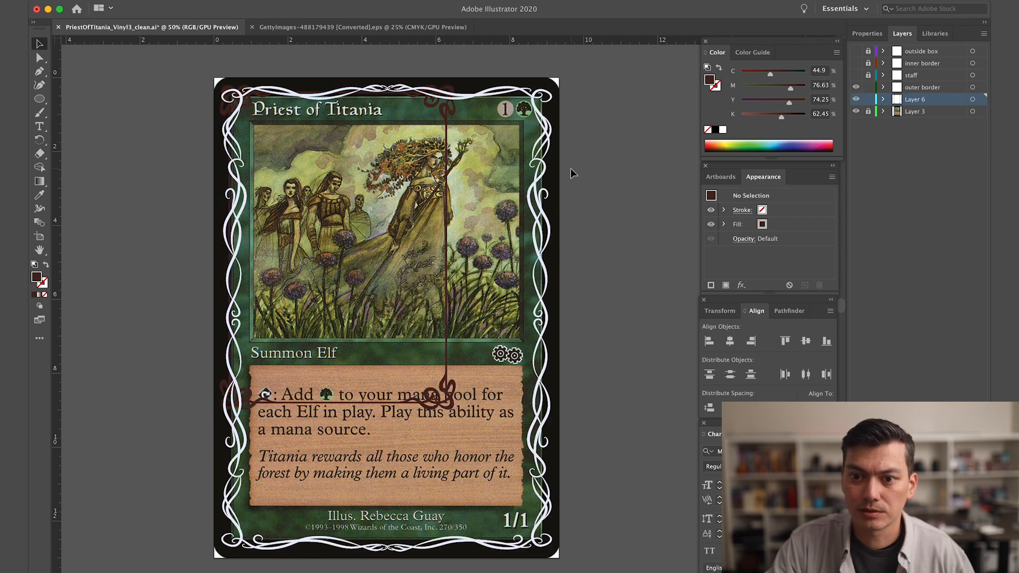
pyautogui.click(542, 171)
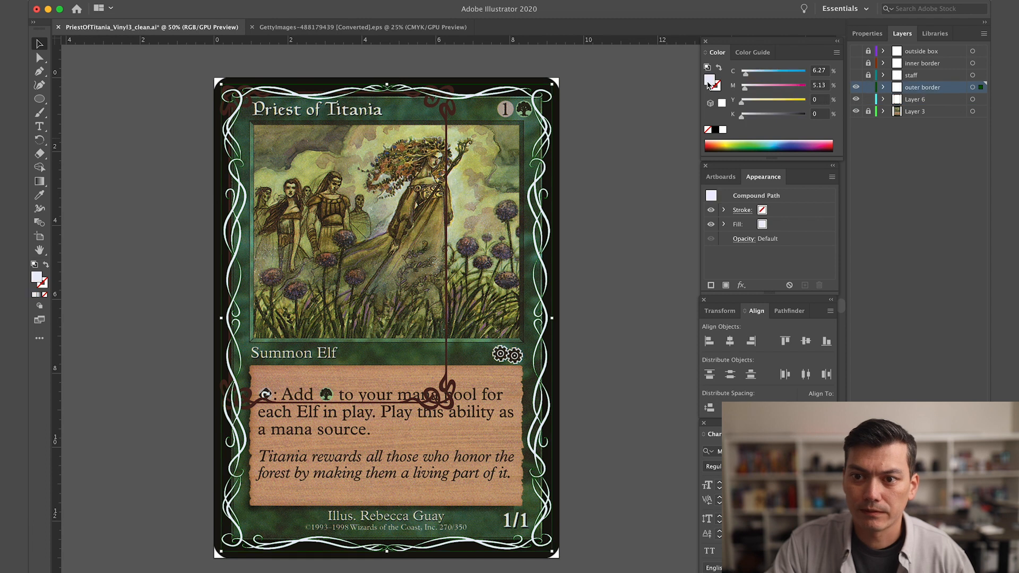
pyautogui.doubleClick(708, 84)
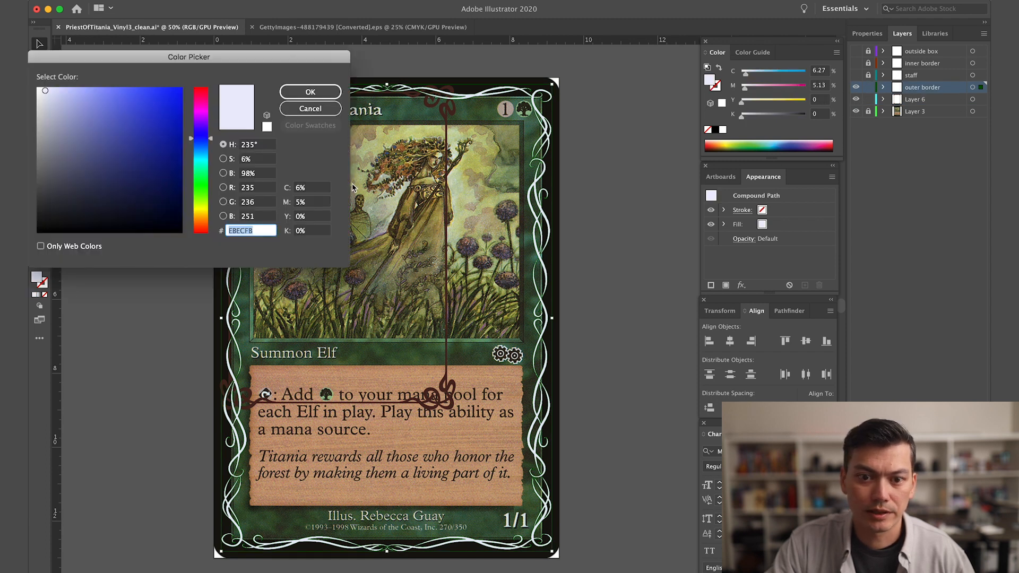
pyautogui.click(310, 112)
pyautogui.click(868, 88)
pyautogui.click(855, 87)
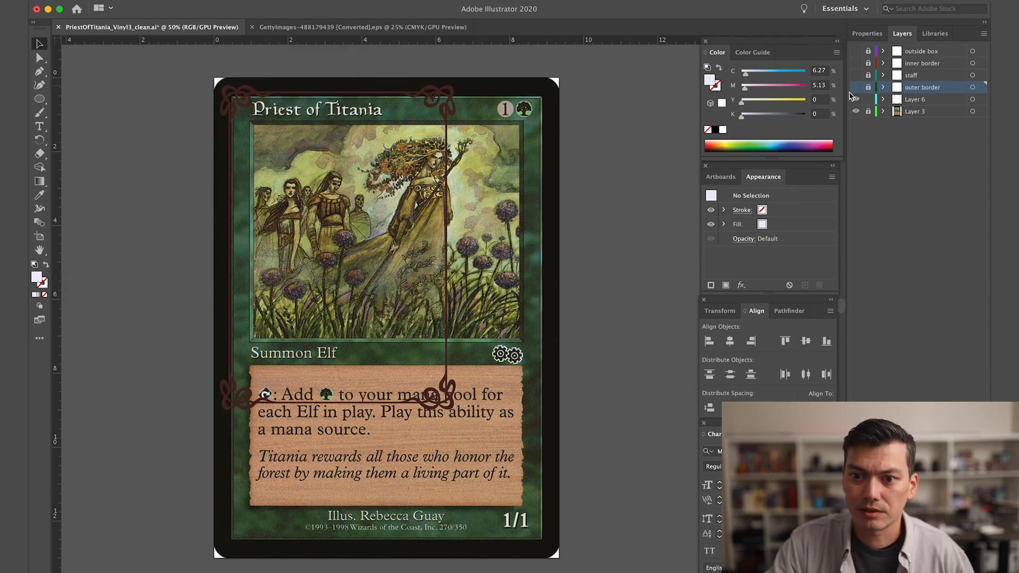
# Set the fill colour of the pasted knot-cornered frame to EBECFB
pyautogui.click(452, 100)
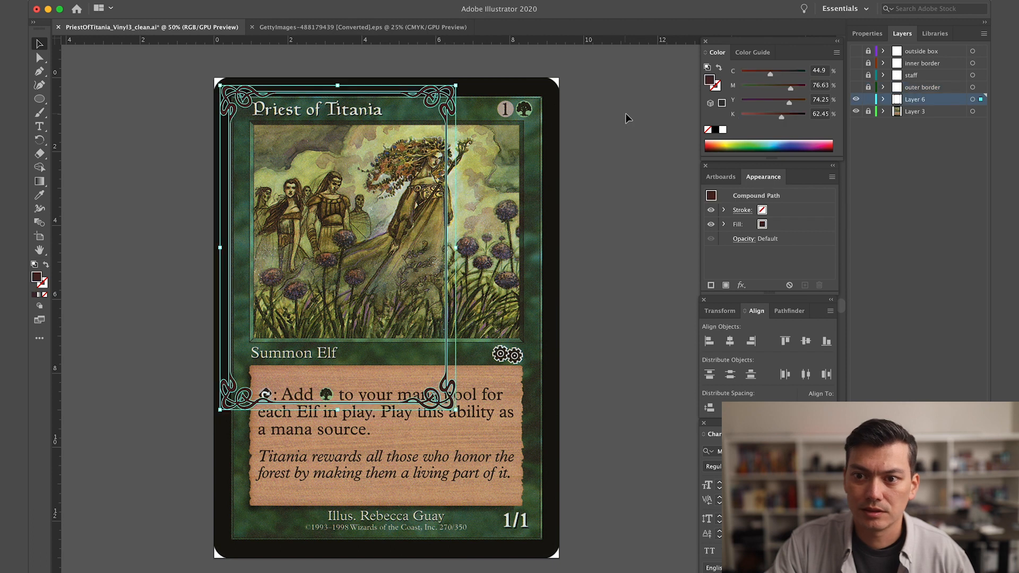
pyautogui.doubleClick(710, 81)
pyautogui.write('EBECFB')
pyautogui.press('Return')
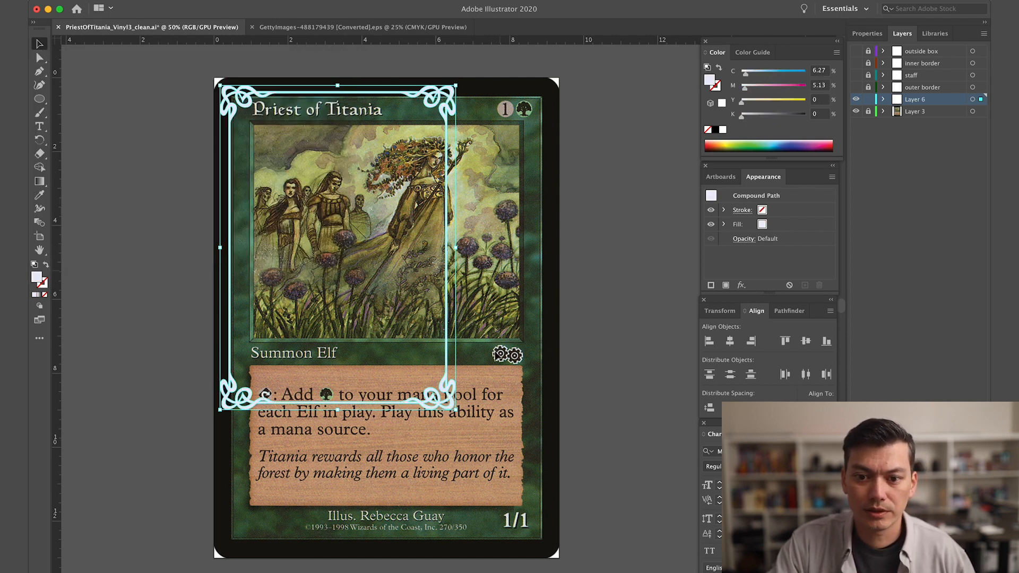
# Try scaling the whole frame up to the card's full size, and undo the scaling
pyautogui.click(372, 26)
pyautogui.click(136, 27)
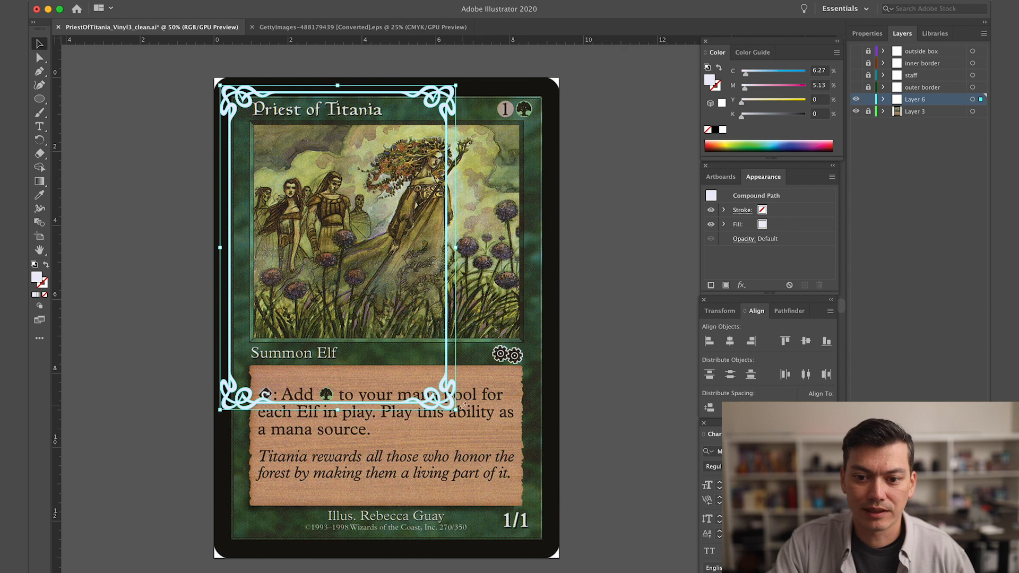
pyautogui.moveTo(456, 410); pyautogui.dragTo(571, 548)
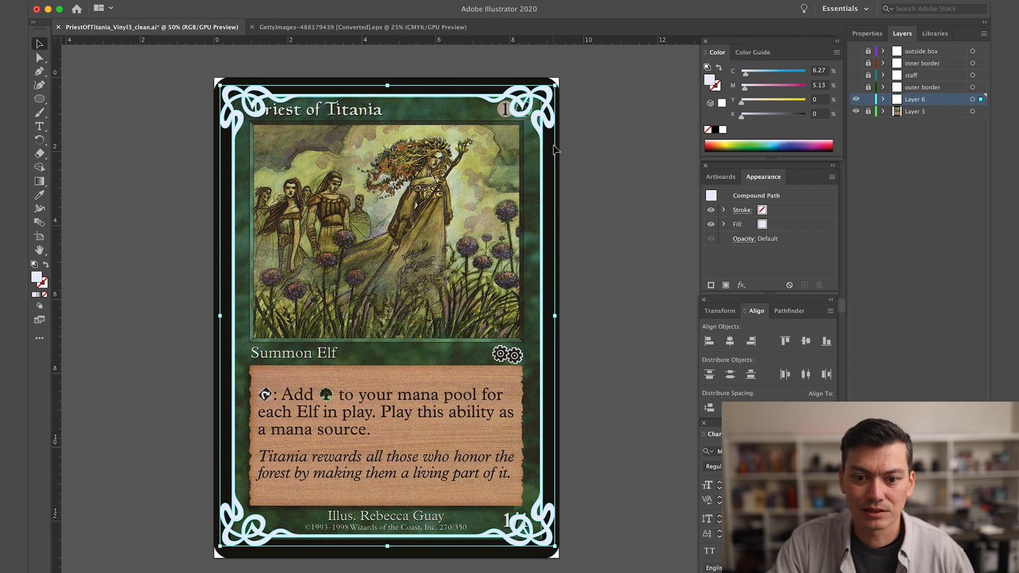
pyautogui.press('cmd+z')
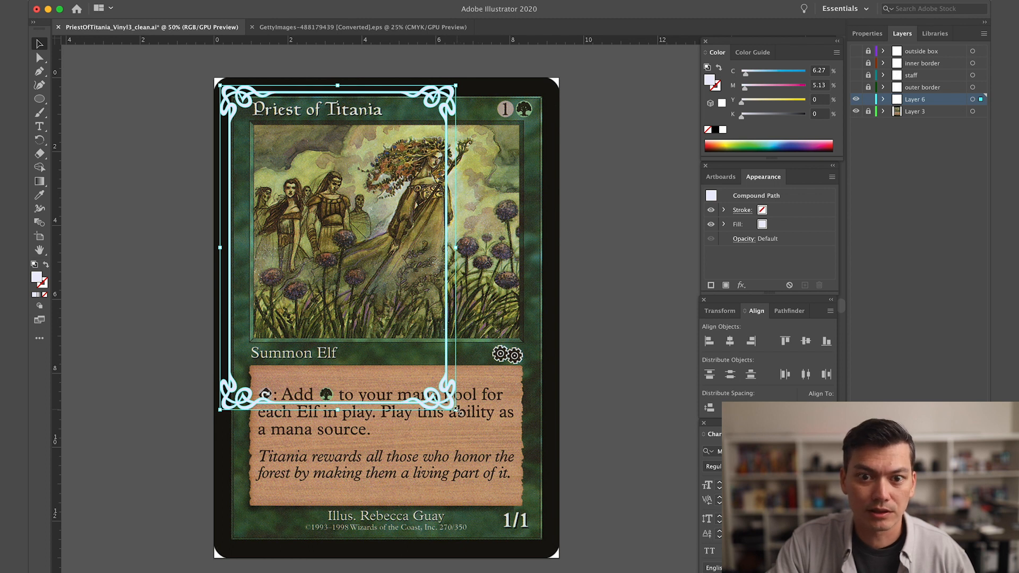
# Scale the frame down proportionally and nudge it up so its upper-left corner sits just inside the card's corner
pyautogui.moveTo(456, 410); pyautogui.dragTo(420, 373)
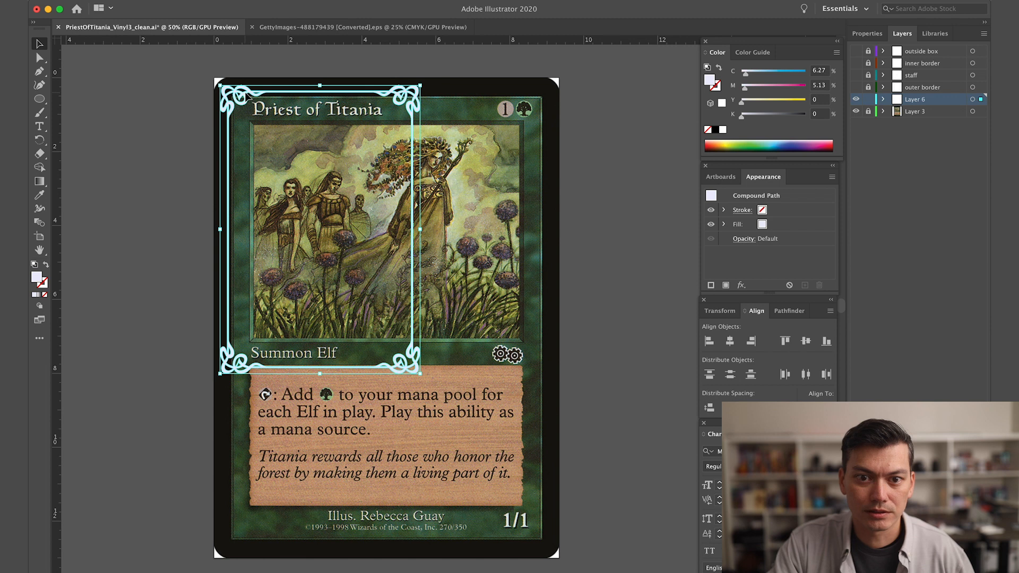
pyautogui.moveTo(248, 96); pyautogui.dragTo(248, 93)
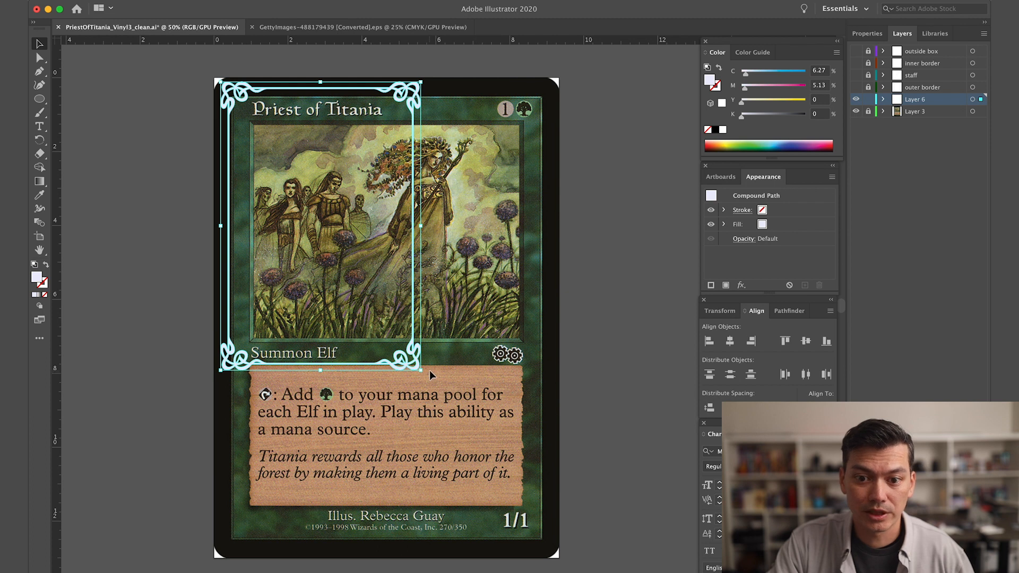
# Try enlarging the reduced frame proportionally to the card's width, and undo the enlargement
pyautogui.moveTo(424, 370); pyautogui.dragTo(560, 471)
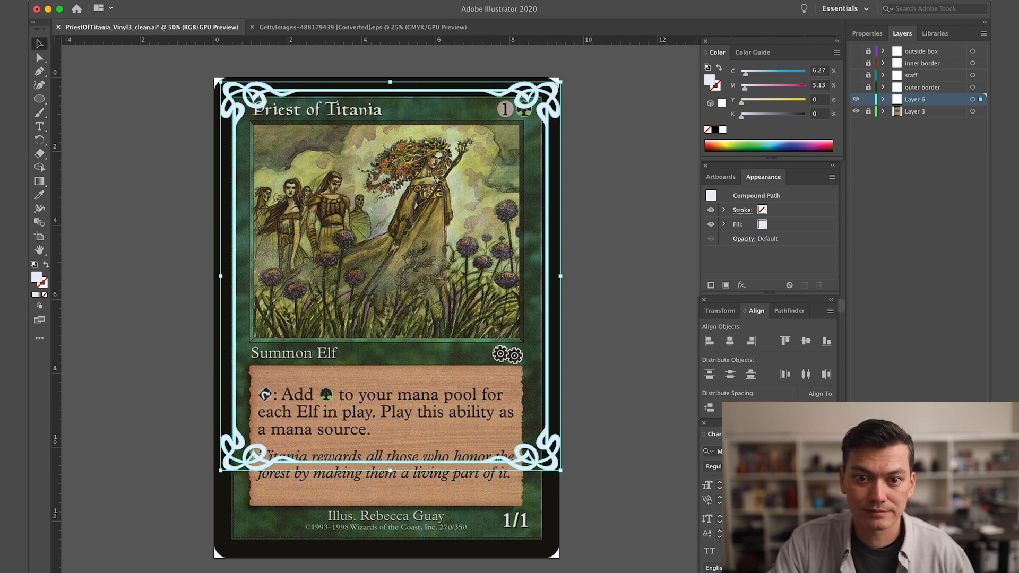
pyautogui.press('a')
pyautogui.press('super+z')
pyautogui.press('v')
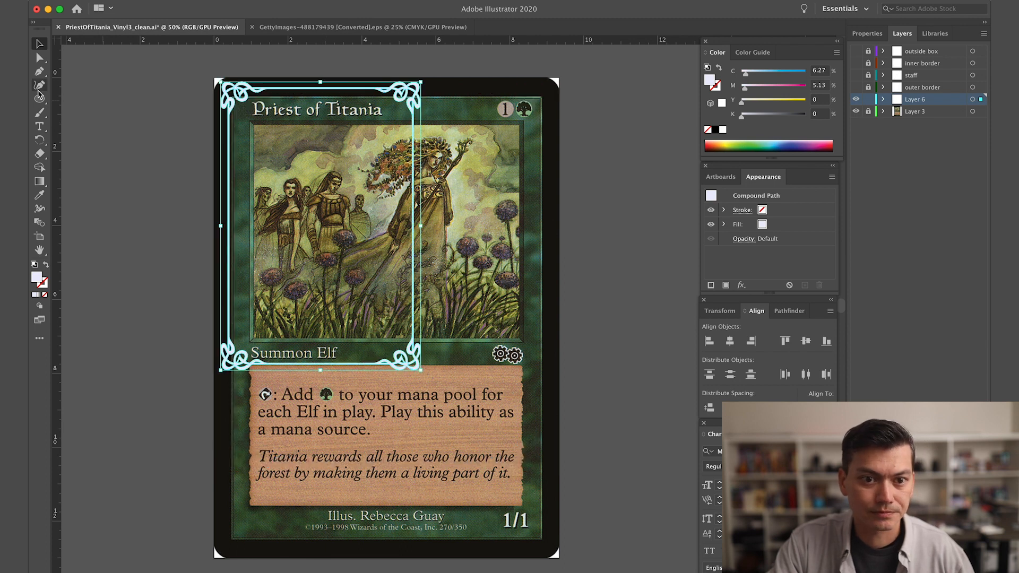
# Widen the frame to the card's right border by shifting only the anchor points of its right side, using the Direct Selection tool
pyautogui.click(40, 59)
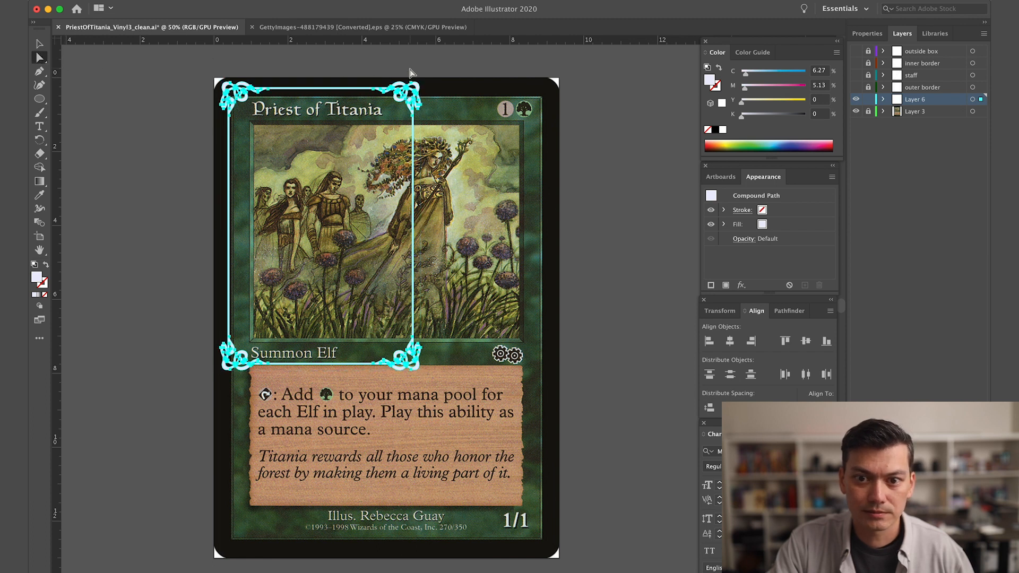
pyautogui.moveTo(358, 58); pyautogui.dragTo(453, 383)
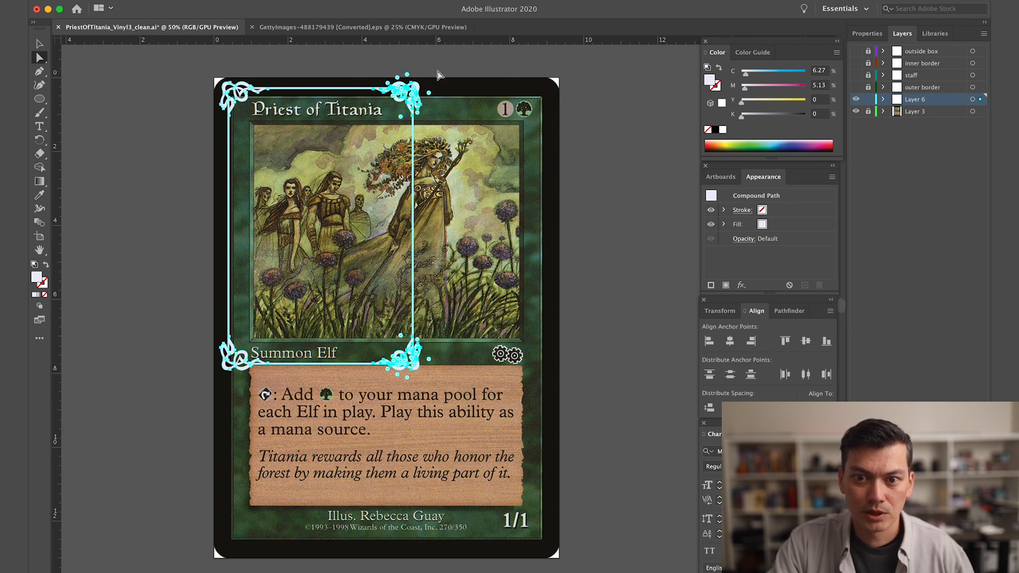
pyautogui.moveTo(360, 63); pyautogui.dragTo(365, 87)
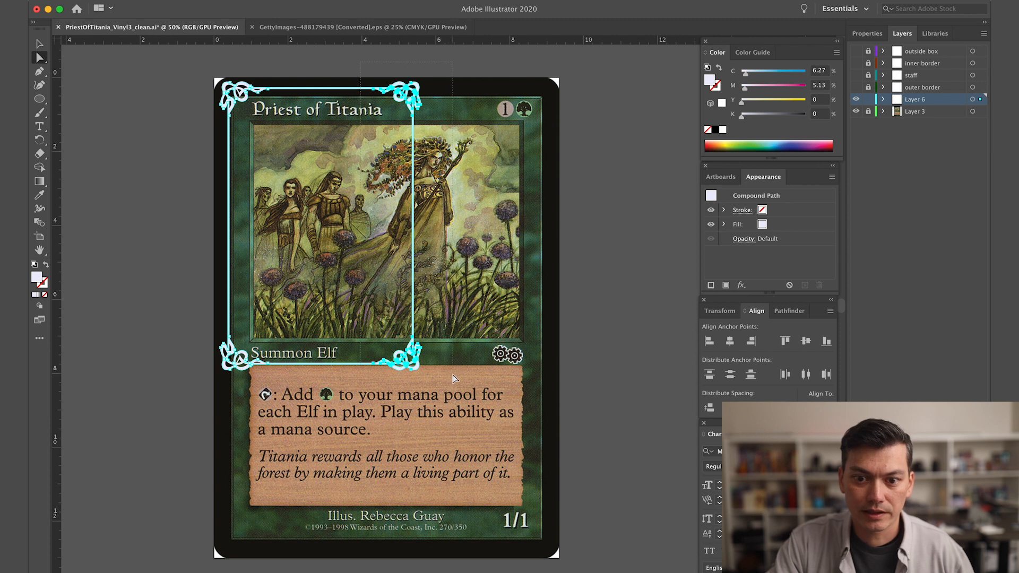
pyautogui.moveTo(454, 383); pyautogui.dragTo(453, 383)
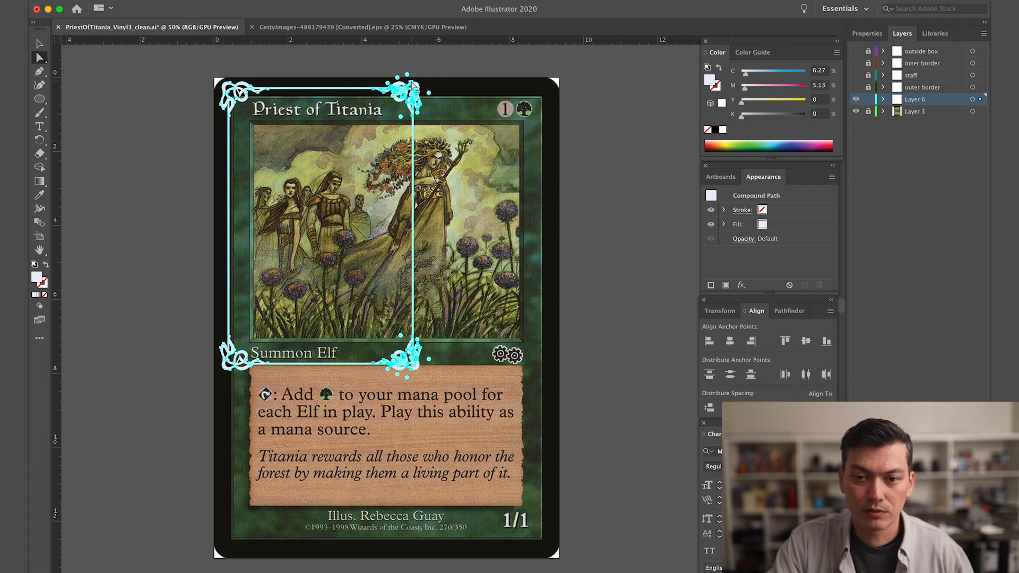
pyautogui.moveTo(412, 85); pyautogui.dragTo(501, 107)
pyautogui.moveTo(490, 87); pyautogui.dragTo(542, 91)
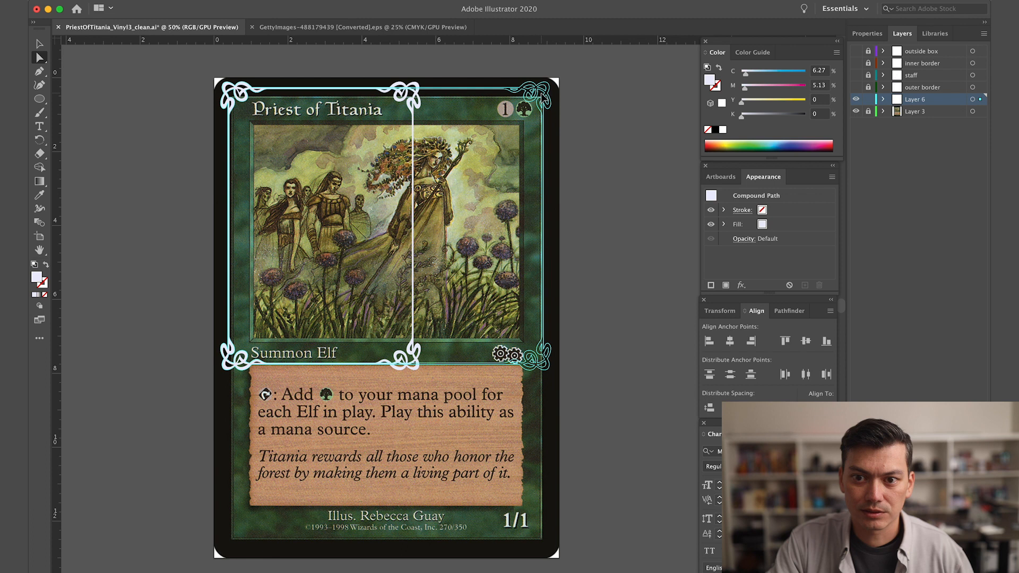
pyautogui.moveTo(541, 94); pyautogui.dragTo(541, 94)
# Extend the knot-cornered frame down to the card's lower border by shifting only its lower corner anchor points, using the Direct Selection tool
pyautogui.moveTo(156, 395); pyautogui.dragTo(588, 309)
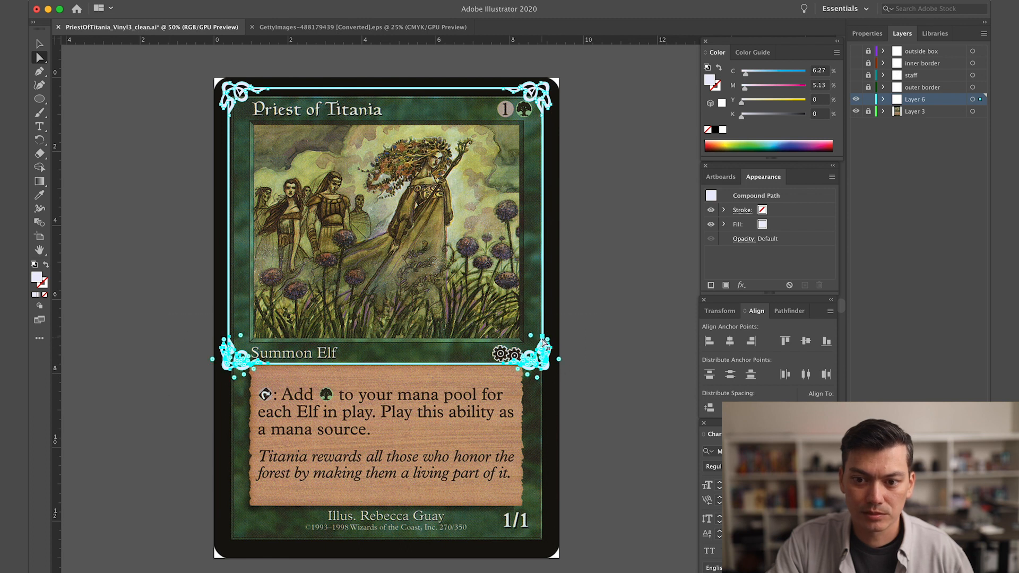
pyautogui.moveTo(541, 339); pyautogui.dragTo(551, 522)
pyautogui.click(39, 43)
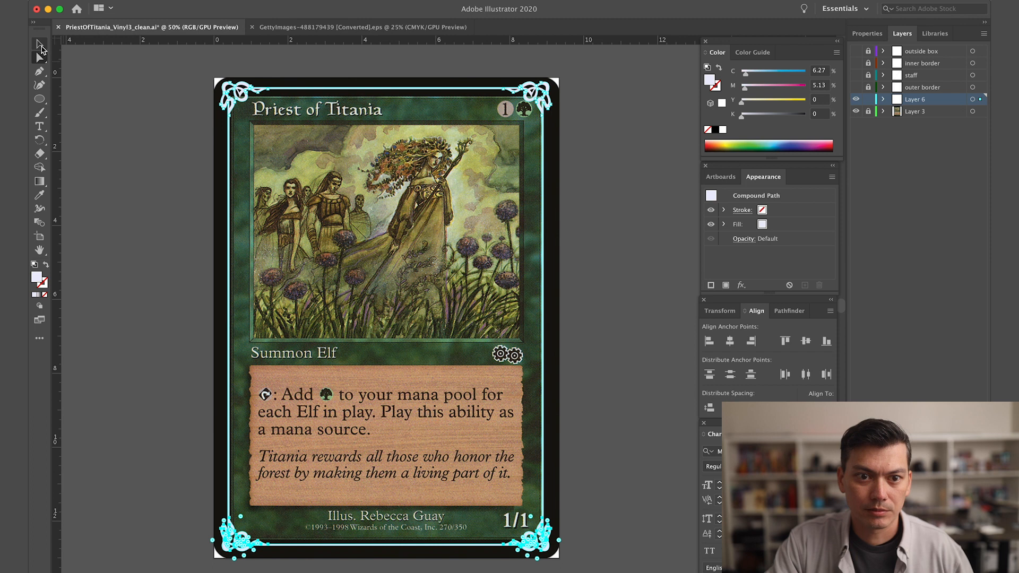
pyautogui.click(156, 128)
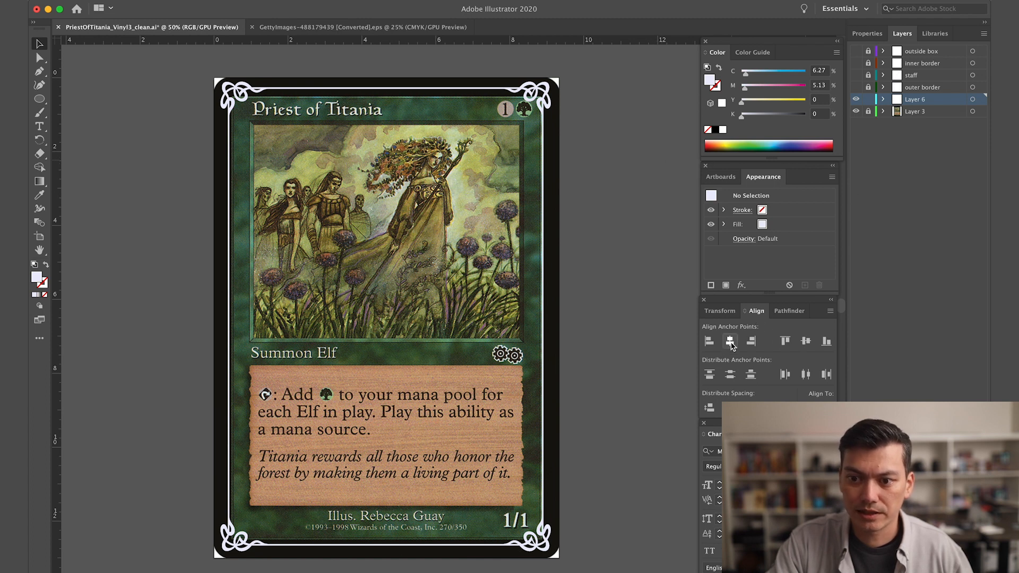
# Shift only the frame's upper corner anchor points slightly down to fine-tune its top edge, using the Direct Selection tool
pyautogui.click(41, 60)
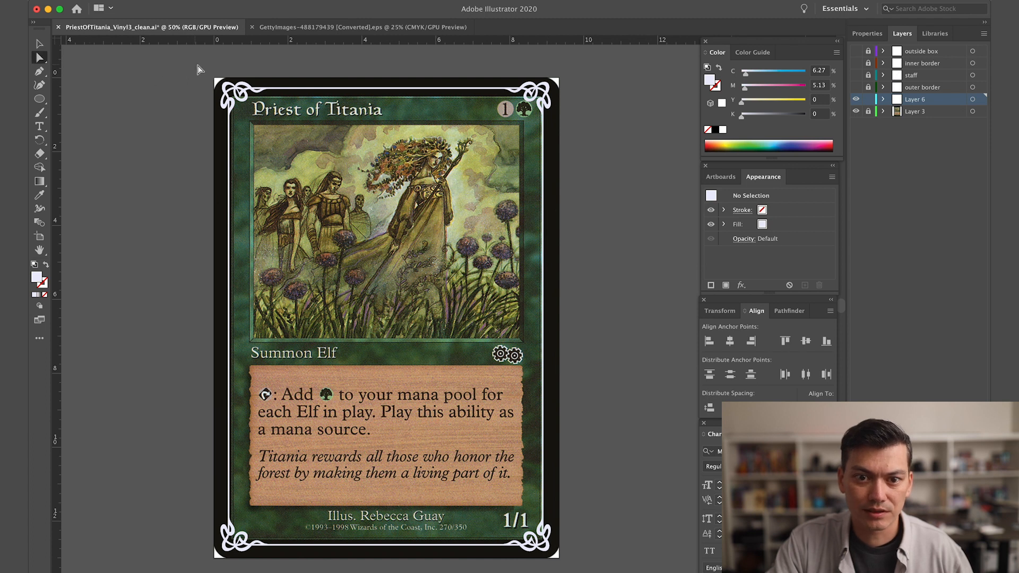
pyautogui.moveTo(207, 65); pyautogui.dragTo(585, 125)
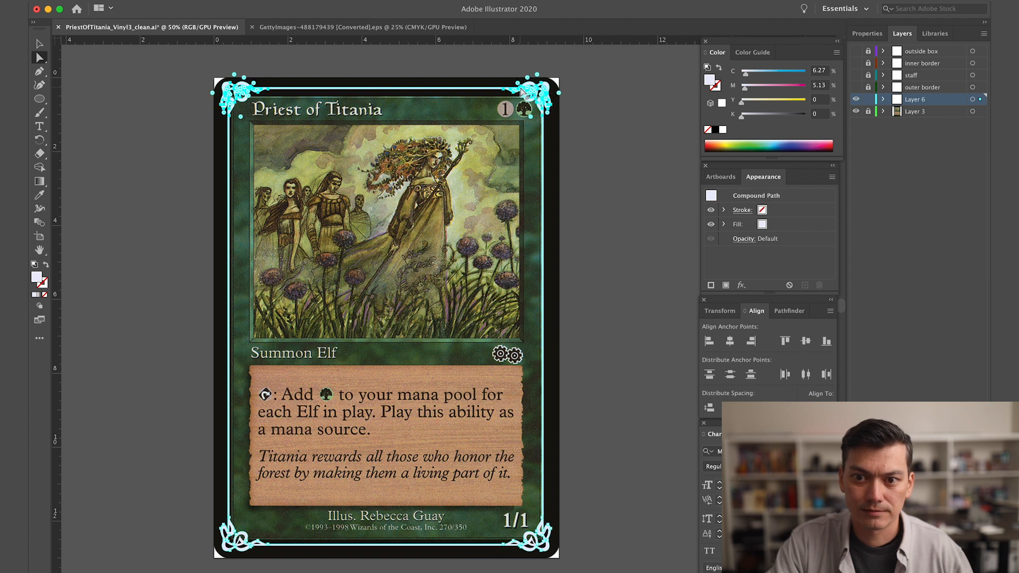
pyautogui.moveTo(521, 89); pyautogui.dragTo(522, 93)
pyautogui.click(616, 112)
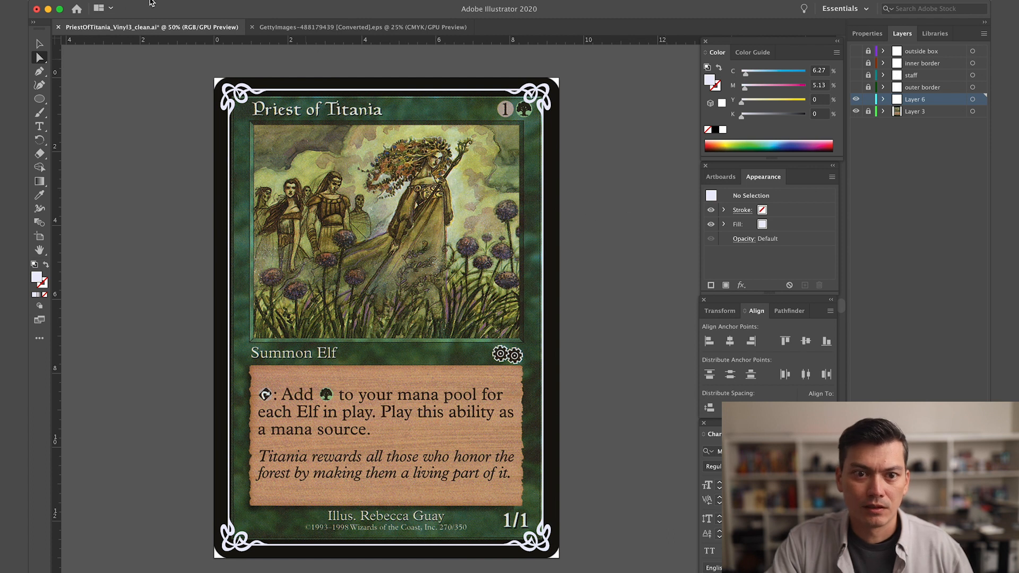
# Align the whole knot-cornered frame to the vertical centre
pyautogui.press('v')
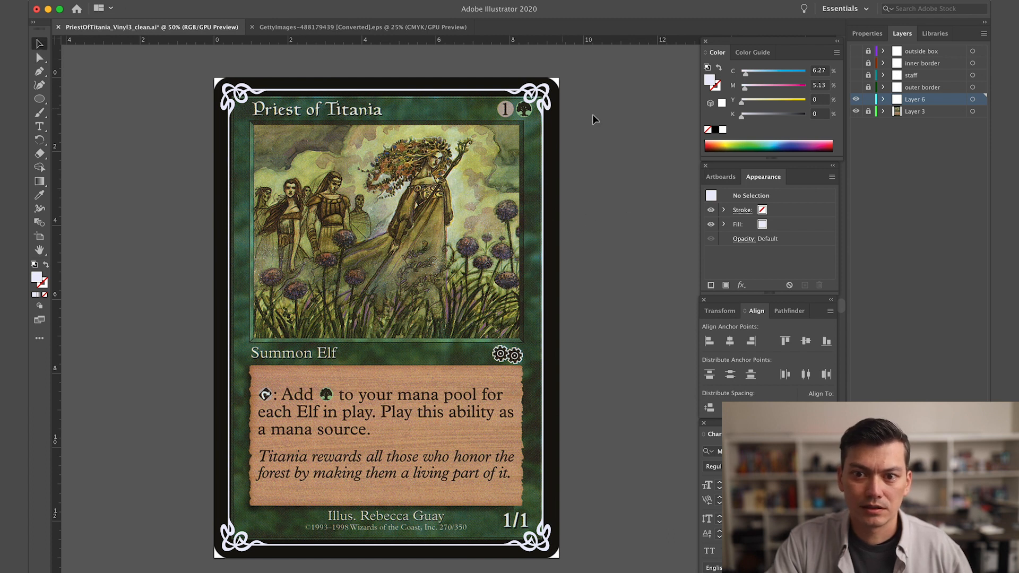
pyautogui.click(551, 98)
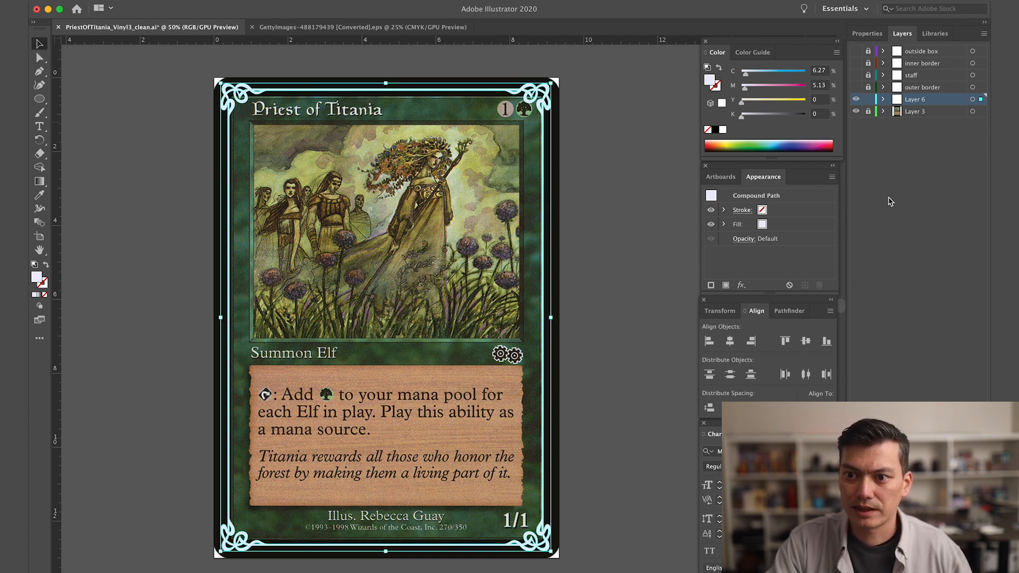
pyautogui.click(806, 342)
pyautogui.click(610, 359)
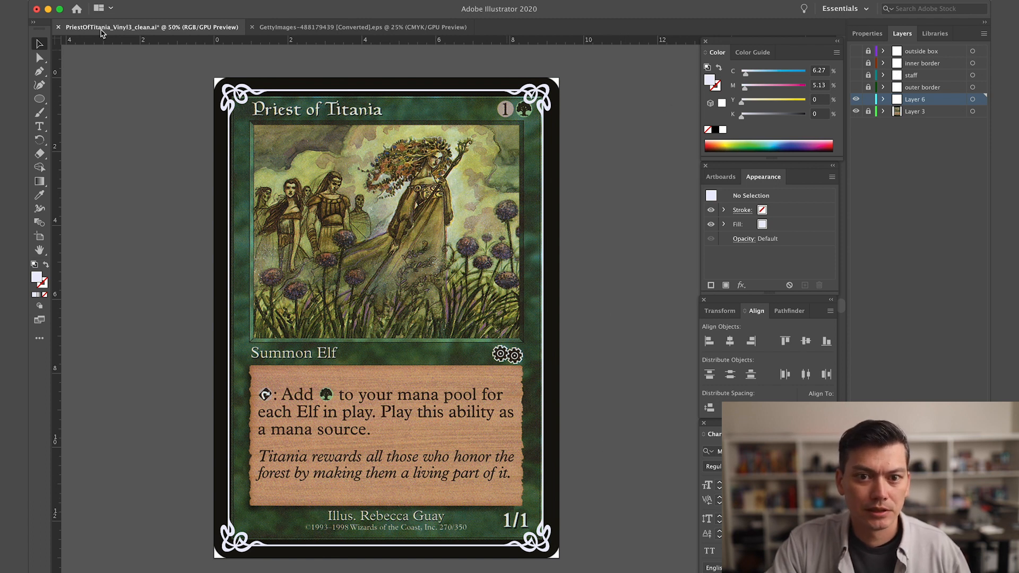
# Copy the second frame of the top row, without its side knots, from the GettyImages document and paste it into the Priest of Titania document
pyautogui.click(318, 27)
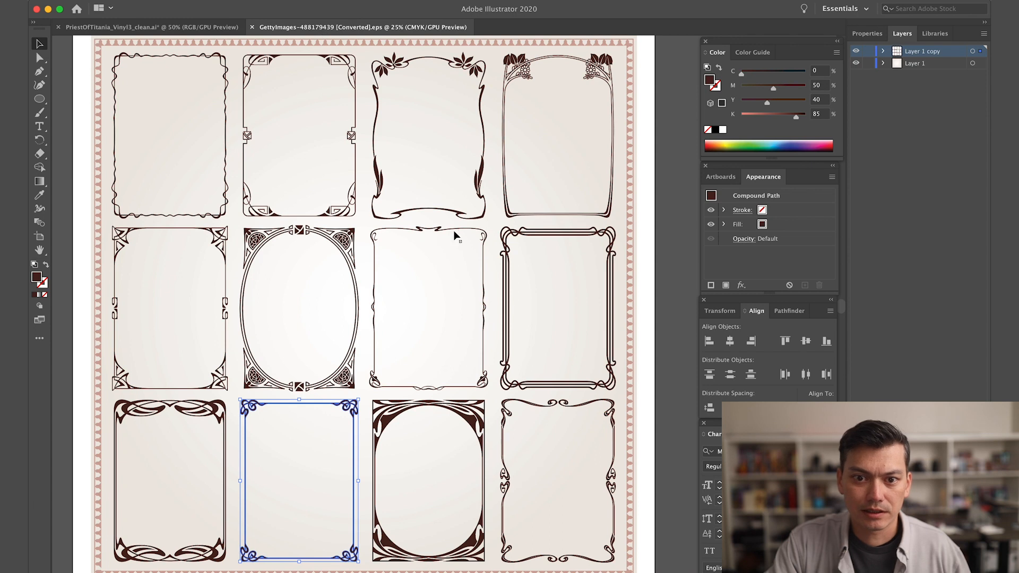
pyautogui.click(337, 63)
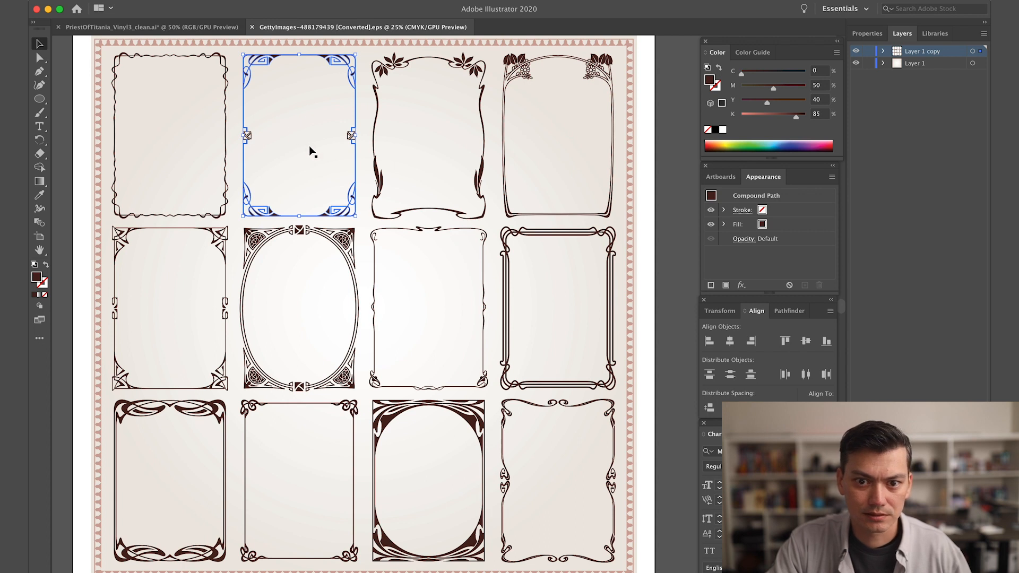
pyautogui.keyDown('shift'); pyautogui.click(349, 136); pyautogui.keyUp('shift')
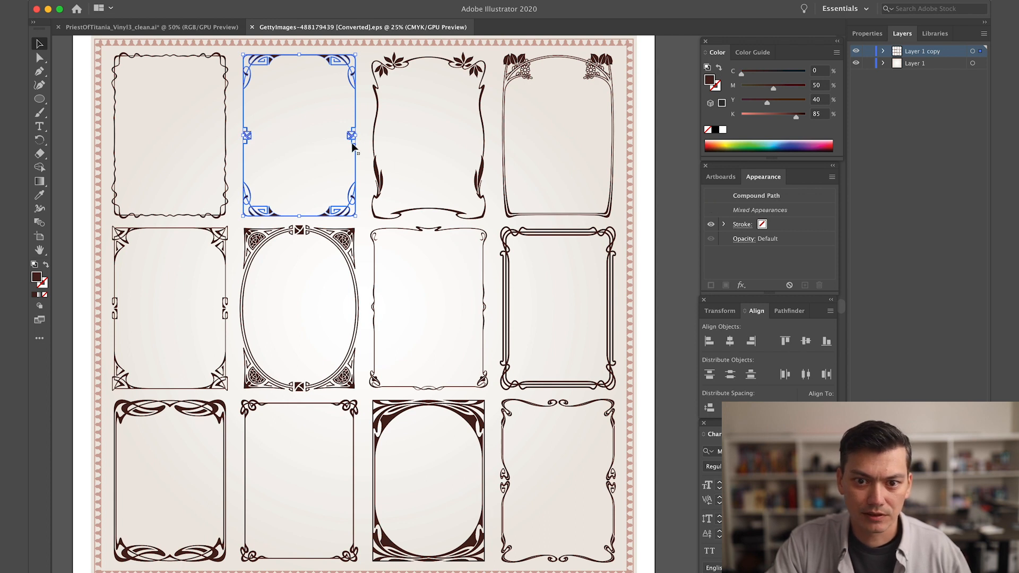
pyautogui.click(350, 140)
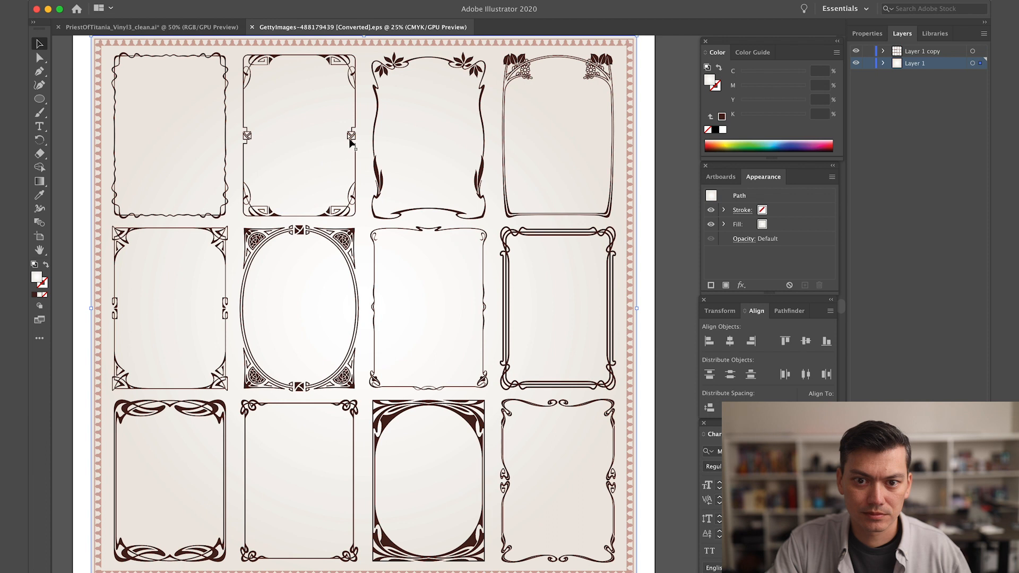
pyautogui.click(355, 113)
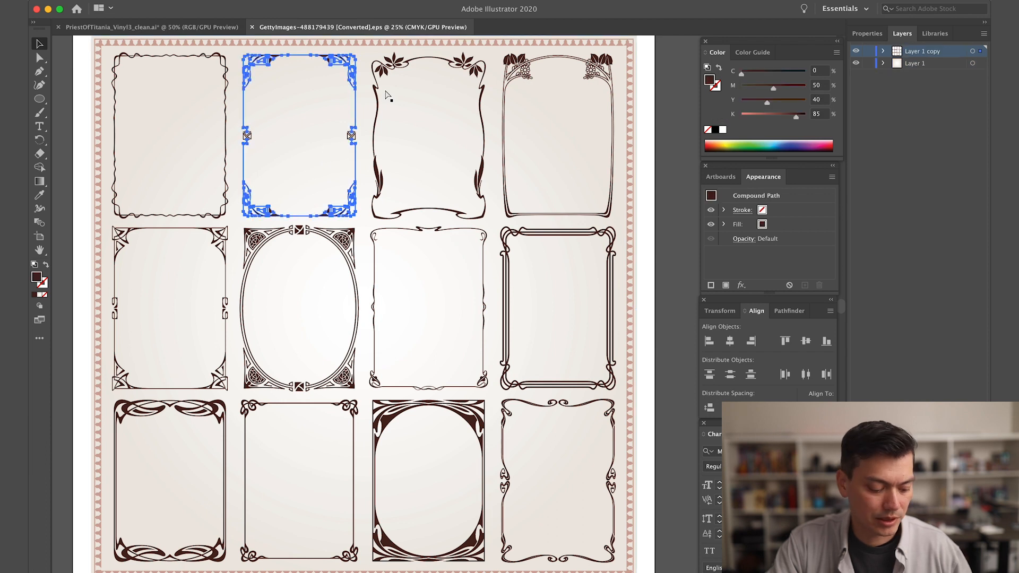
pyautogui.click(154, 27)
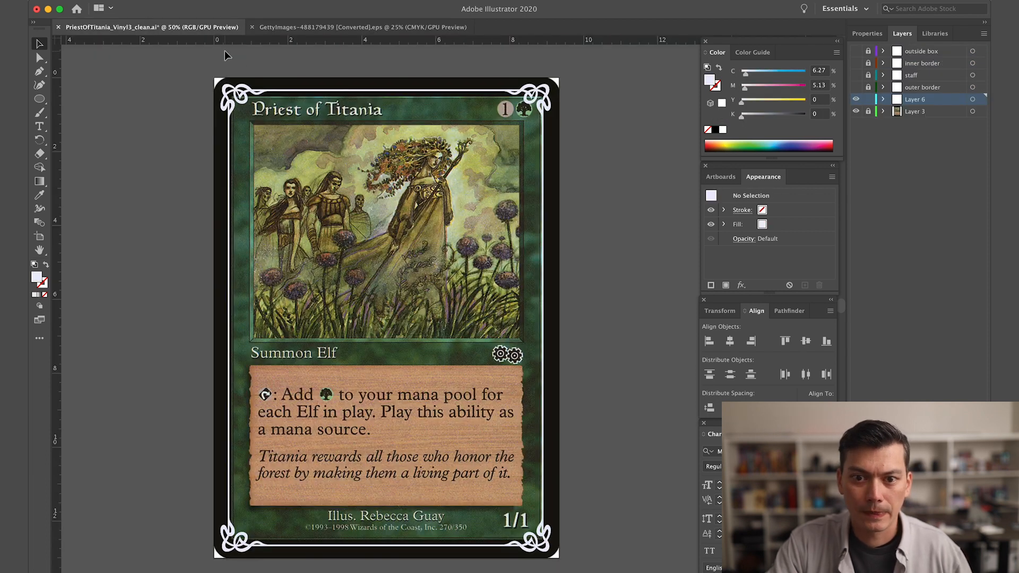
pyautogui.click(962, 564)
pyautogui.press('super+v')
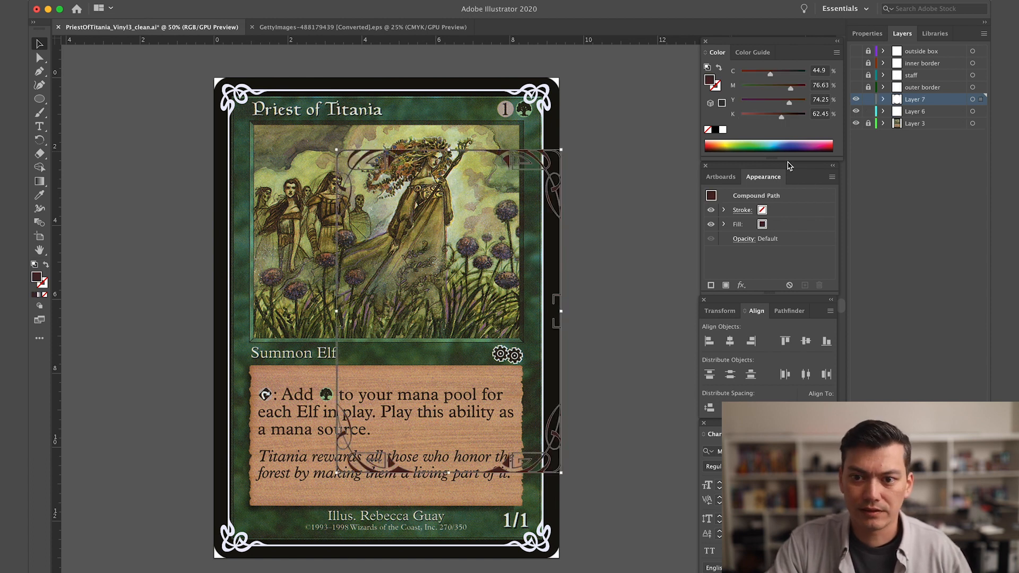
# Recolour the pasted frame with the outer frame's fill colour EBECFB
pyautogui.click(552, 96)
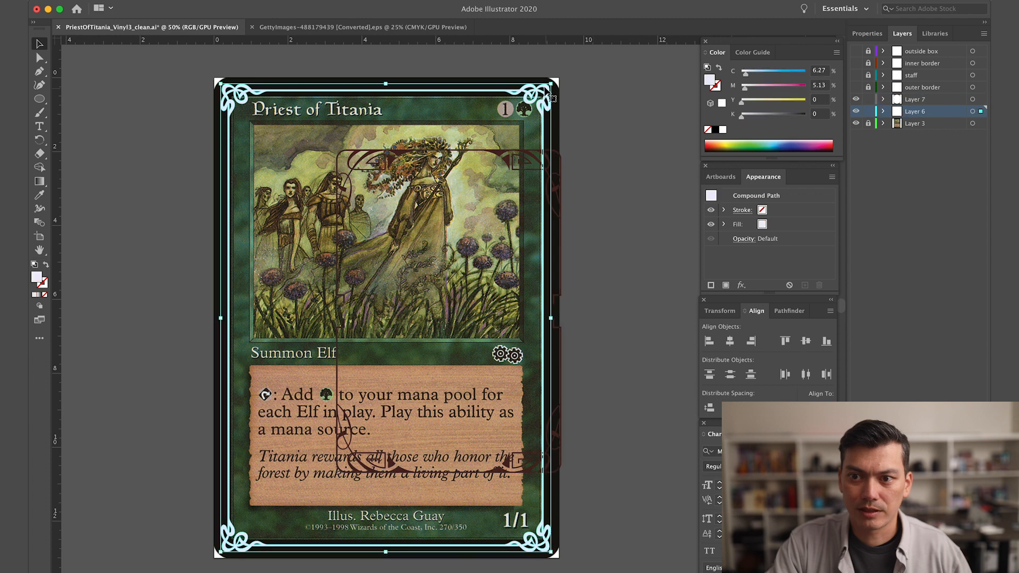
pyautogui.doubleClick(712, 80)
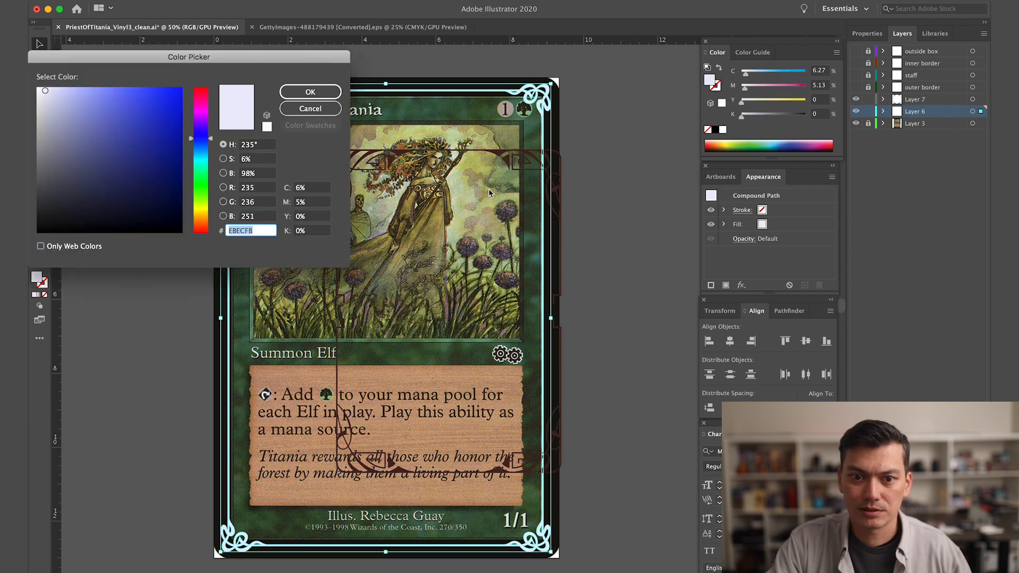
pyautogui.click(313, 109)
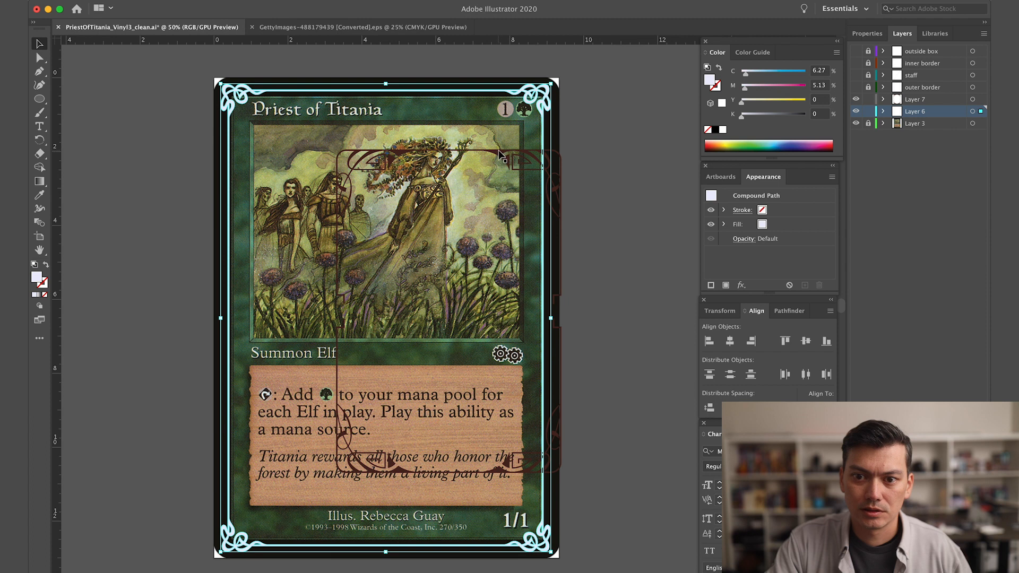
pyautogui.click(499, 152)
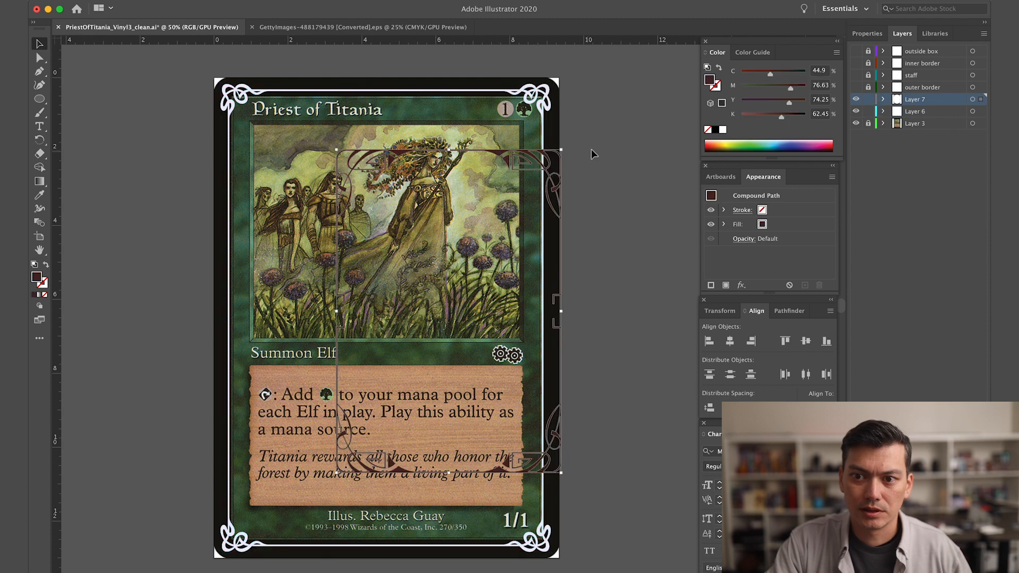
pyautogui.doubleClick(712, 80)
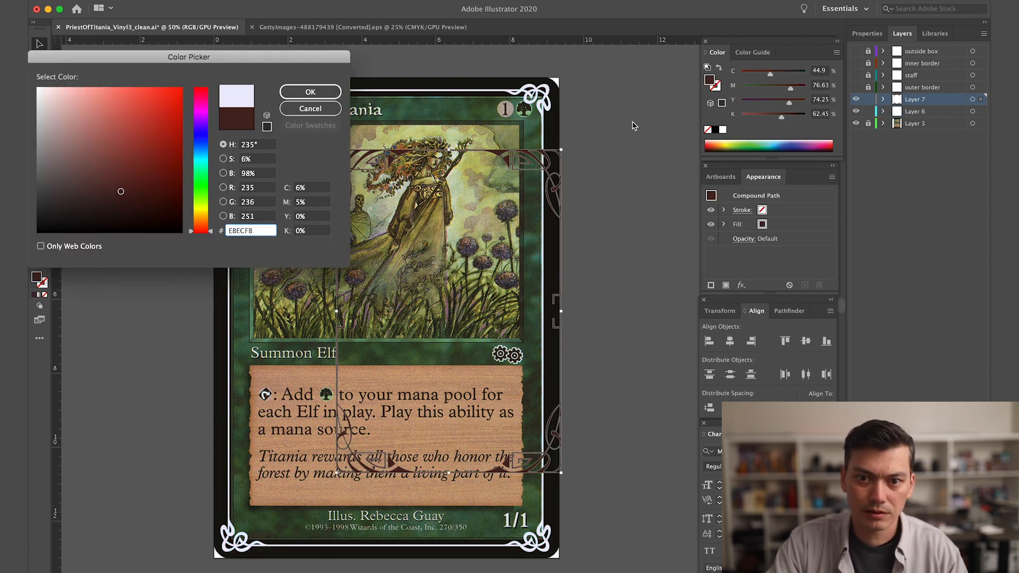
pyautogui.press('Return')
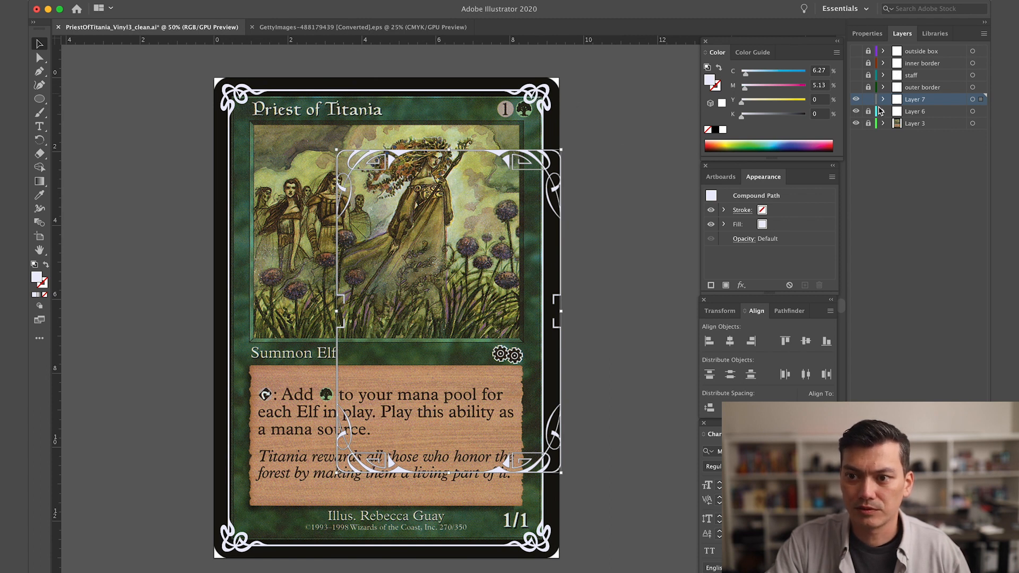
# Move the pasted frame to the artwork's upper-left corner and widen it to the artwork's right edge by shifting only its right-side anchor points
pyautogui.moveTo(495, 151); pyautogui.dragTo(416, 123)
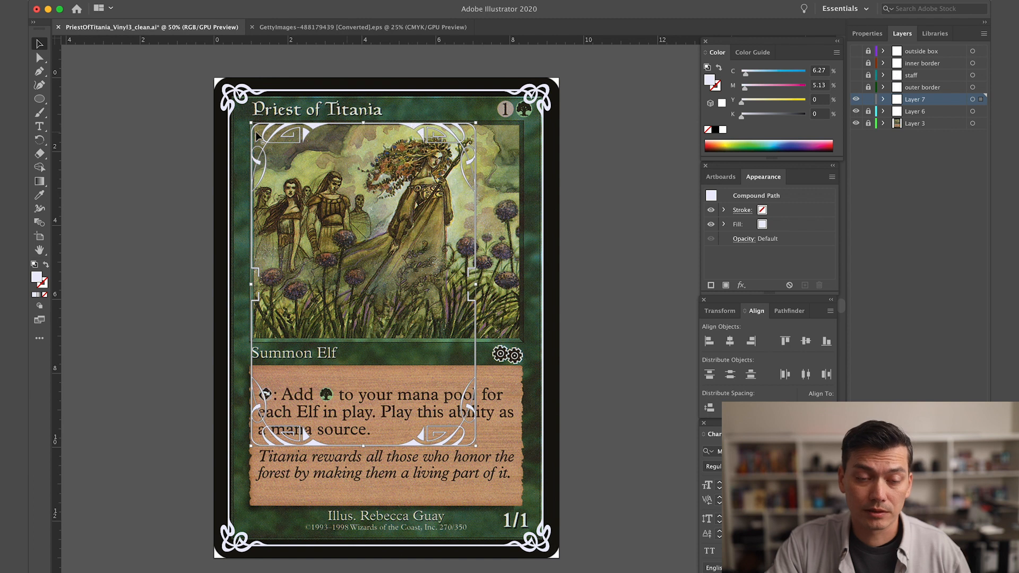
pyautogui.click(40, 57)
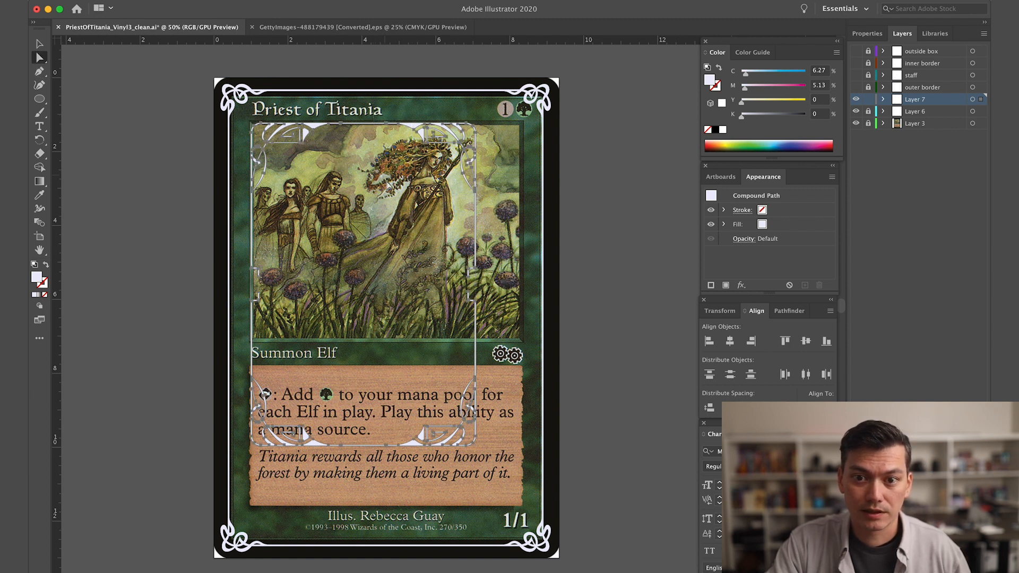
pyautogui.scroll(-2, 390, 188)
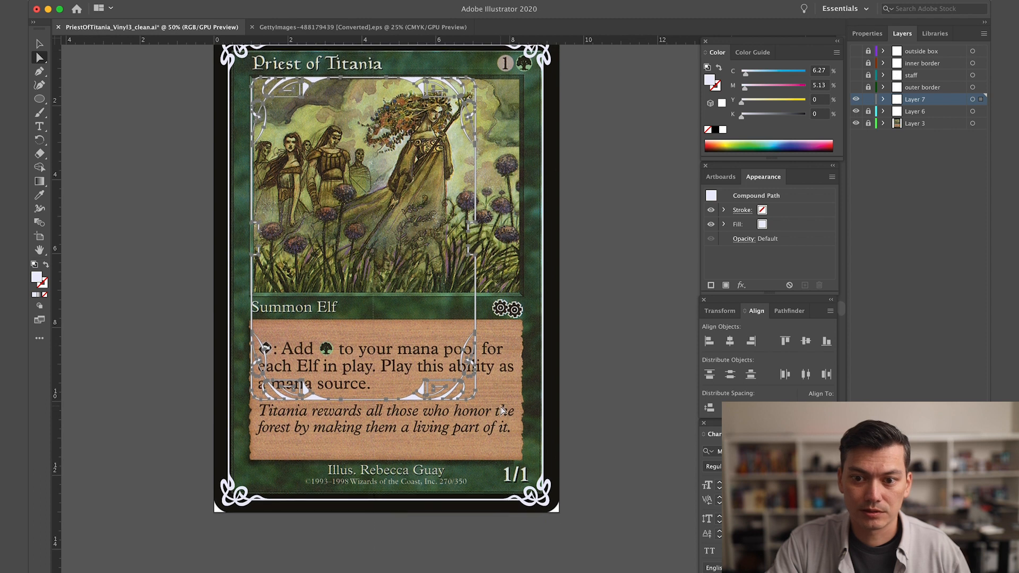
pyautogui.moveTo(503, 410); pyautogui.dragTo(503, 412)
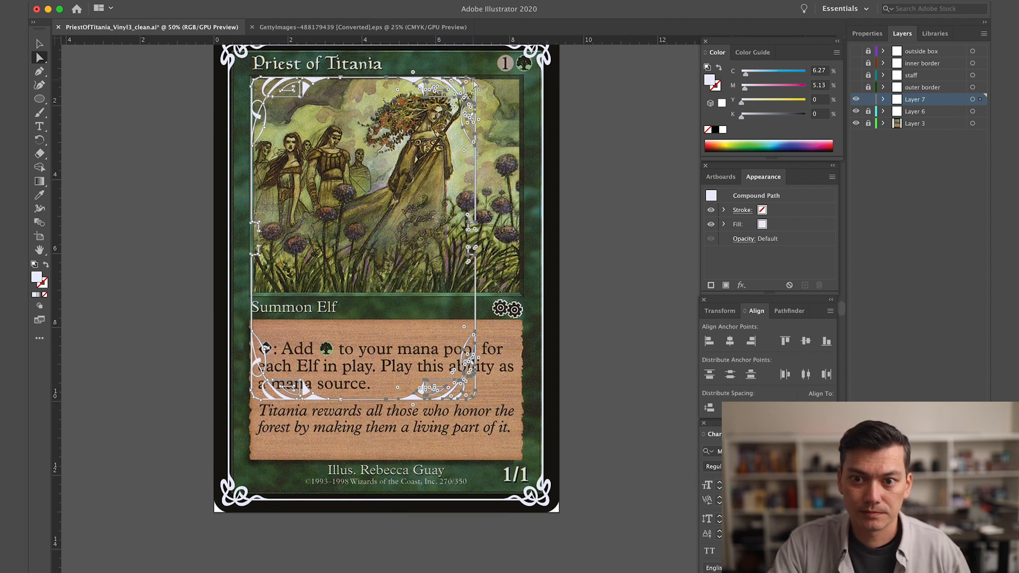
pyautogui.moveTo(474, 81); pyautogui.dragTo(533, 90)
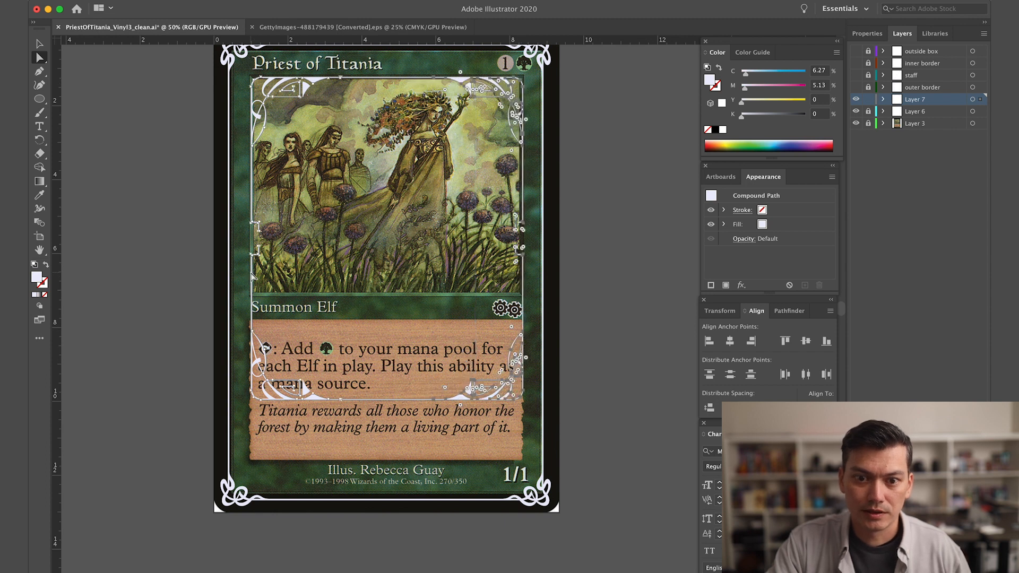
# Shorten the inner frame to the artwork's lower edge by moving up the anchor points of its side notches and lower corners
pyautogui.moveTo(175, 207); pyautogui.dragTo(611, 417)
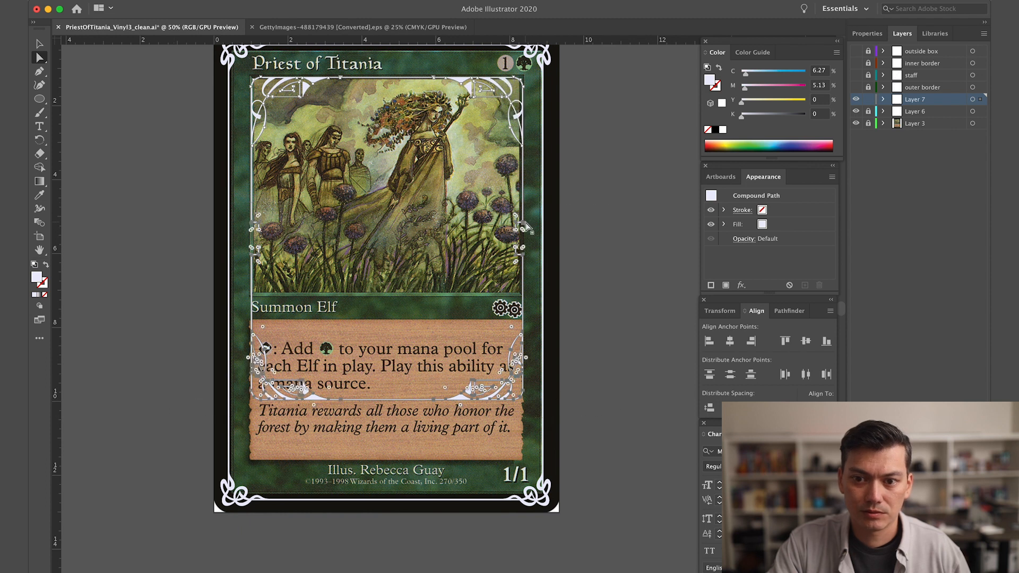
pyautogui.moveTo(524, 226); pyautogui.dragTo(524, 172)
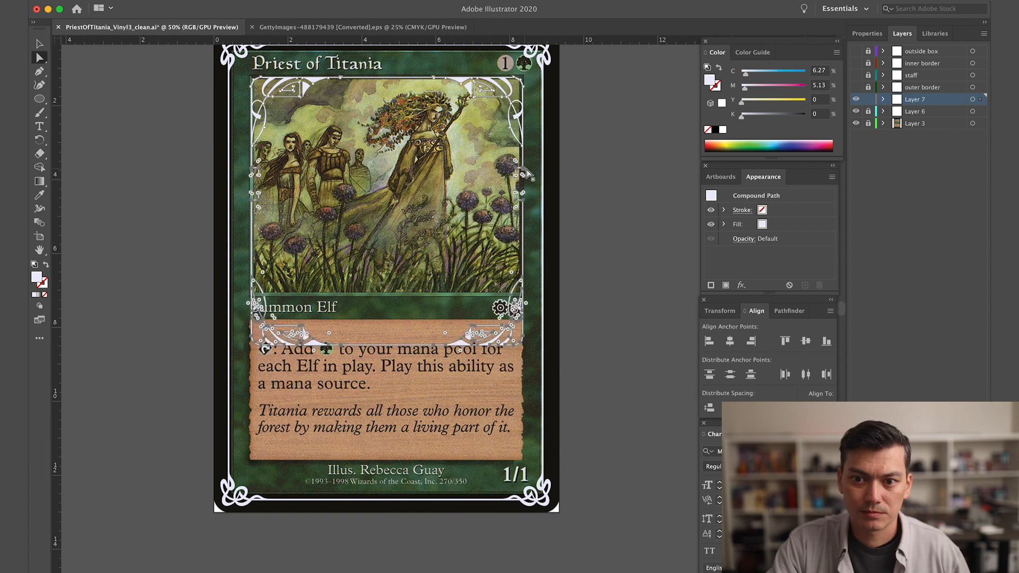
pyautogui.moveTo(163, 366); pyautogui.dragTo(581, 256)
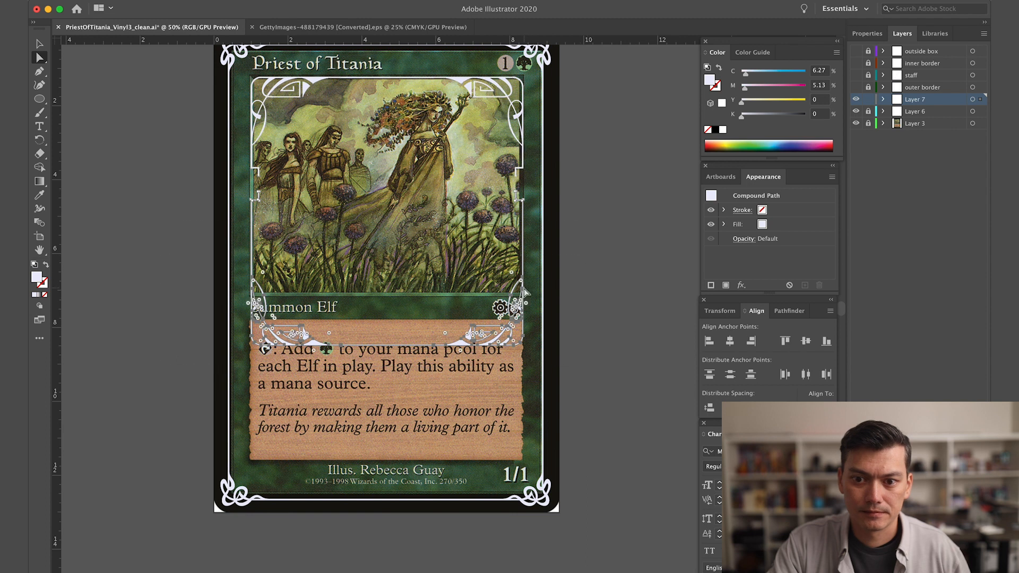
pyautogui.moveTo(525, 292); pyautogui.dragTo(523, 244)
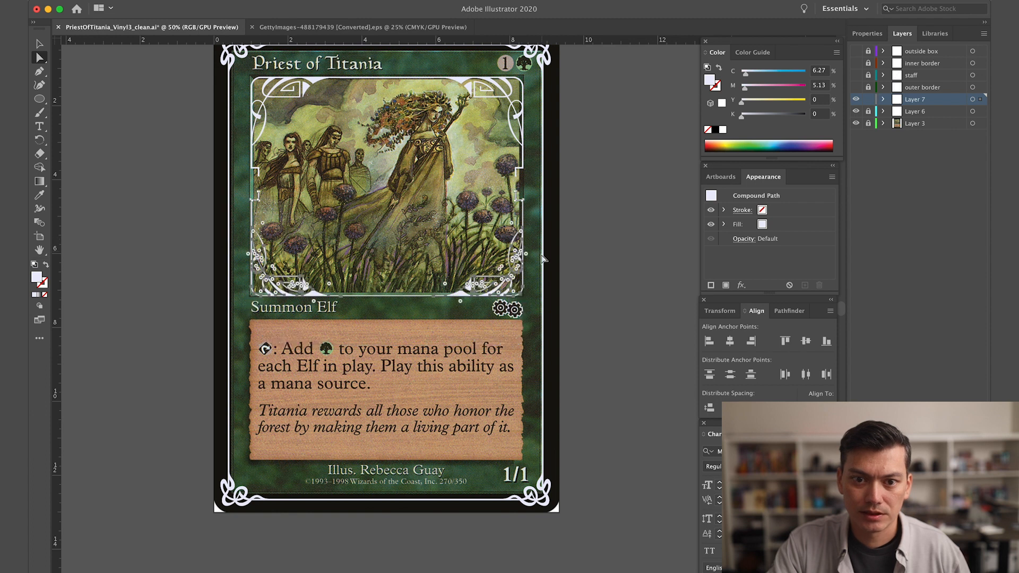
pyautogui.click(586, 240)
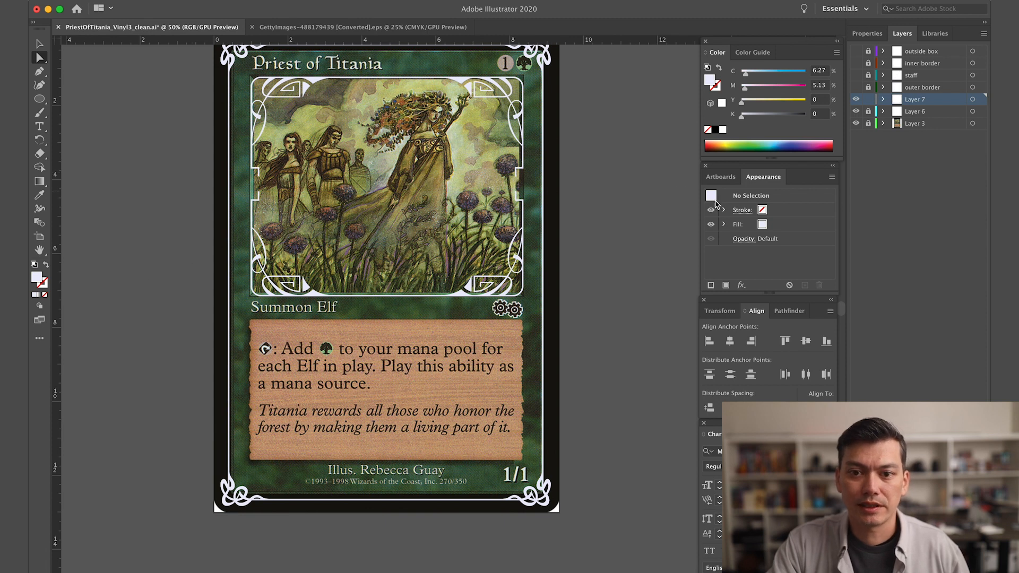
# Nudge the whole inner frame up slightly with the Selection tool to line it up with the artwork
pyautogui.scroll(3, 623, 223)
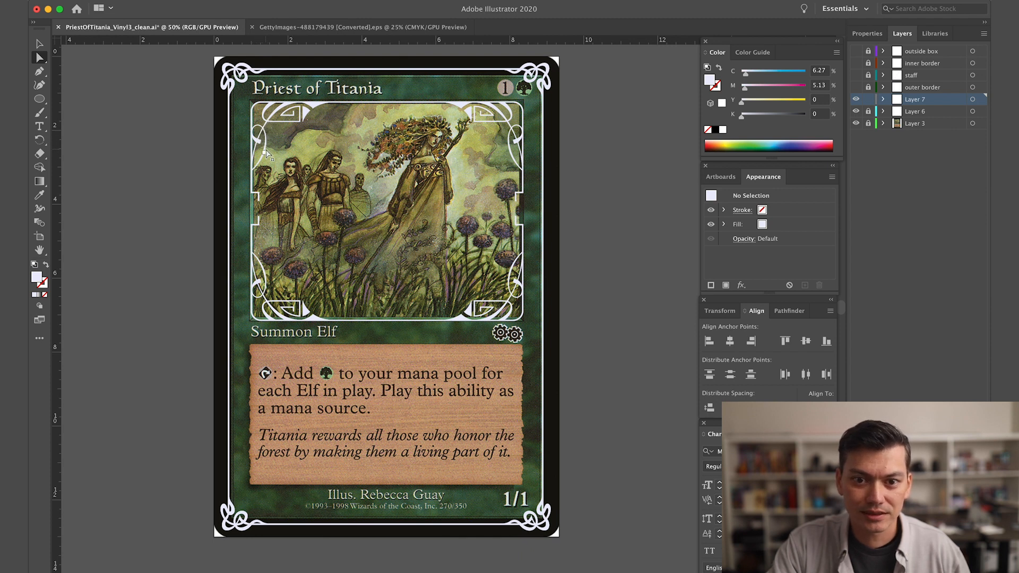
pyautogui.click(39, 44)
pyautogui.click(314, 102)
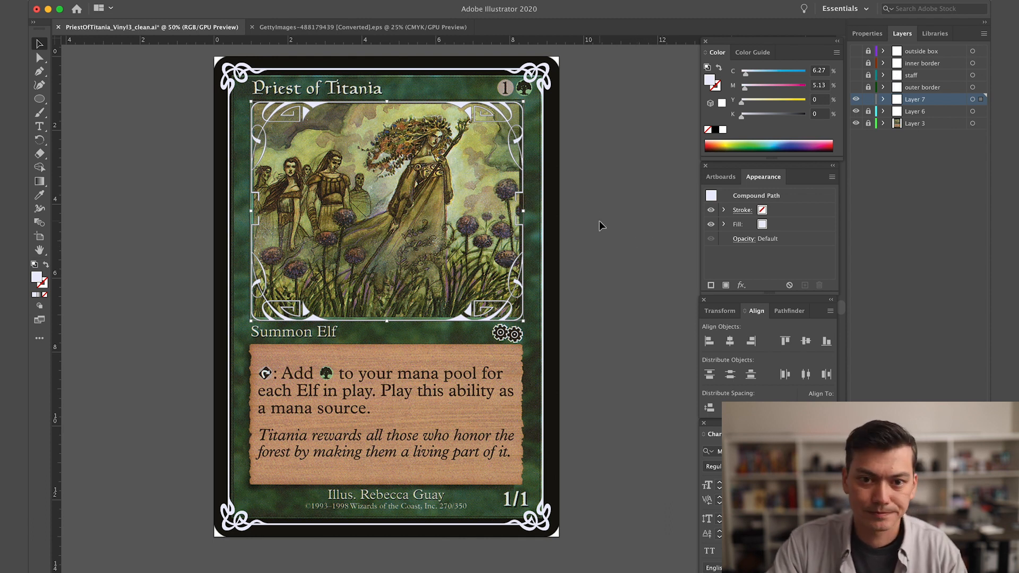
pyautogui.press('Up')
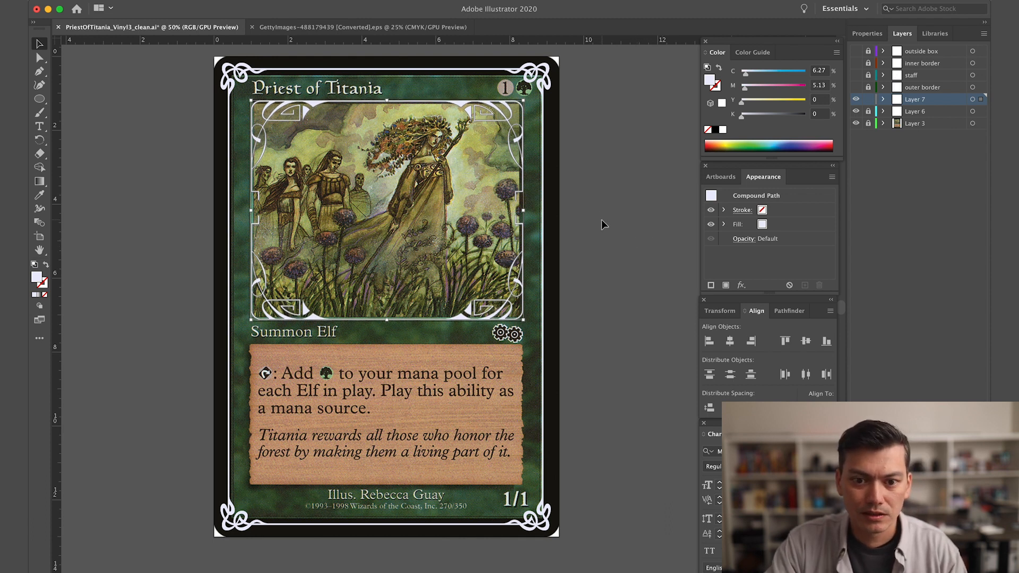
# Nudge the inner frame slightly up and to the left, and thicken it with a 1 pt stroke in its fill colour
pyautogui.press('Up')
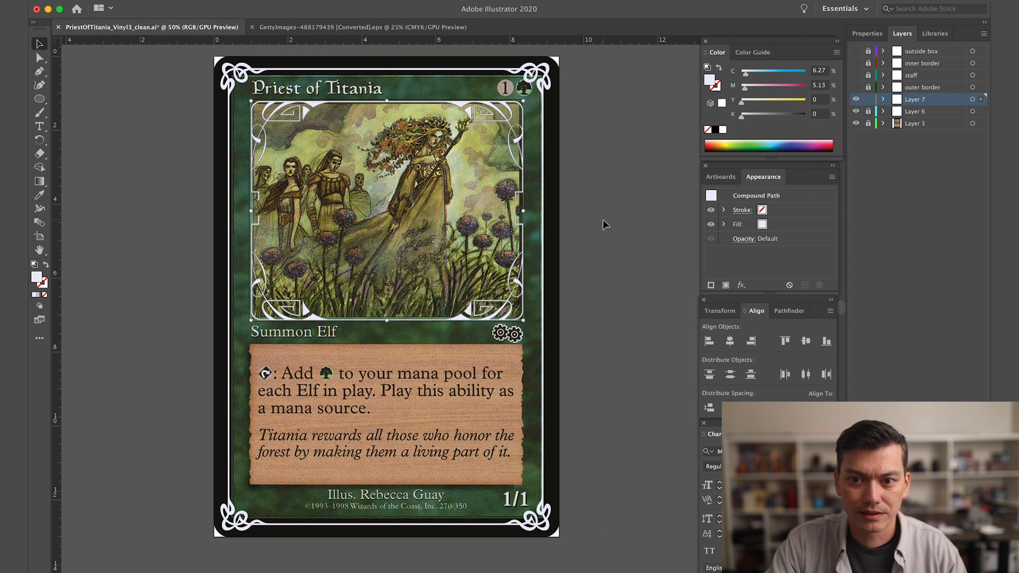
pyautogui.press('Left')
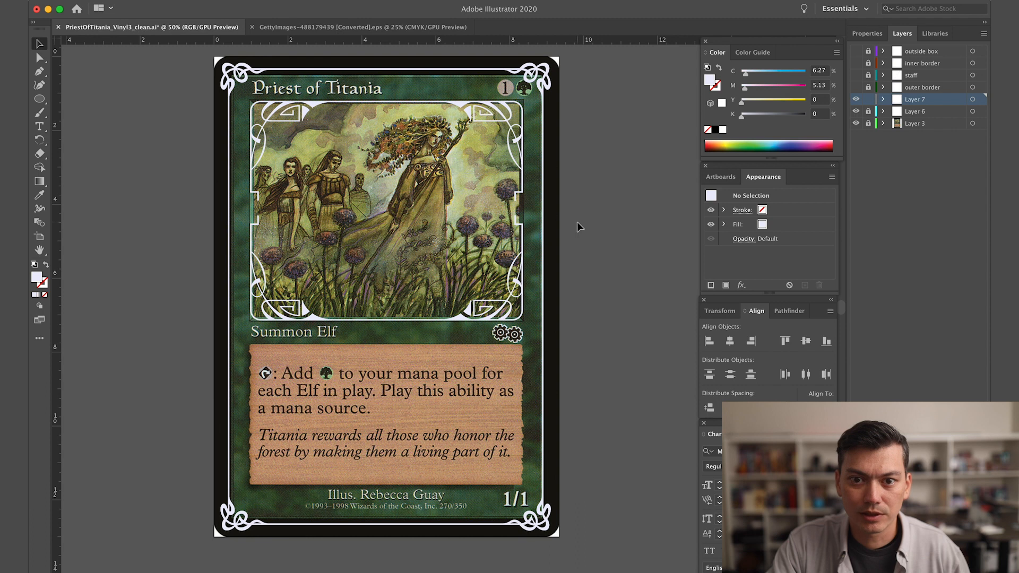
pyautogui.click(459, 103)
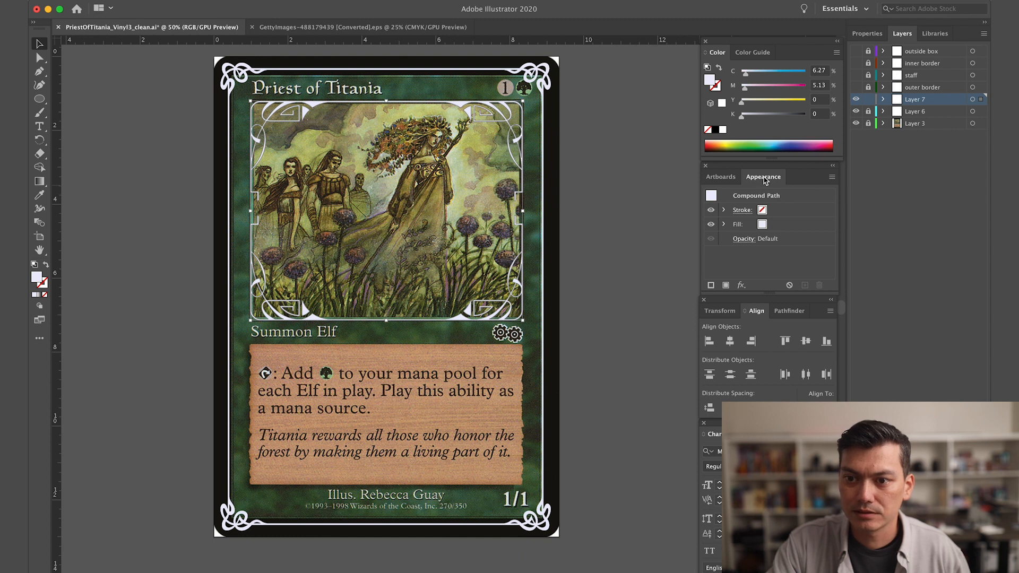
pyautogui.click(763, 212)
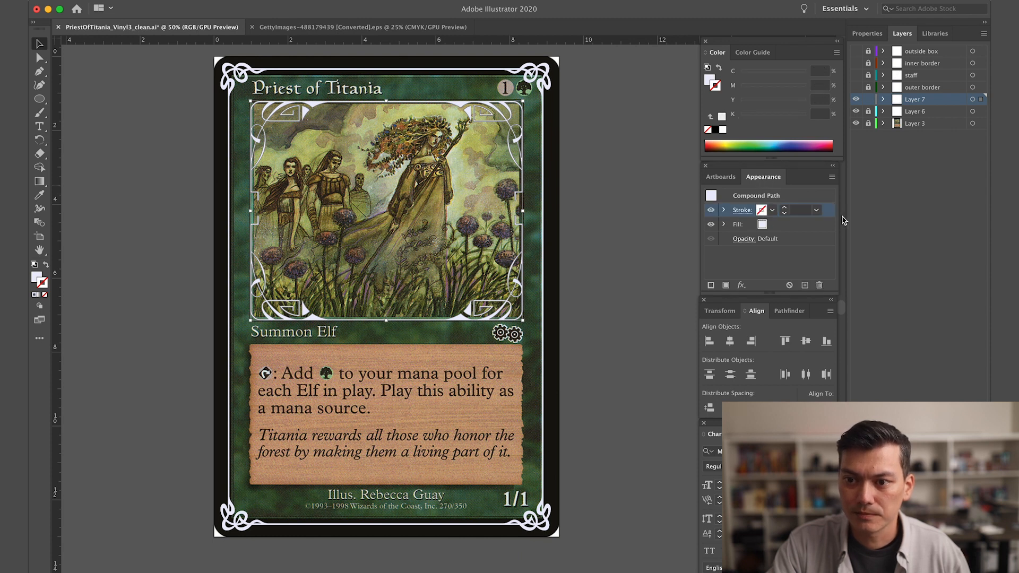
pyautogui.click(785, 208)
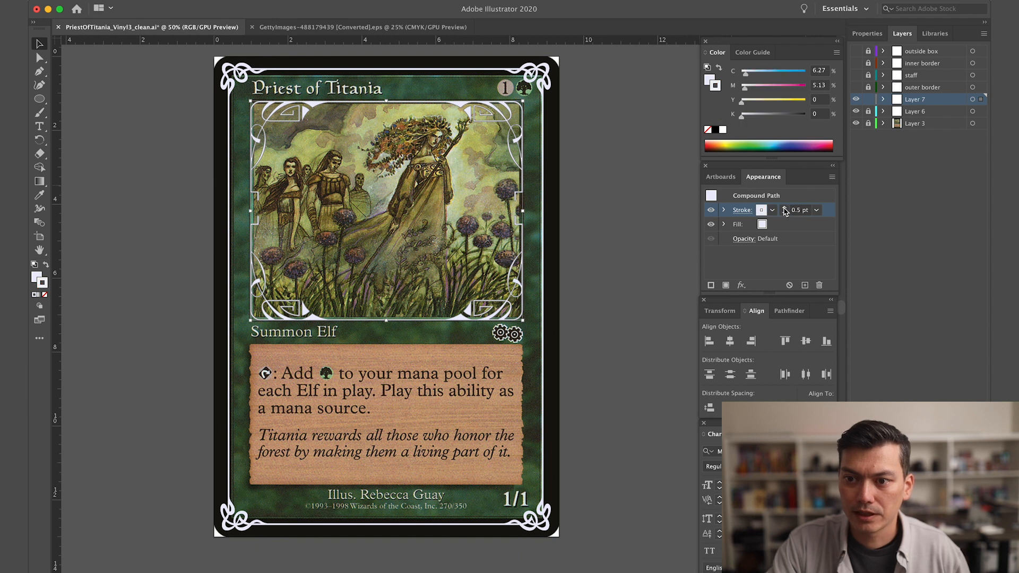
pyautogui.click(785, 208)
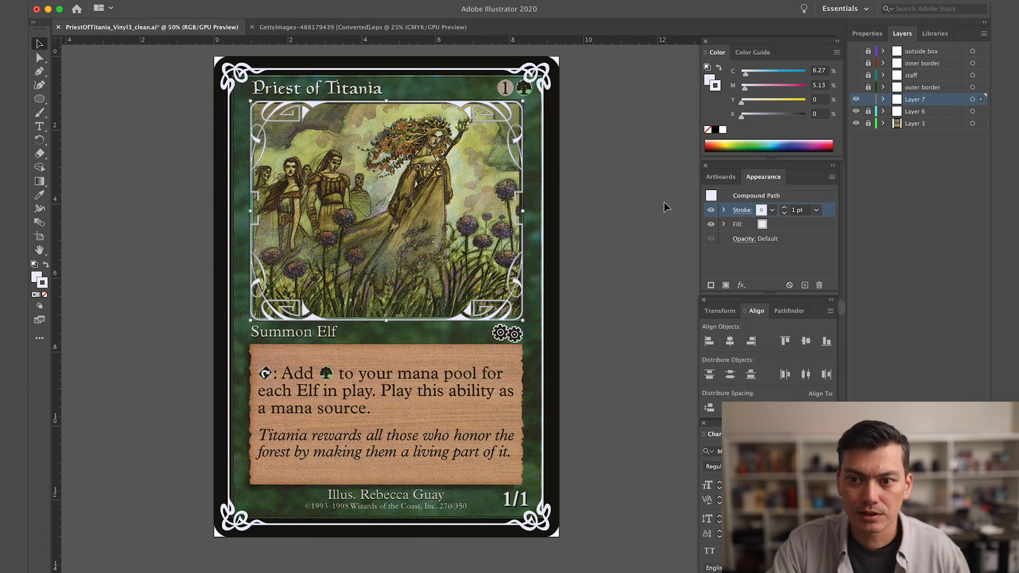
pyautogui.click(627, 183)
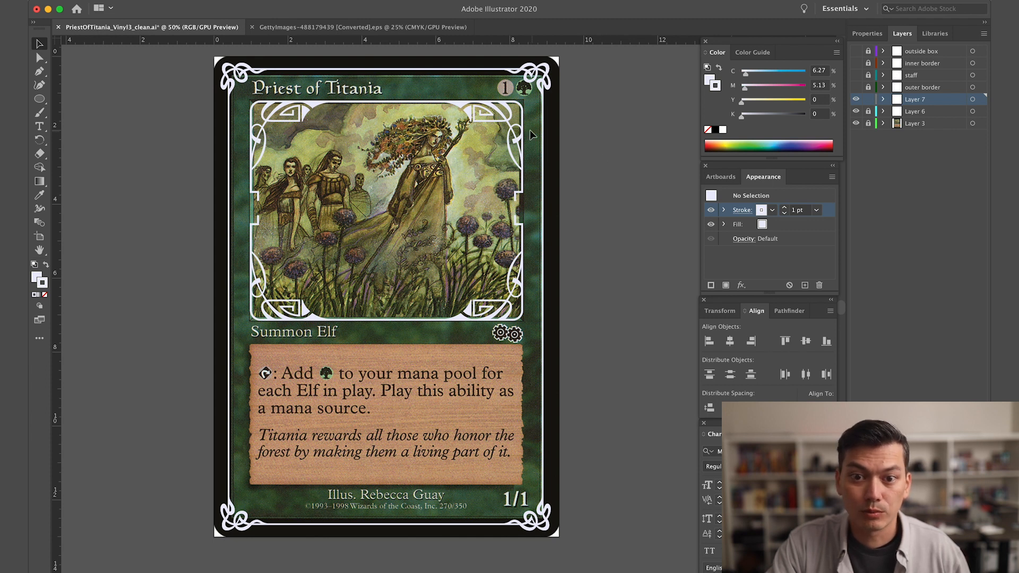
# Convert the inner frame's stroke to filled shapes with Outline Stroke
pyautogui.click(457, 103)
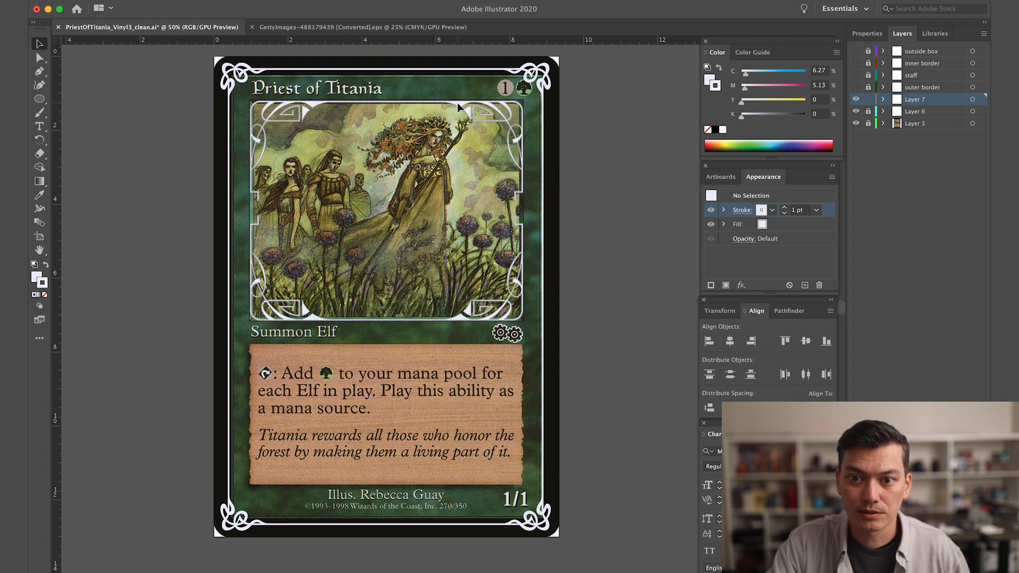
pyautogui.click(177, 0)
pyautogui.moveTo(213, 248)
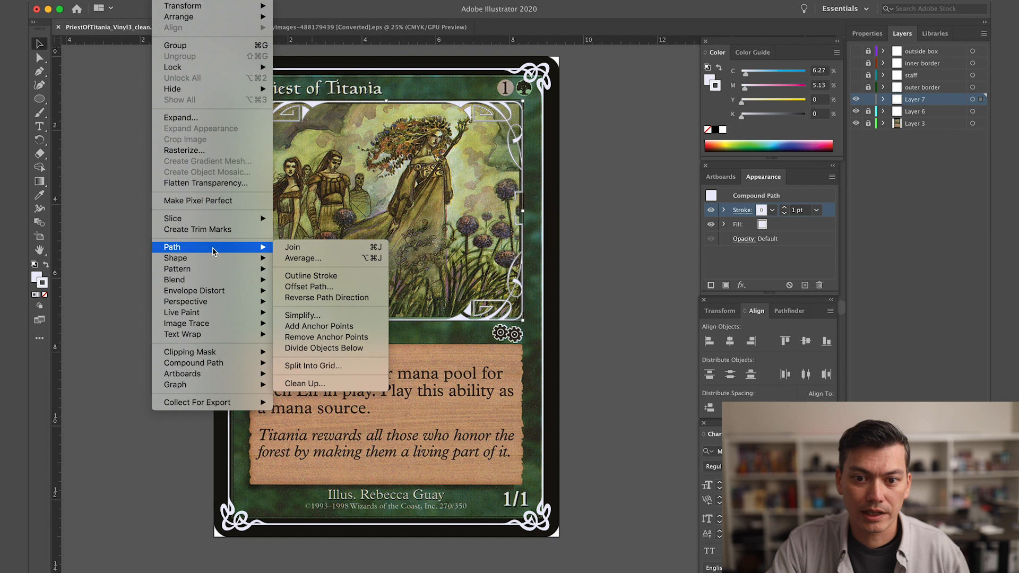
pyautogui.click(339, 277)
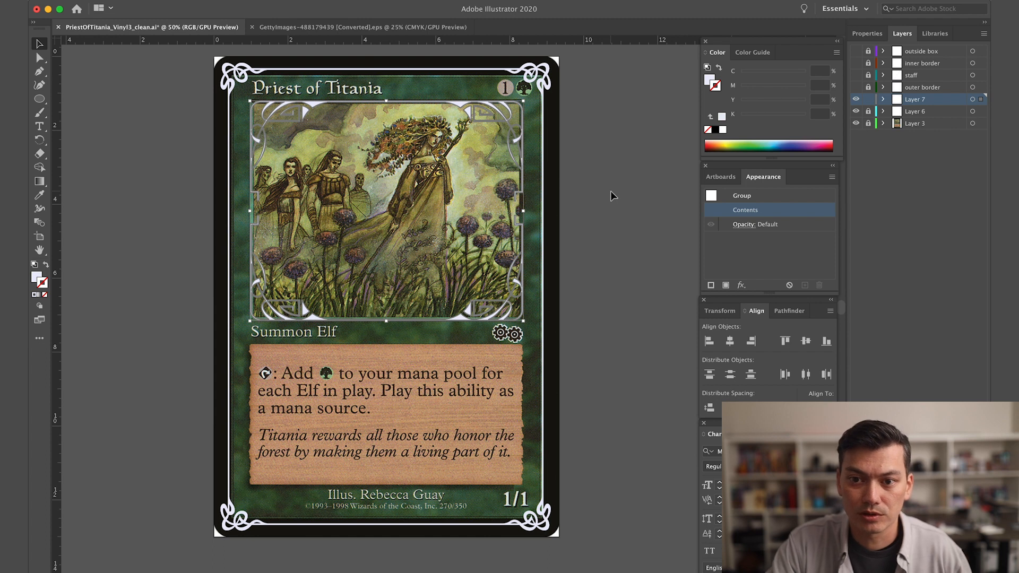
pyautogui.click(602, 162)
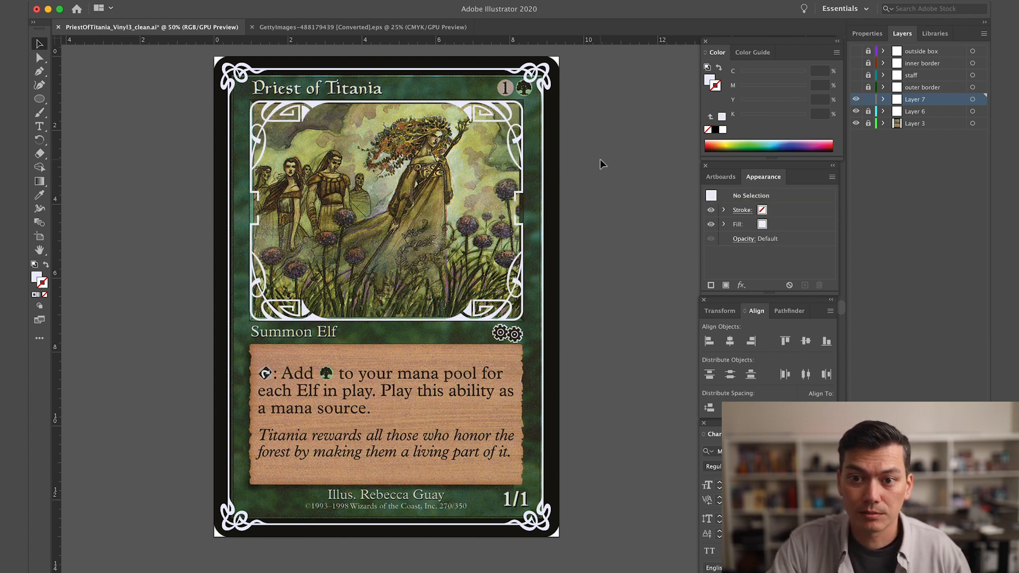
# Merge the inner frame's outlined stroke and fill shapes on Layer 7 with the Pathfinder's Unite shape mode
pyautogui.click(457, 103)
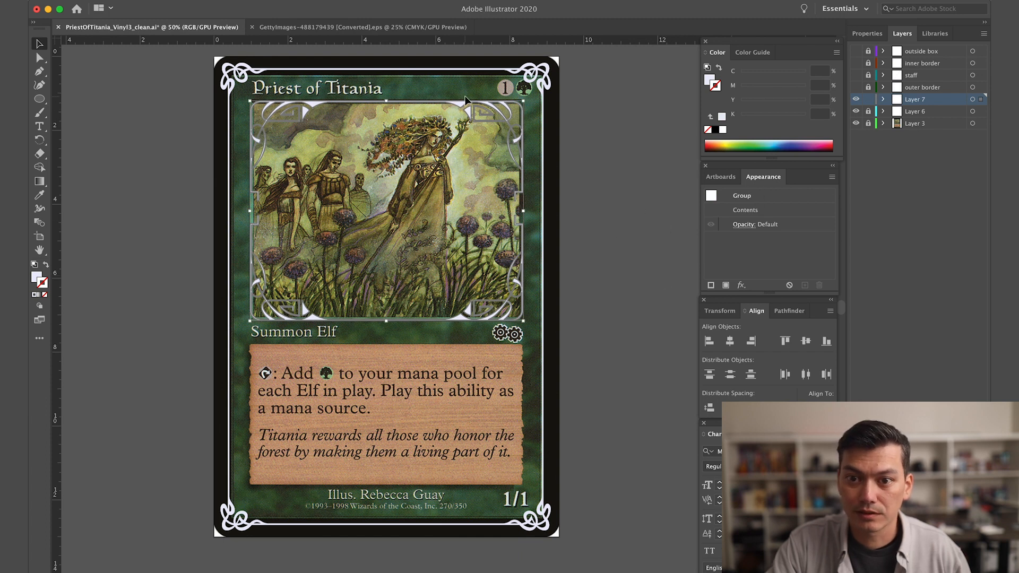
pyautogui.click(883, 99)
pyautogui.click(896, 112)
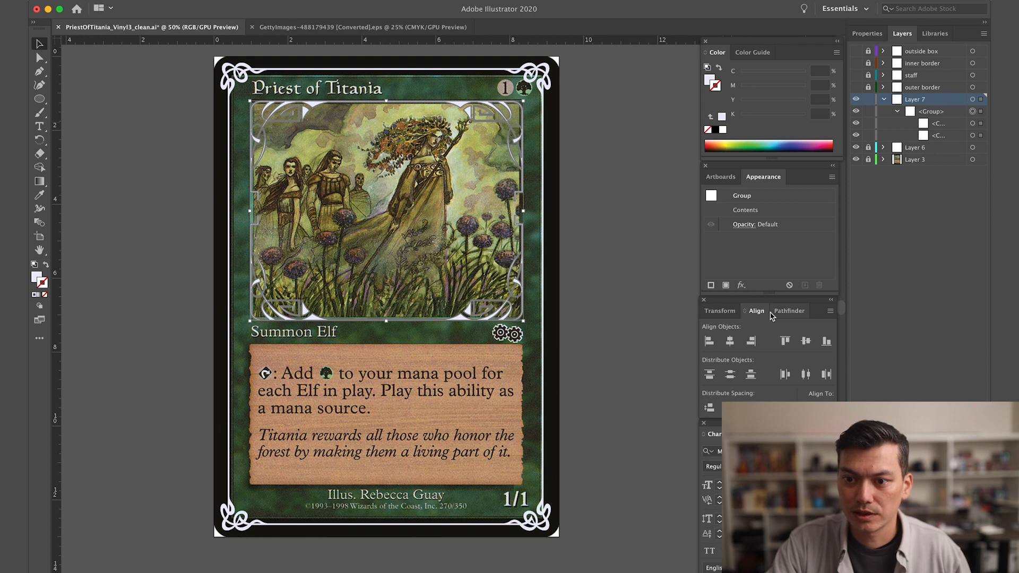
pyautogui.click(788, 311)
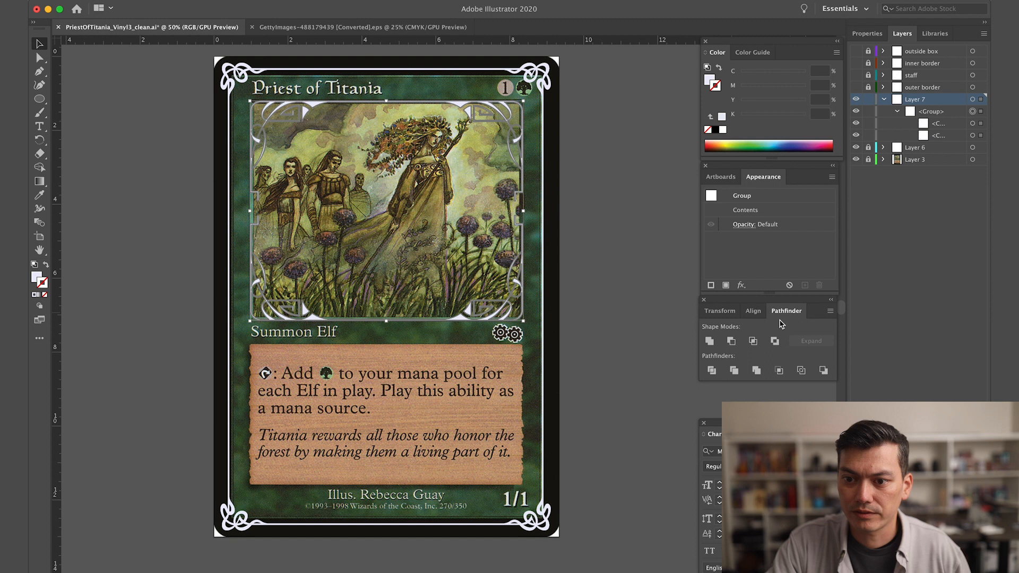
pyautogui.click(710, 343)
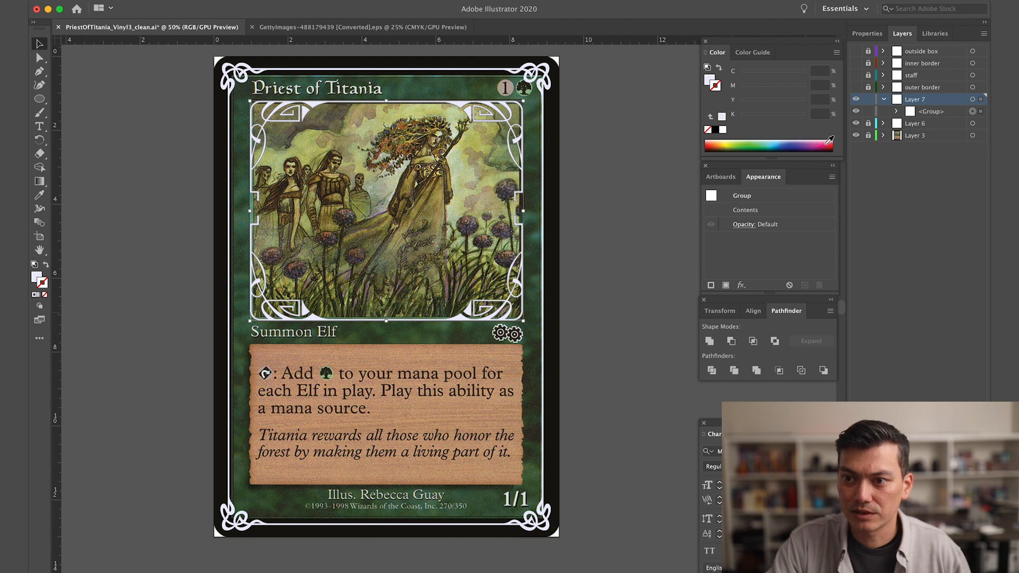
pyautogui.click(896, 112)
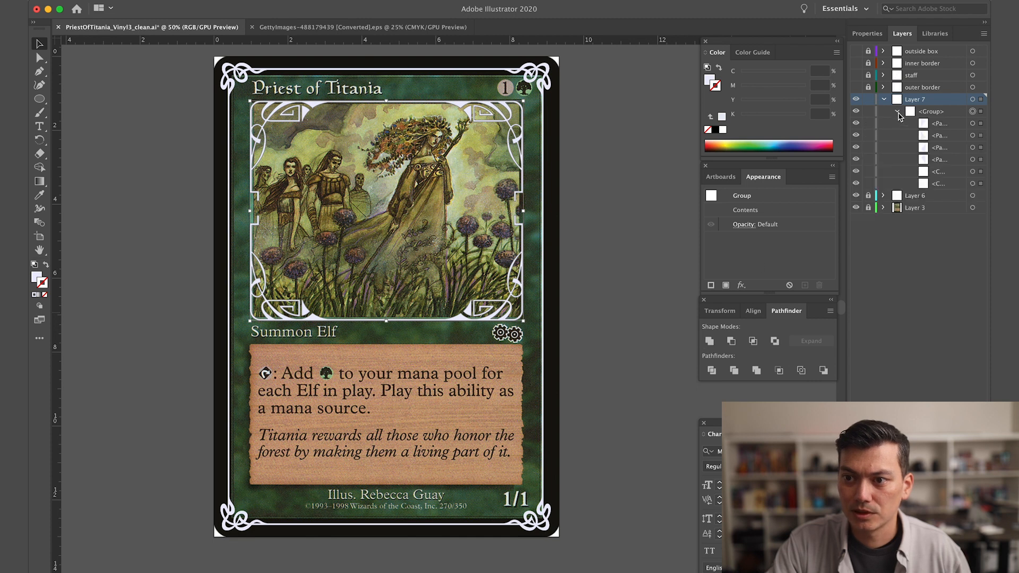
pyautogui.click(896, 113)
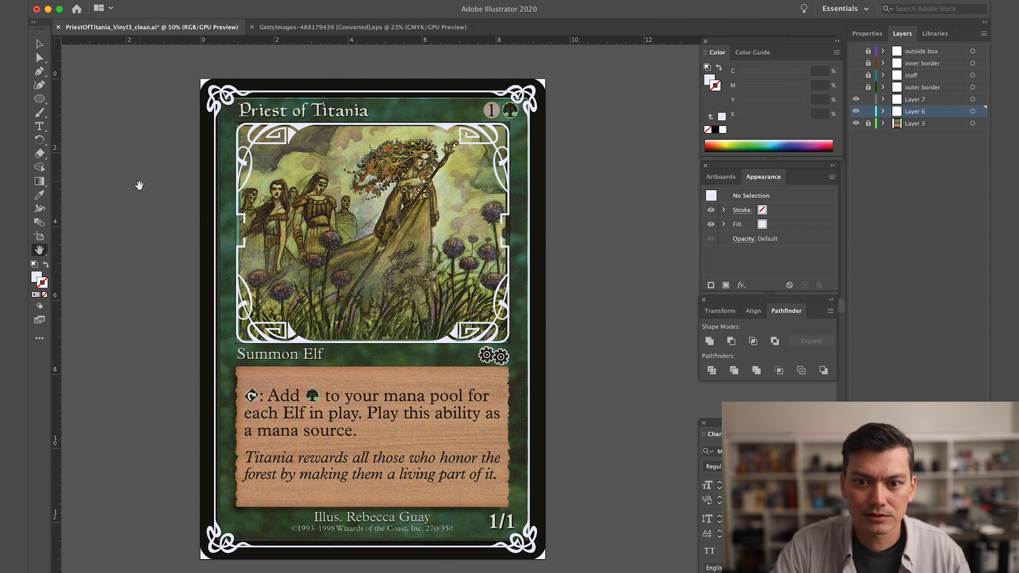
# With the Pen tool on Layer 6, trace one edge of the staff's lower section from its tip up to the priestess's lowered hand
pyautogui.click(40, 72)
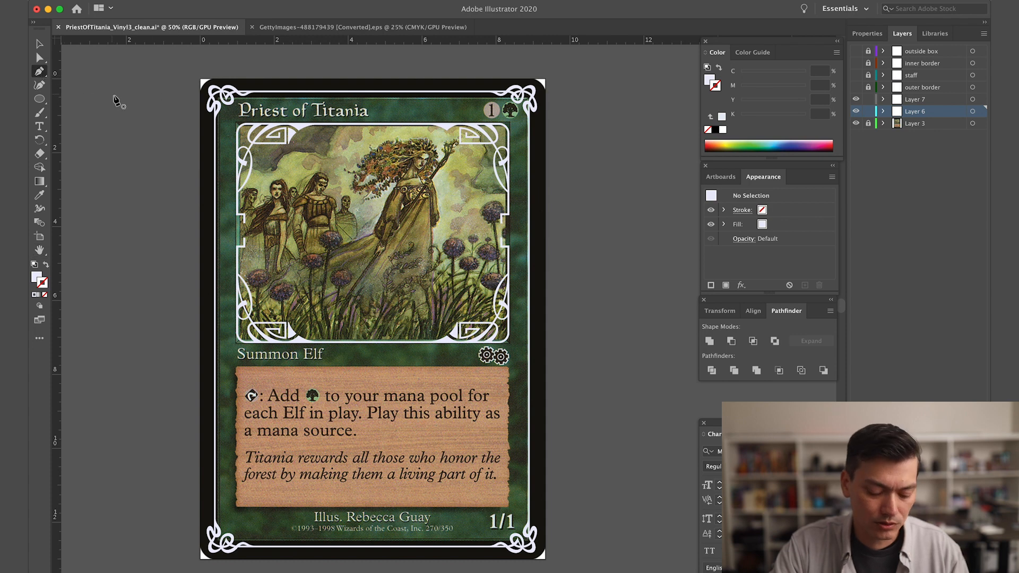
pyautogui.press('super+equal')
pyautogui.press('super+equal')
pyautogui.press('super+equal')
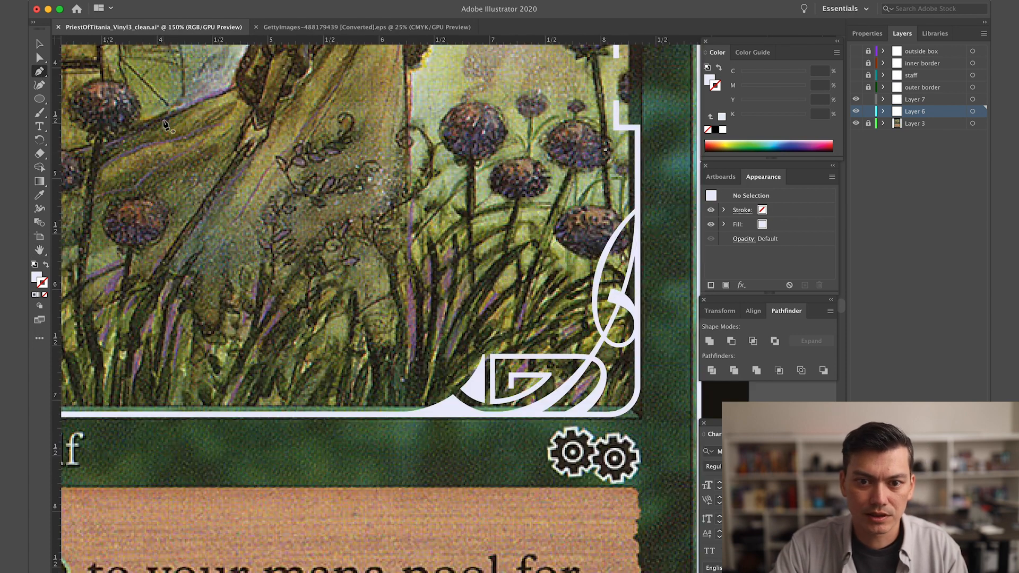
pyautogui.scroll(10, 319, 290)
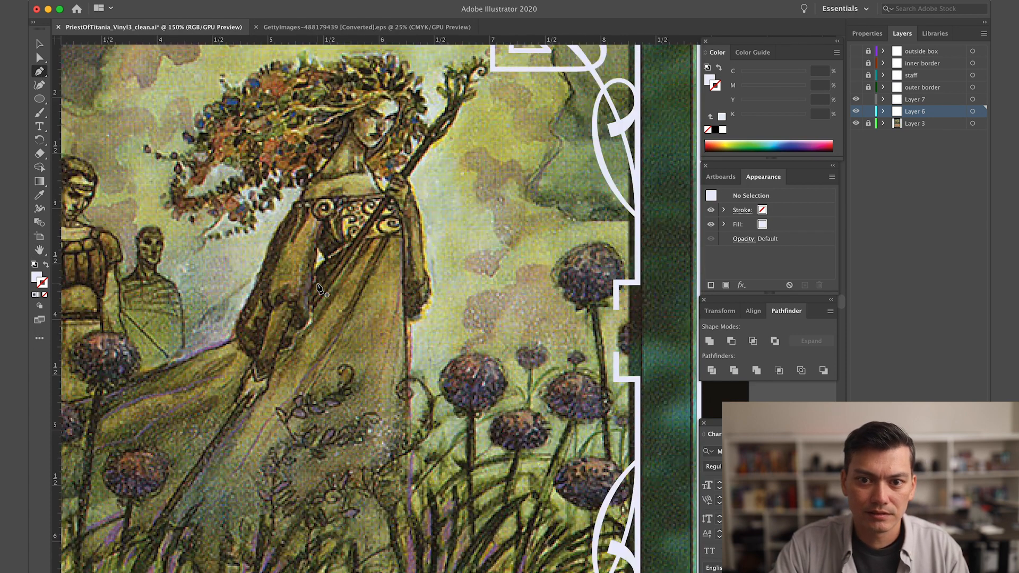
pyautogui.hscroll(-10, 351, 303)
pyautogui.hscroll(7, 350, 302)
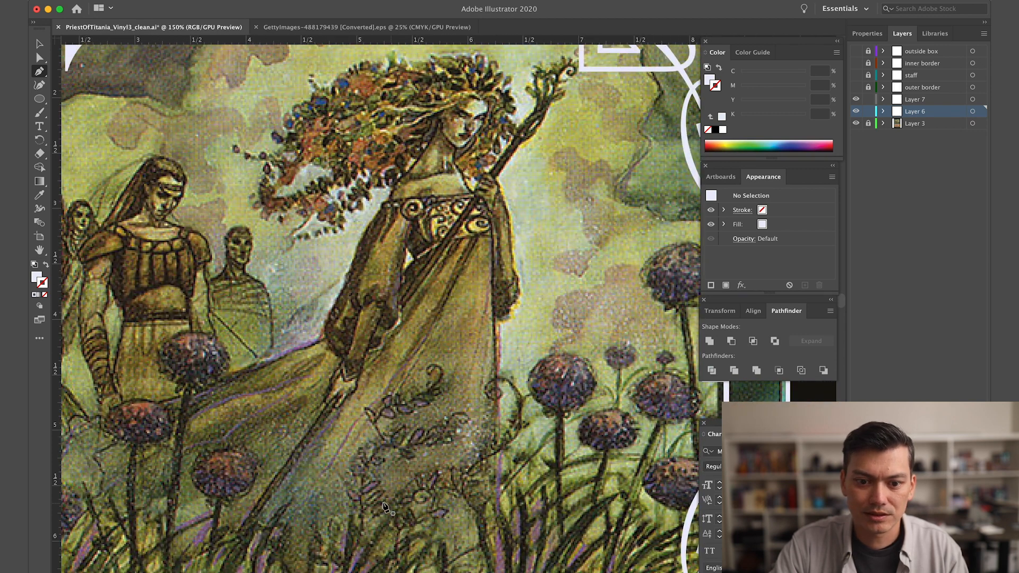
pyautogui.click(248, 515)
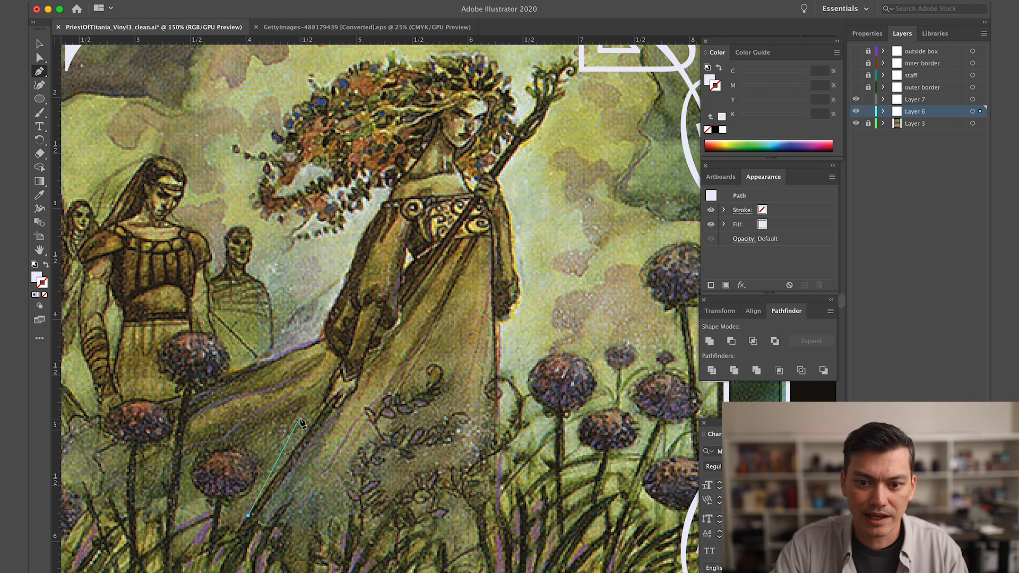
pyautogui.click(327, 405)
pyautogui.click(335, 396)
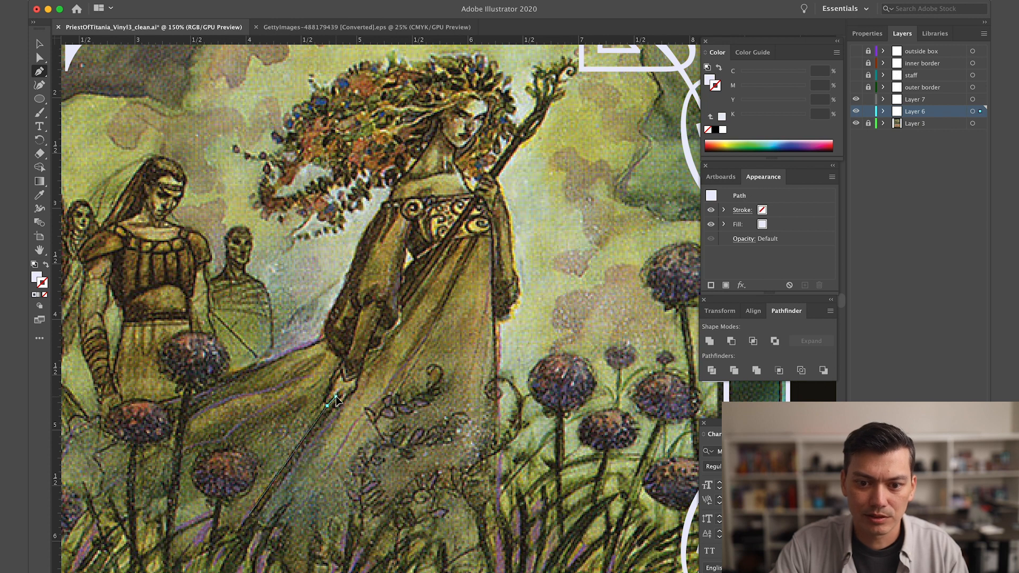
pyautogui.moveTo(339, 396); pyautogui.dragTo(339, 397)
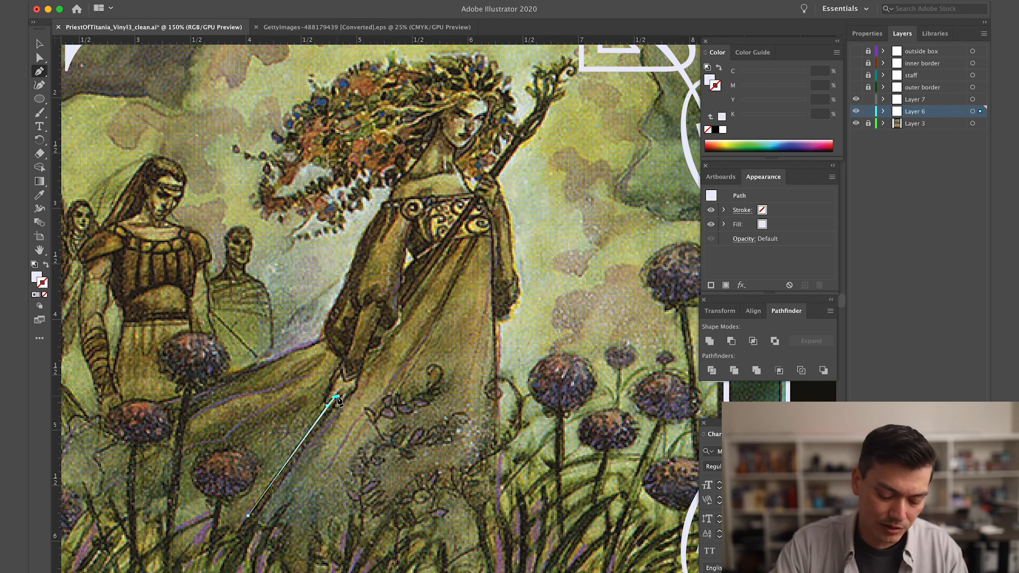
# Trace back down the staff's other edge and close the shape, swapping fill and stroke while tracing and restoring the solid fill at the end
pyautogui.press('super+equal')
pyautogui.click(443, 307)
pyautogui.click(442, 319)
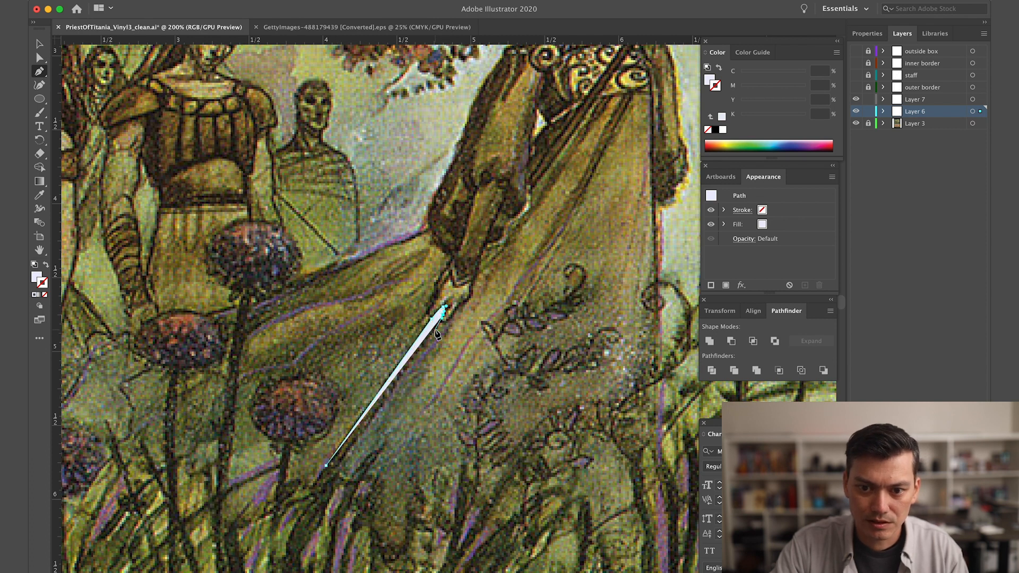
pyautogui.click(434, 329)
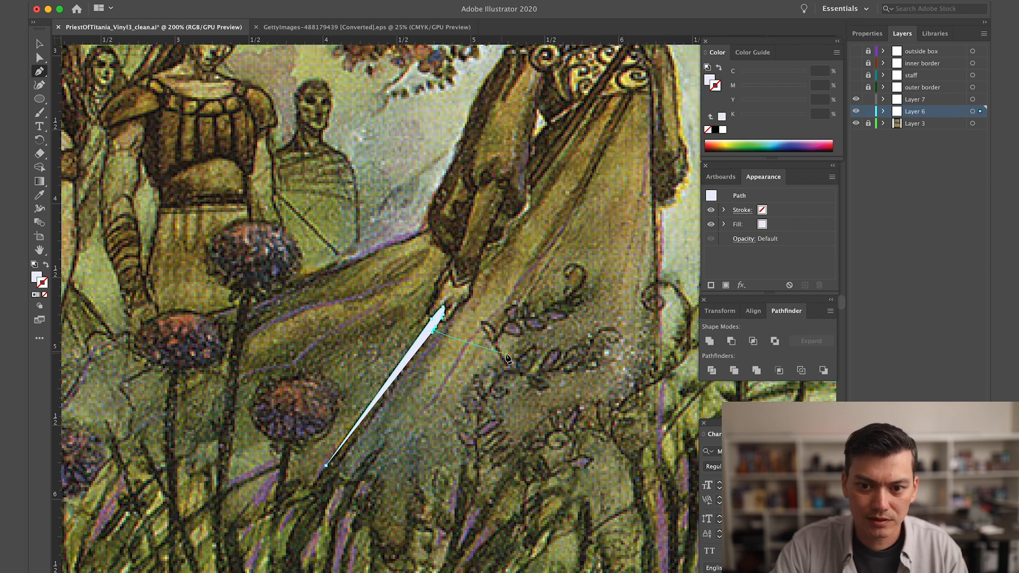
pyautogui.click(46, 266)
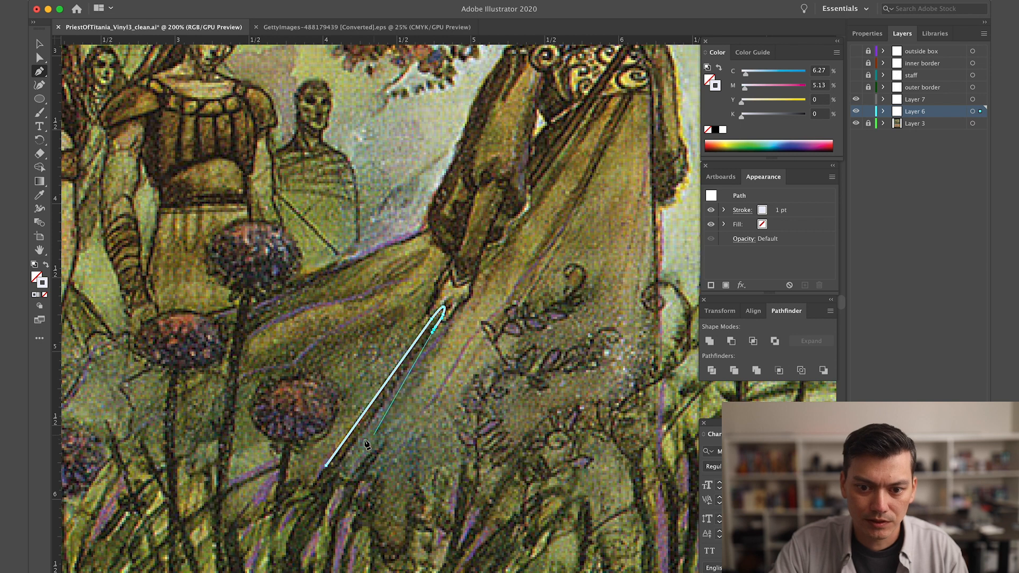
pyautogui.click(338, 464)
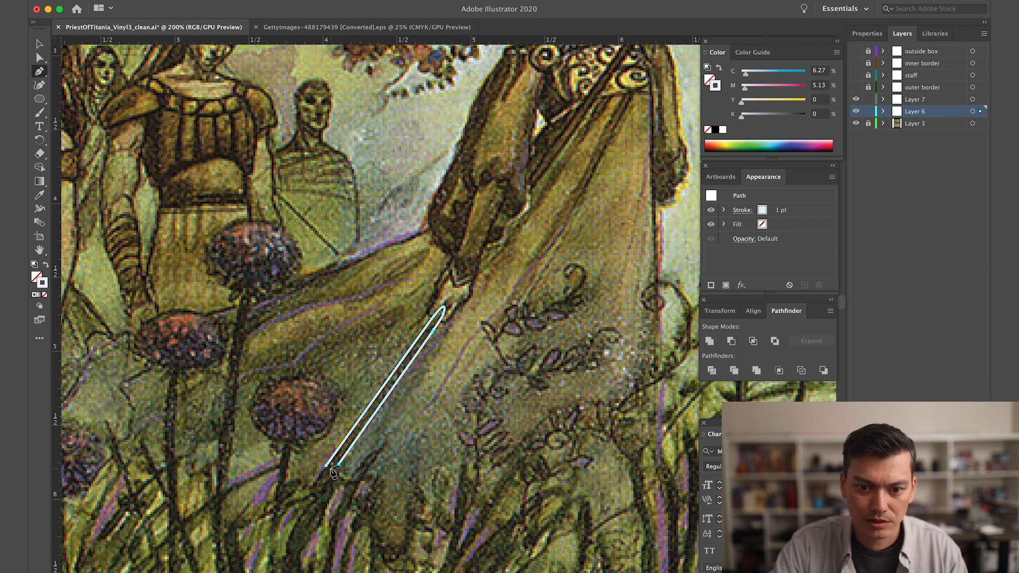
pyautogui.click(327, 467)
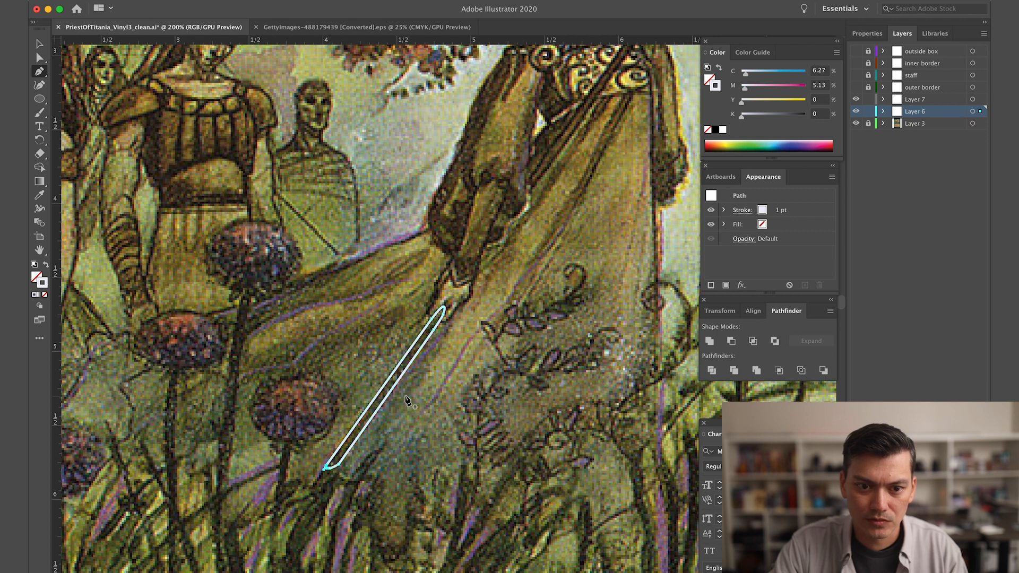
pyautogui.click(47, 265)
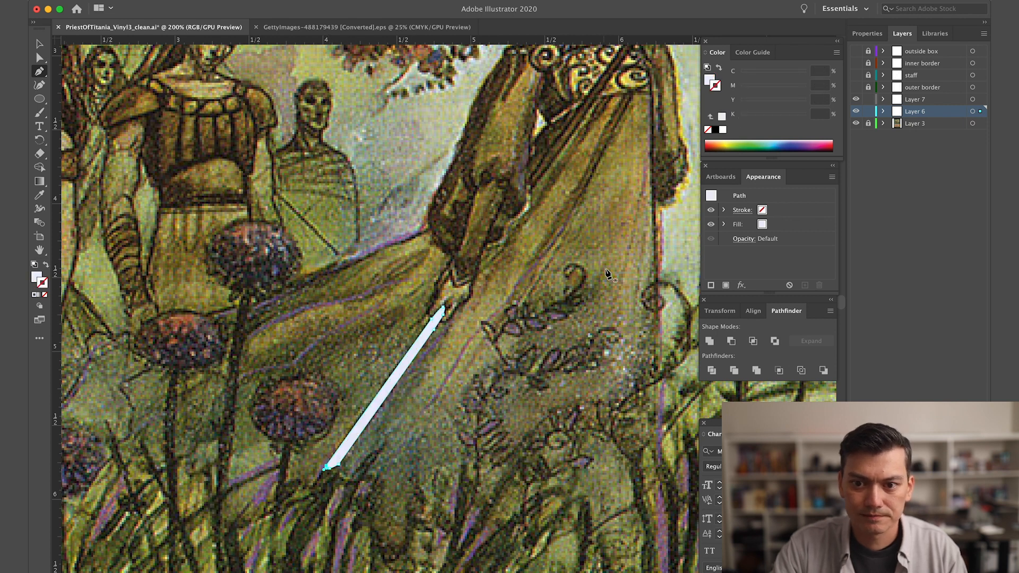
# With the Pen tool, start tracing the flower head beside the armoured elf, outlining its lower-left edge, top and right side
pyautogui.press('h')
pyautogui.moveTo(567, 251); pyautogui.dragTo(476, 309)
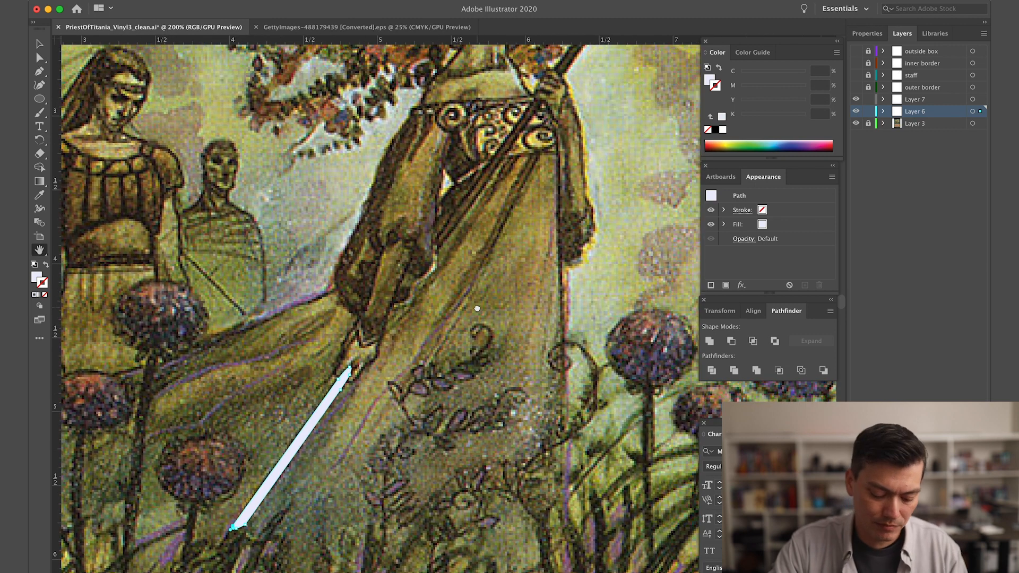
pyautogui.press('super+minus')
pyautogui.press('super+minus')
pyautogui.moveTo(532, 227); pyautogui.dragTo(403, 336)
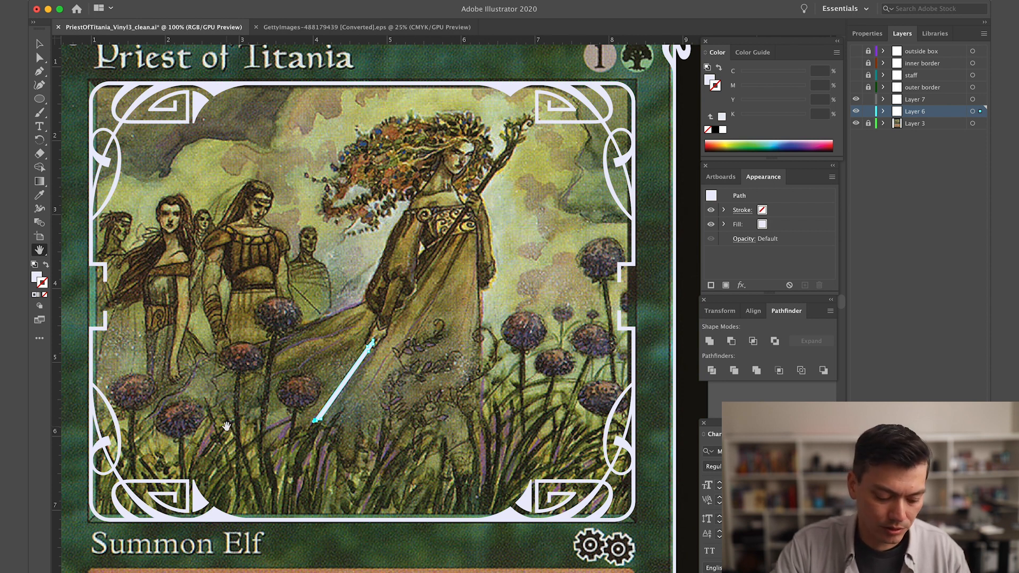
pyautogui.press('p')
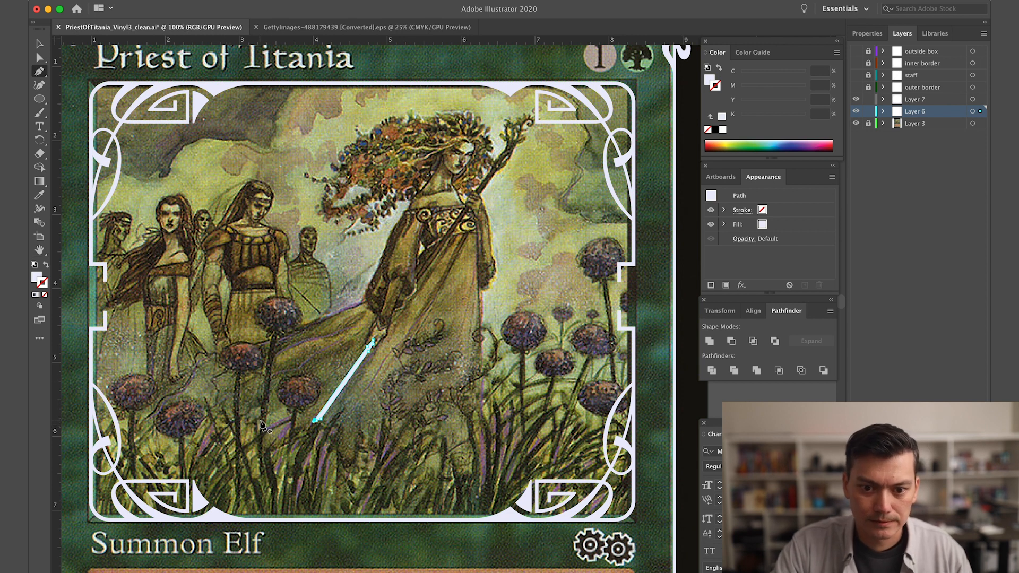
pyautogui.click(272, 333)
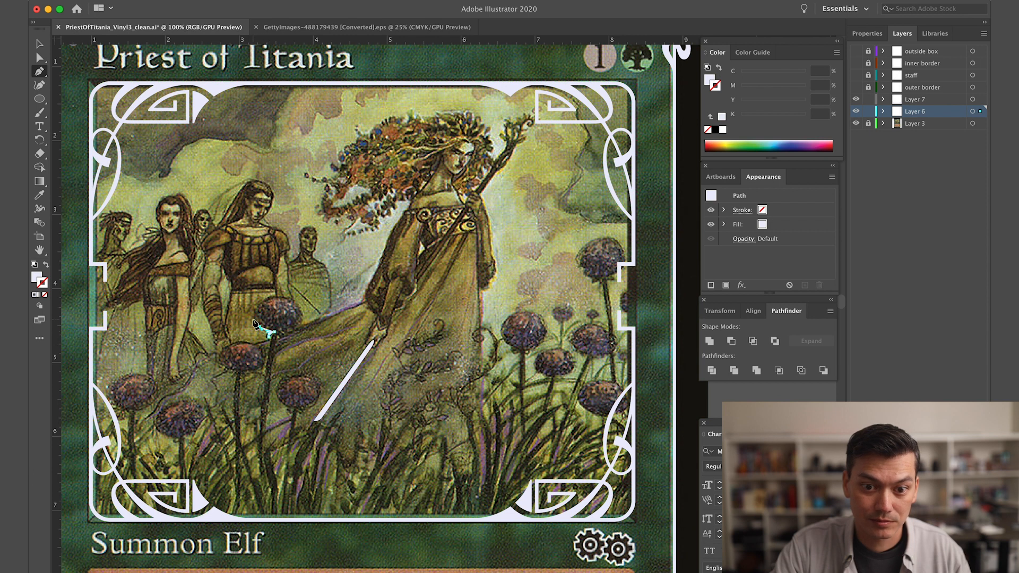
pyautogui.moveTo(255, 307); pyautogui.dragTo(303, 317)
pyautogui.press('super+plus')
pyautogui.press('super+plus')
pyautogui.press('super+plus')
pyautogui.press('super+plus')
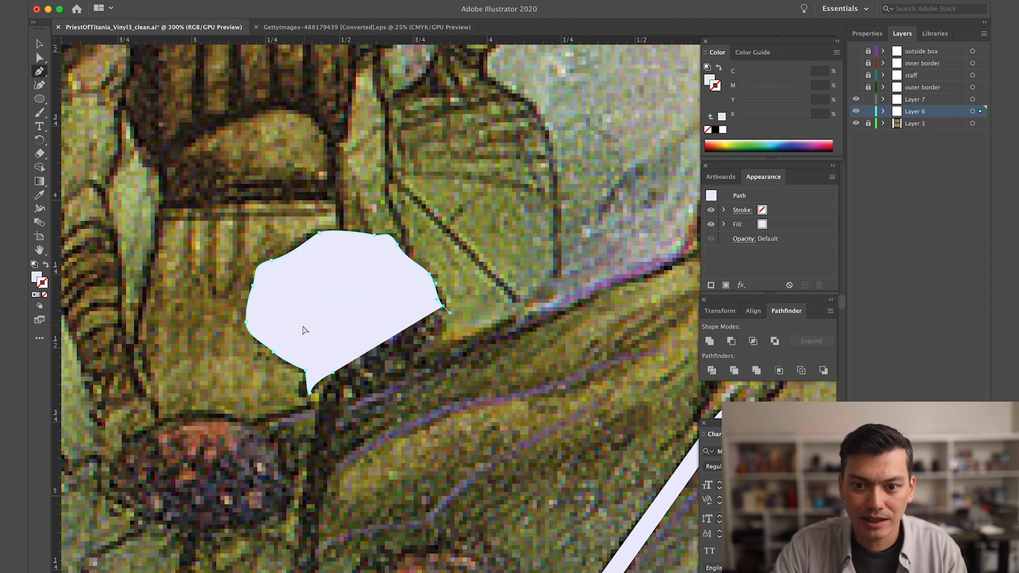
# Trace the flower head's ragged lower edge, close the shape with a solid fill and no stroke, and deselect it
pyautogui.moveTo(441, 312); pyautogui.dragTo(443, 322)
pyautogui.moveTo(439, 333); pyautogui.dragTo(421, 345)
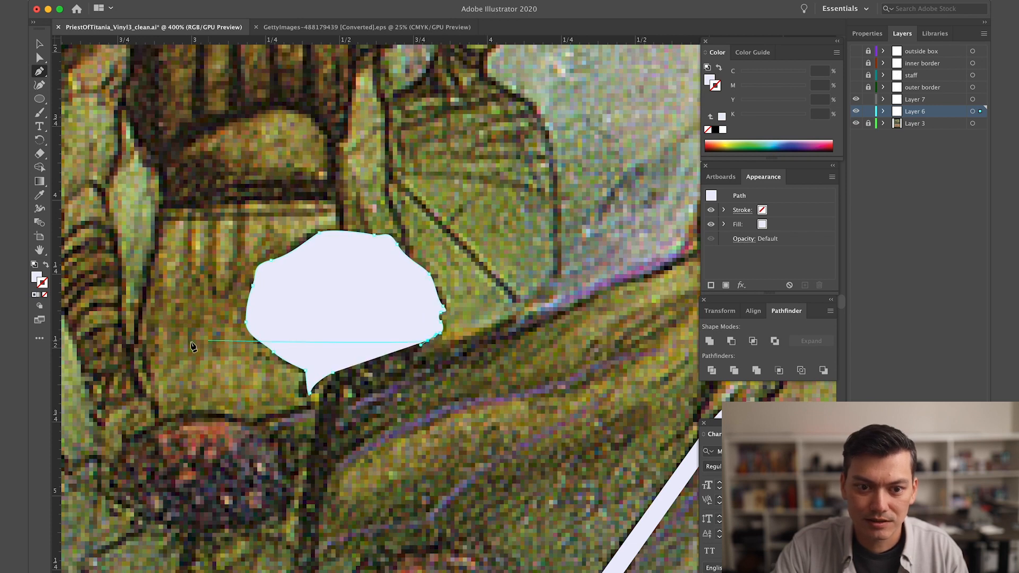
pyautogui.click(46, 267)
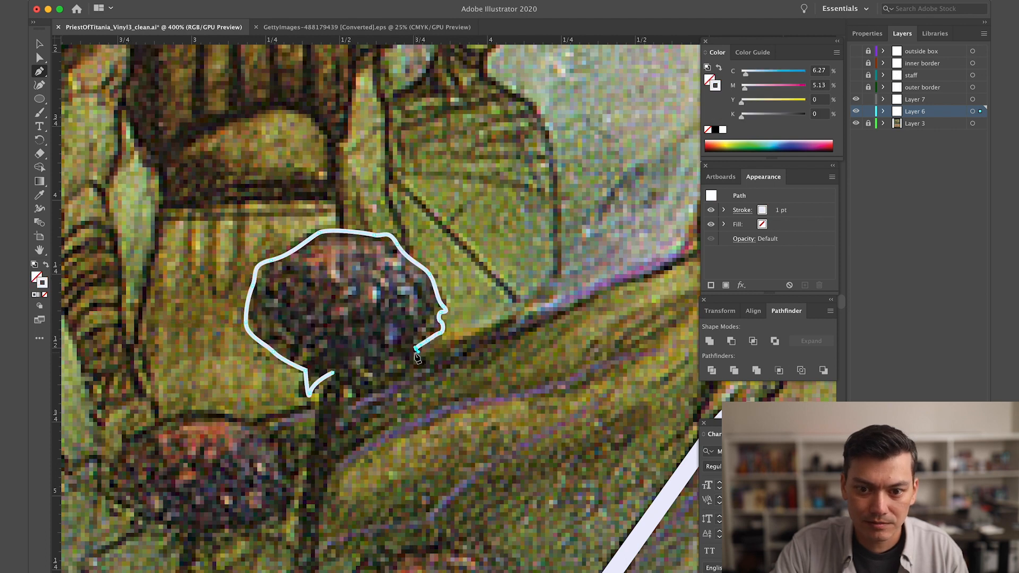
pyautogui.moveTo(413, 367); pyautogui.dragTo(366, 368)
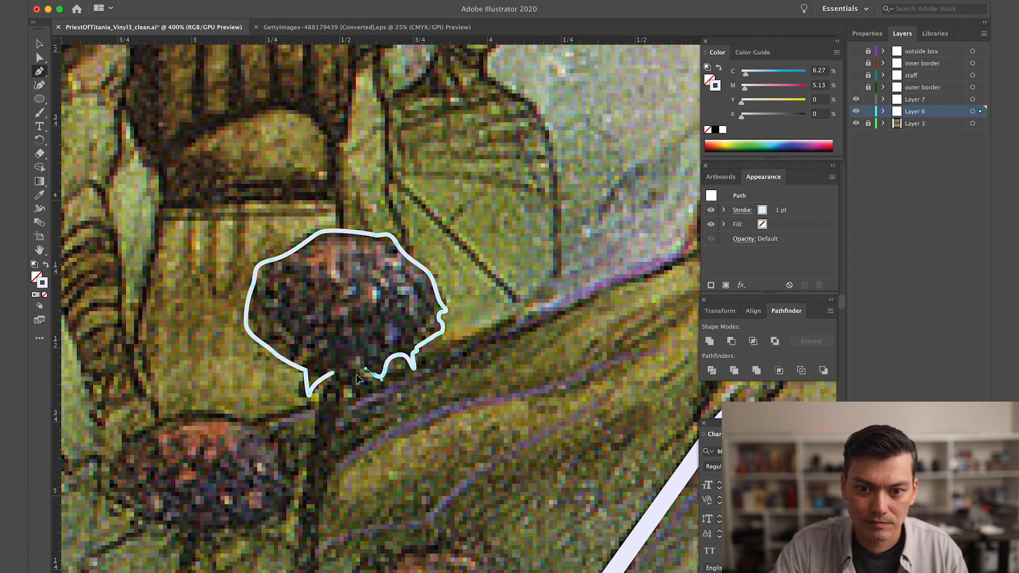
pyautogui.click(335, 374)
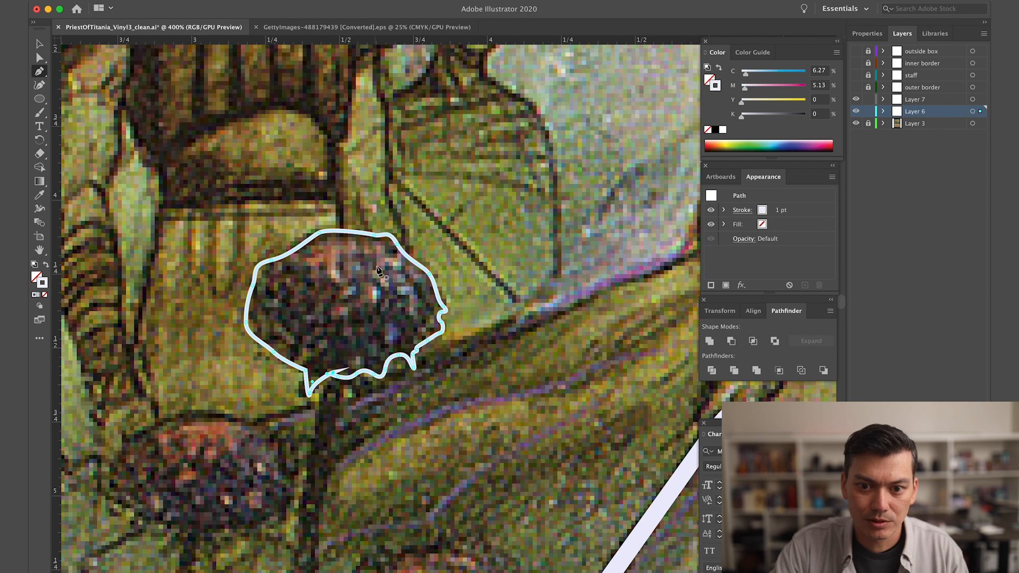
pyautogui.hotkey('shift', 'x')
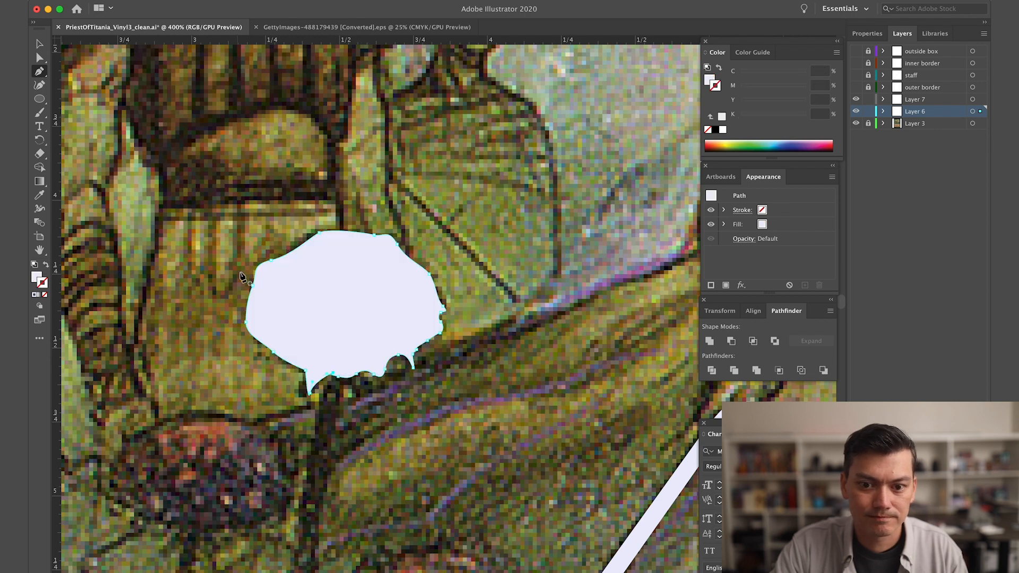
pyautogui.press('super+minus')
pyautogui.press('super+minus')
pyautogui.press('super+minus')
pyautogui.press('super+minus')
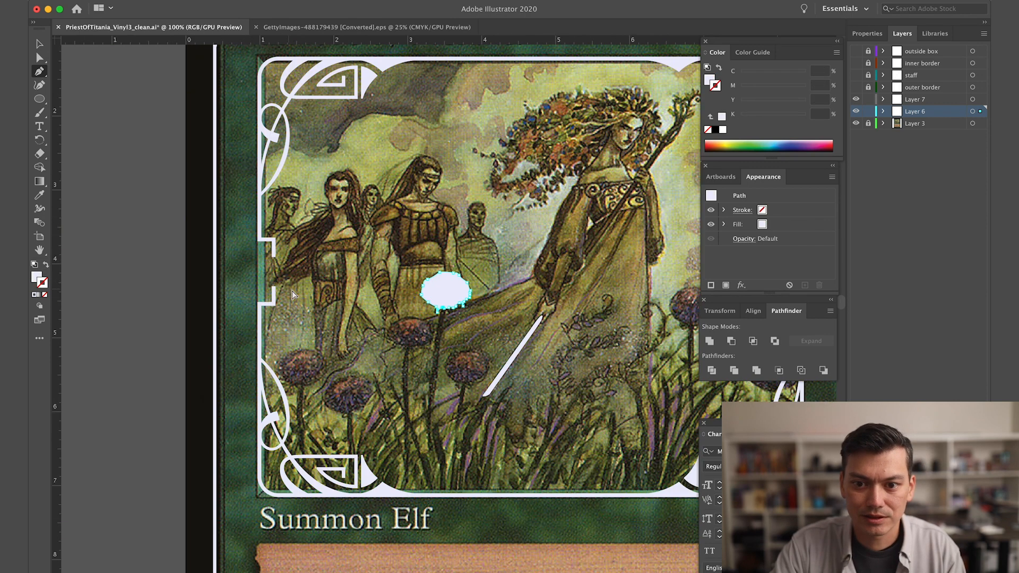
pyautogui.press('super+minus')
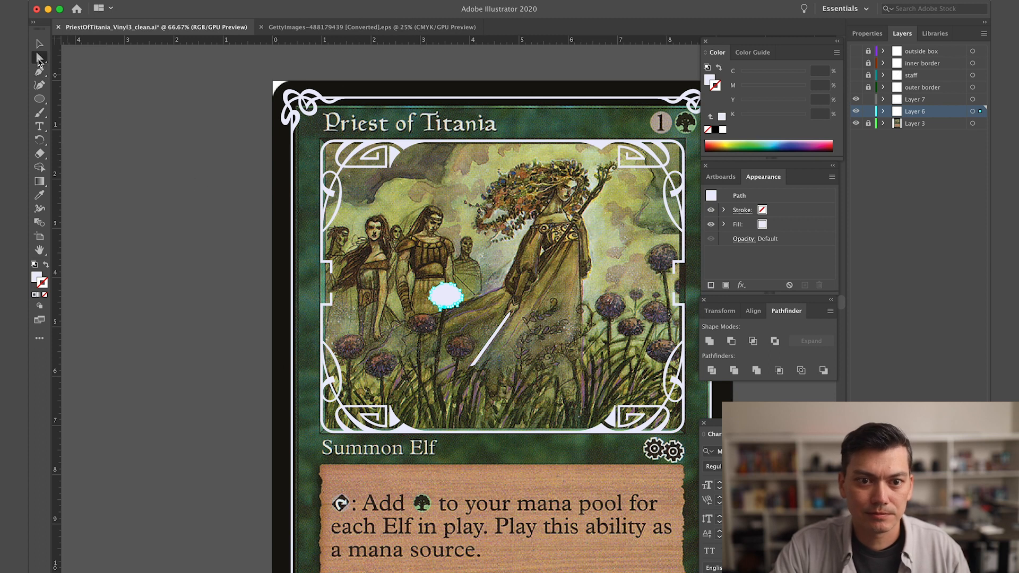
pyautogui.press('v')
pyautogui.click(223, 190)
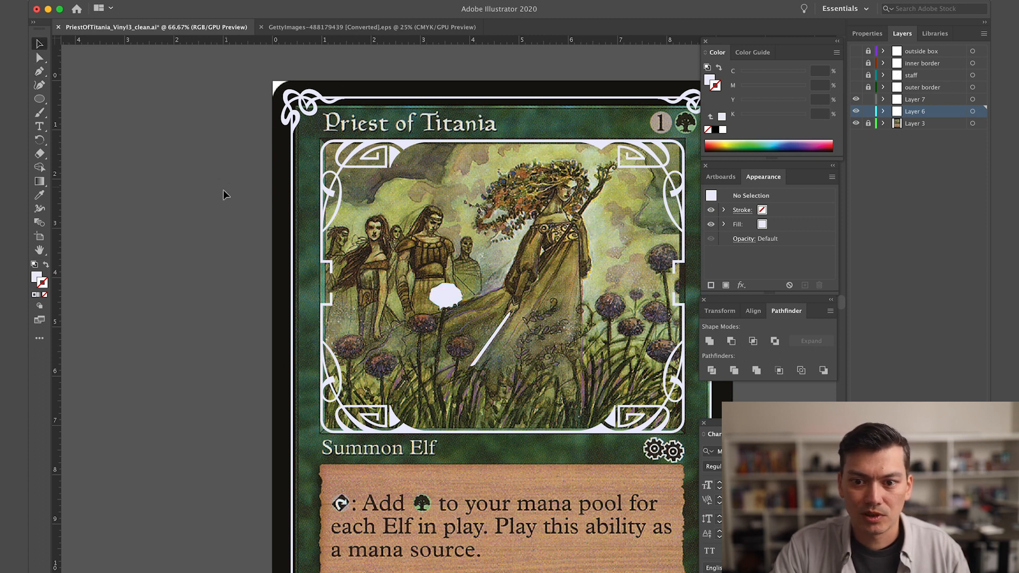
# Trace the flower's tapered stem from the grass up to the flower head and back as a closed filled shape, and deselect it
pyautogui.click(40, 70)
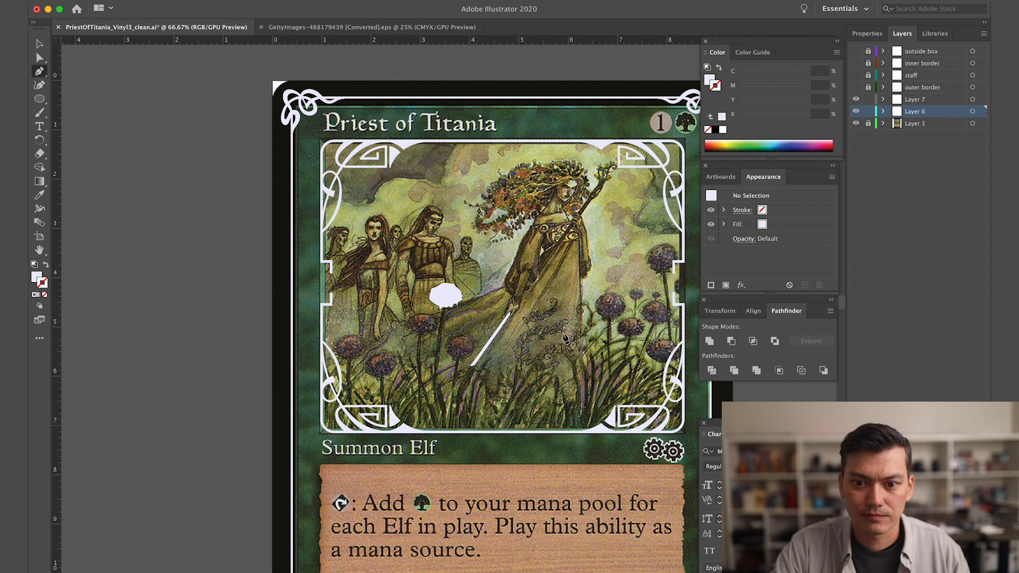
pyautogui.click(436, 378)
pyautogui.click(448, 311)
pyautogui.moveTo(447, 301); pyautogui.dragTo(449, 300)
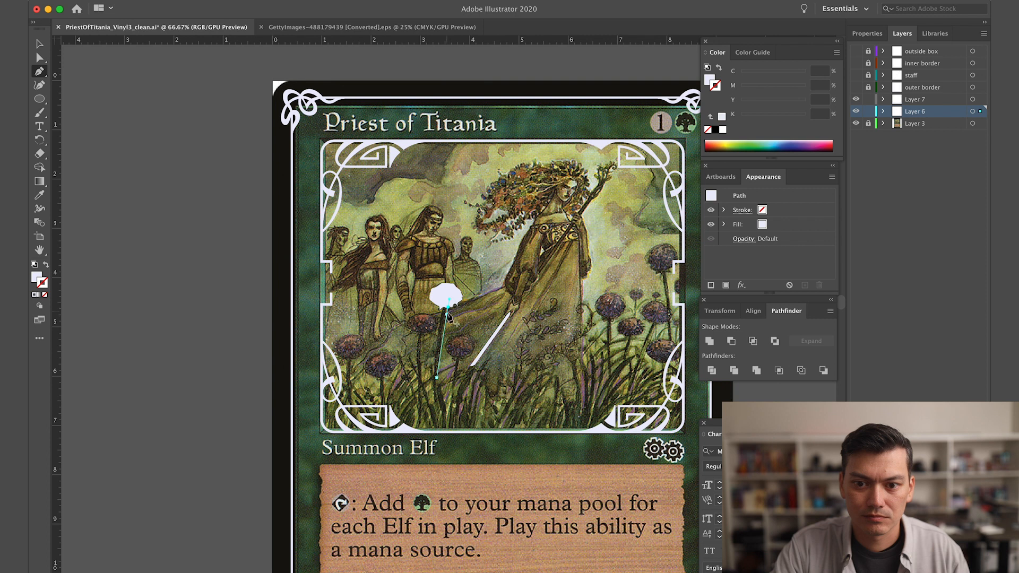
pyautogui.click(441, 318)
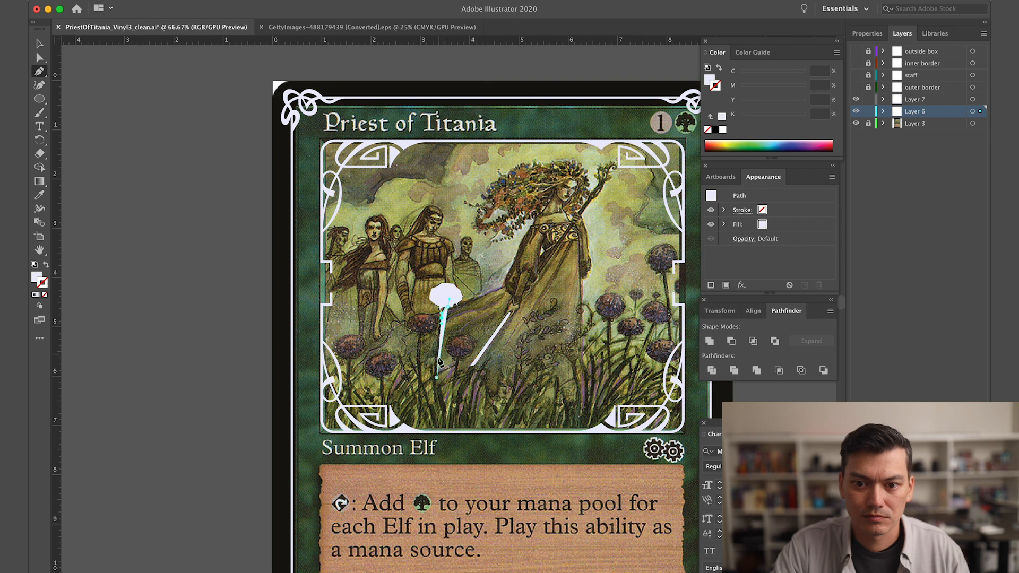
pyautogui.click(436, 378)
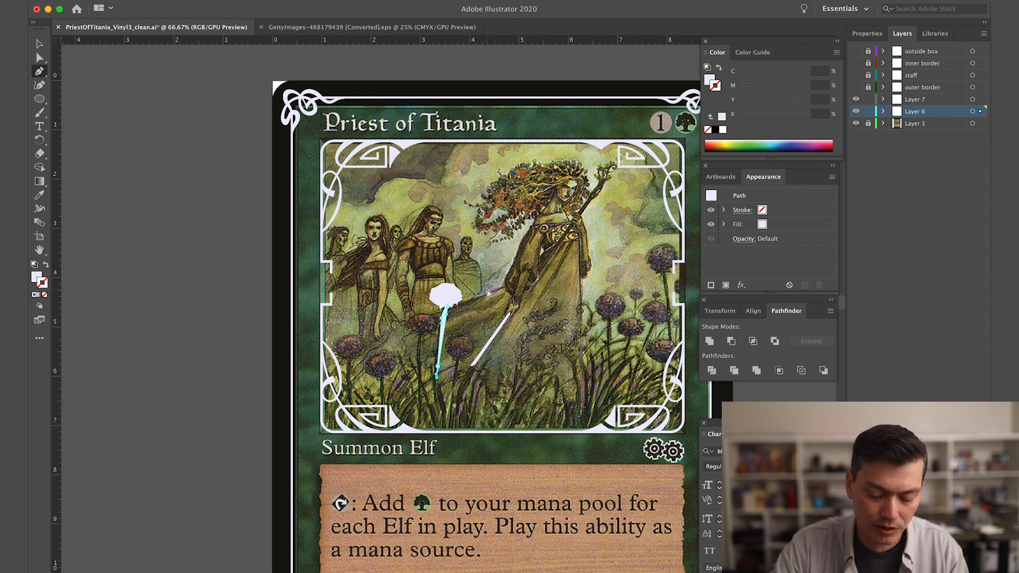
pyautogui.press('super+equal')
pyautogui.press('super+equal')
pyautogui.press('super+equal')
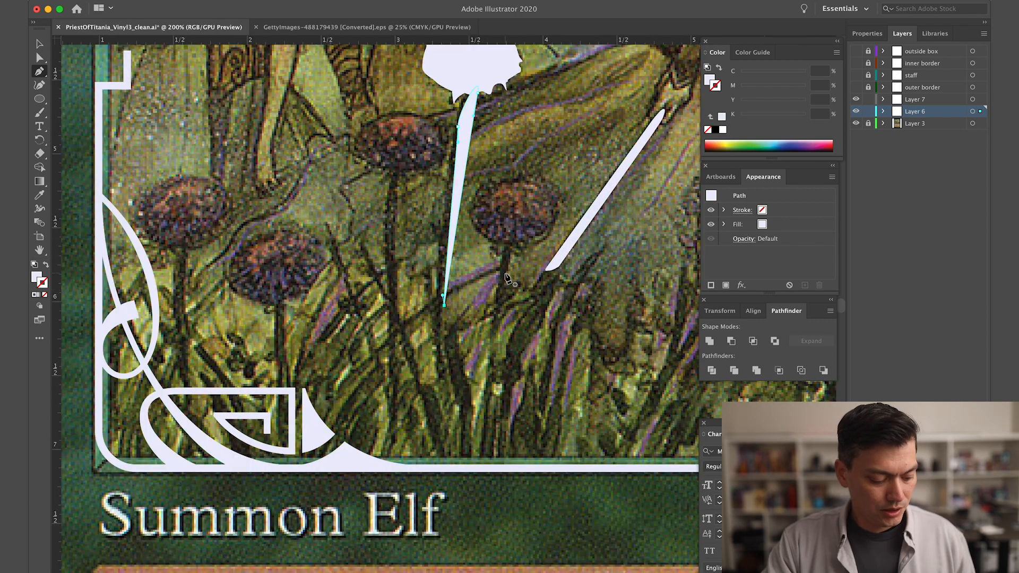
pyautogui.press('a')
pyautogui.click(522, 234)
# With the Pen tool, trace the left edge of the staff's upper section from the priestess's raised hand to the first branch
pyautogui.press('super+minus')
pyautogui.press('super+minus')
pyautogui.press('super+minus')
pyautogui.press('super+minus')
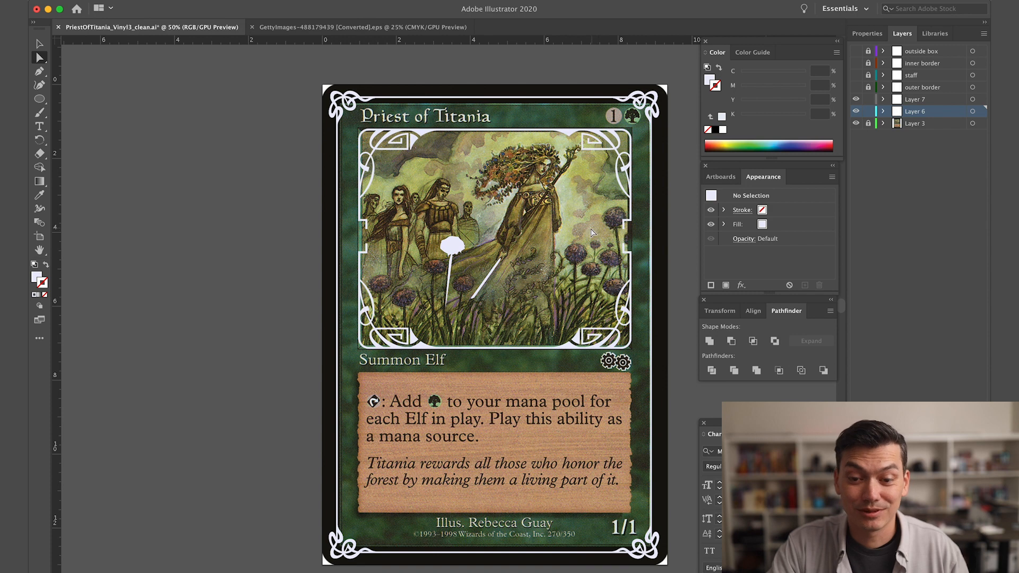
pyautogui.press('space')
pyautogui.moveTo(563, 231); pyautogui.dragTo(493, 293)
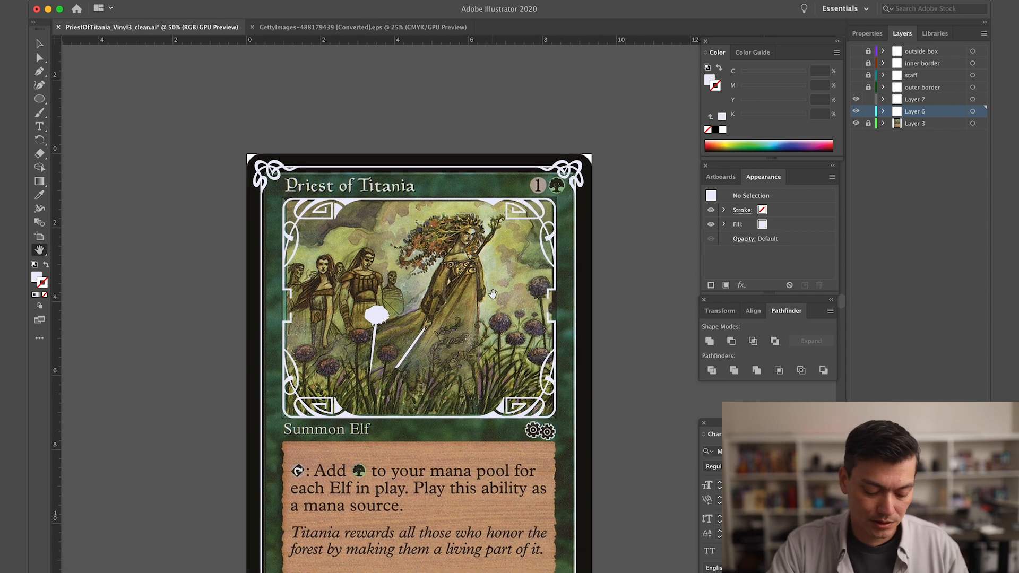
pyautogui.press('super+equal')
pyautogui.press('super+equal')
pyautogui.press('super+equal')
pyautogui.press('super+equal')
pyautogui.moveTo(611, 158); pyautogui.dragTo(331, 434)
pyautogui.press('super+equal')
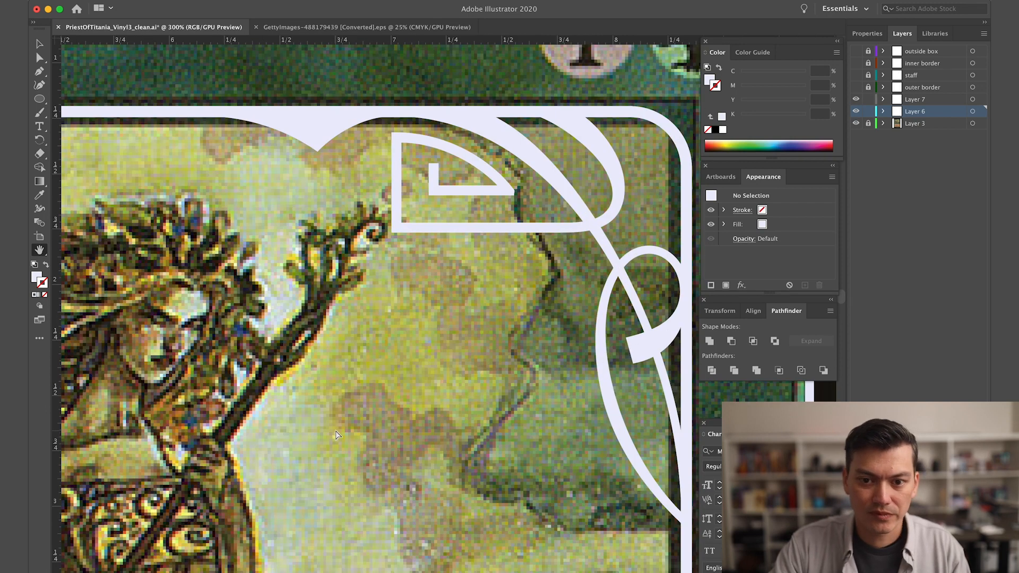
pyautogui.press('p')
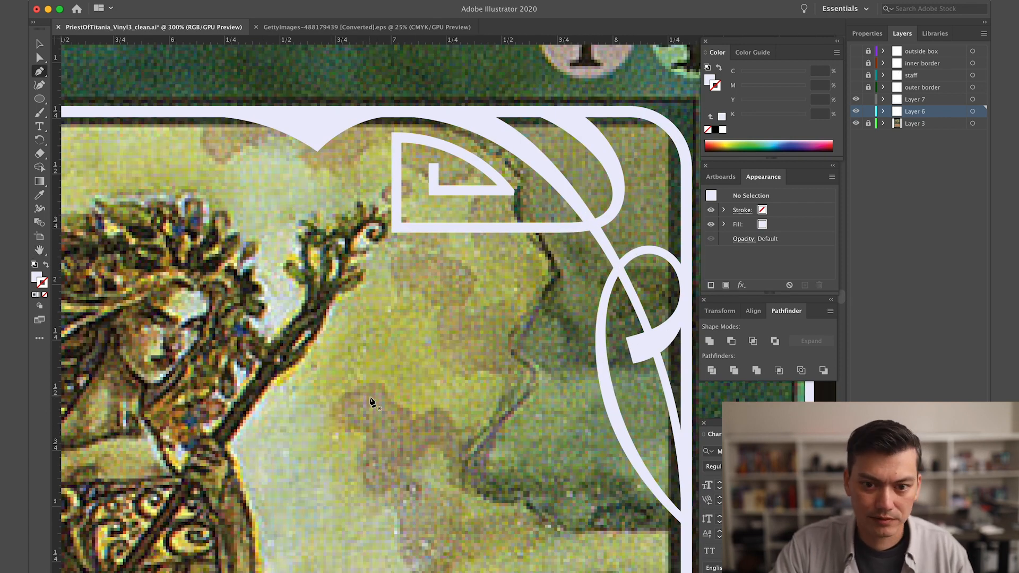
pyautogui.click(213, 434)
pyautogui.click(262, 368)
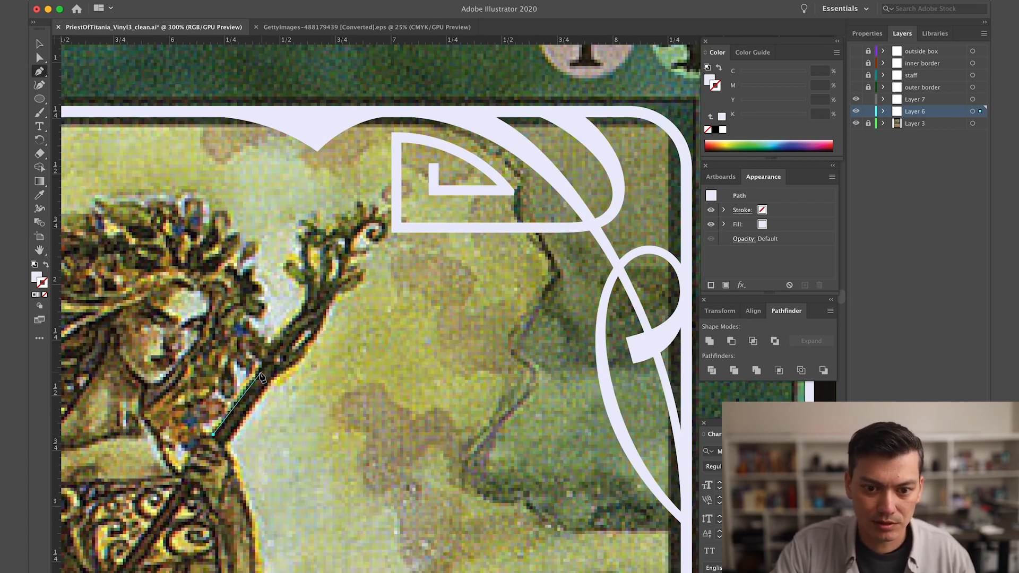
pyautogui.click(263, 362)
pyautogui.moveTo(280, 331); pyautogui.dragTo(287, 323)
pyautogui.moveTo(302, 308); pyautogui.dragTo(303, 281)
pyautogui.moveTo(285, 265); pyautogui.dragTo(286, 262)
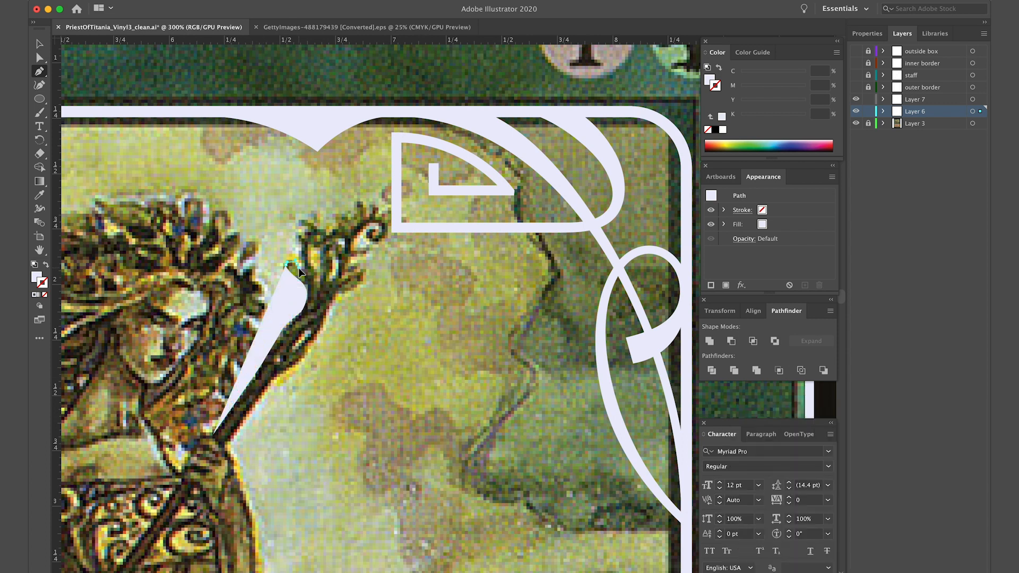
# Swap the fill to a stroke and trace around the staff's branching tip, including the curl and the twigs on its right side
pyautogui.hotkey('shift', 'x')
pyautogui.press('super+equal')
pyautogui.moveTo(446, 312); pyautogui.dragTo(449, 325)
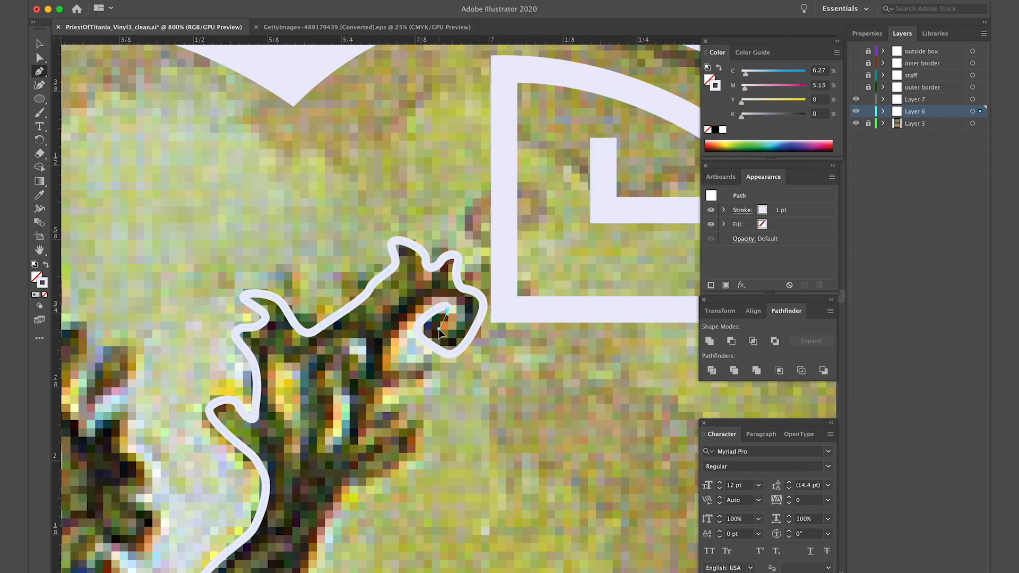
pyautogui.moveTo(445, 294); pyautogui.dragTo(425, 298)
pyautogui.moveTo(379, 353); pyautogui.dragTo(383, 374)
pyautogui.moveTo(395, 417); pyautogui.dragTo(414, 418)
pyautogui.moveTo(409, 463); pyautogui.dragTo(334, 499)
# Trace back down the staff's right edge to the raised hand, close the upper section's shape and restore its solid fill
pyautogui.press('super+minus')
pyautogui.press('super+minus')
pyautogui.moveTo(396, 380); pyautogui.dragTo(383, 389)
pyautogui.click(307, 482)
pyautogui.hotkey('shift', 'x')
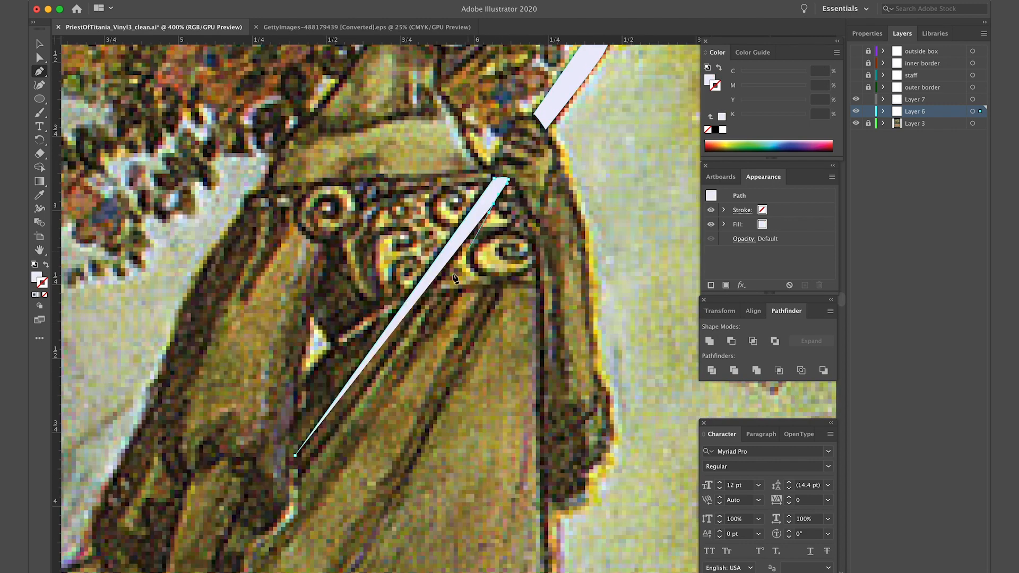
# Finish the filled middle section of the staff between the priestess's two hands and deselect it
pyautogui.press('super+1')
pyautogui.press('super+minus')
pyautogui.press('space')
pyautogui.moveTo(482, 402); pyautogui.dragTo(507, 265)
pyautogui.press('super+minus')
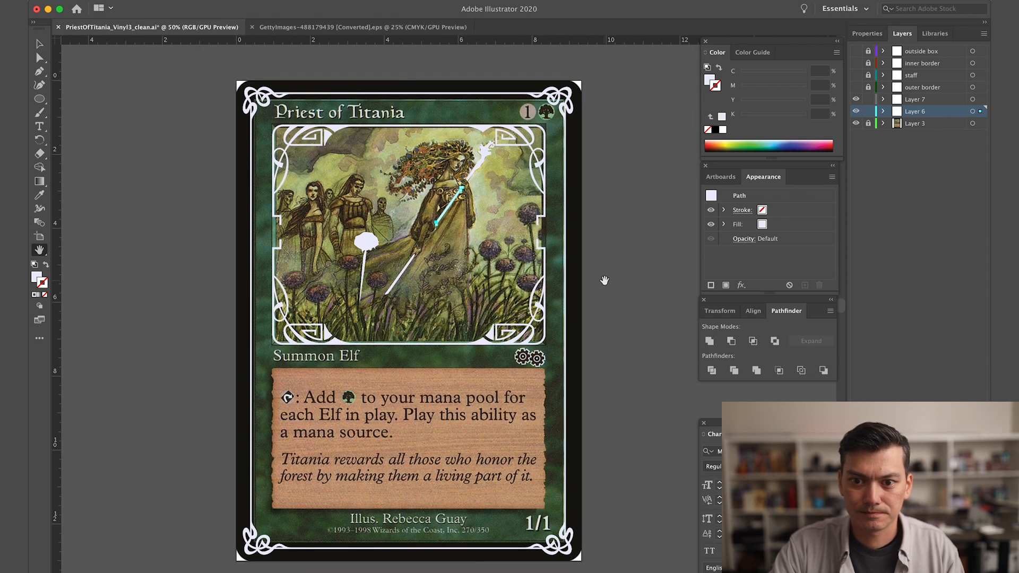
pyautogui.click(176, 131)
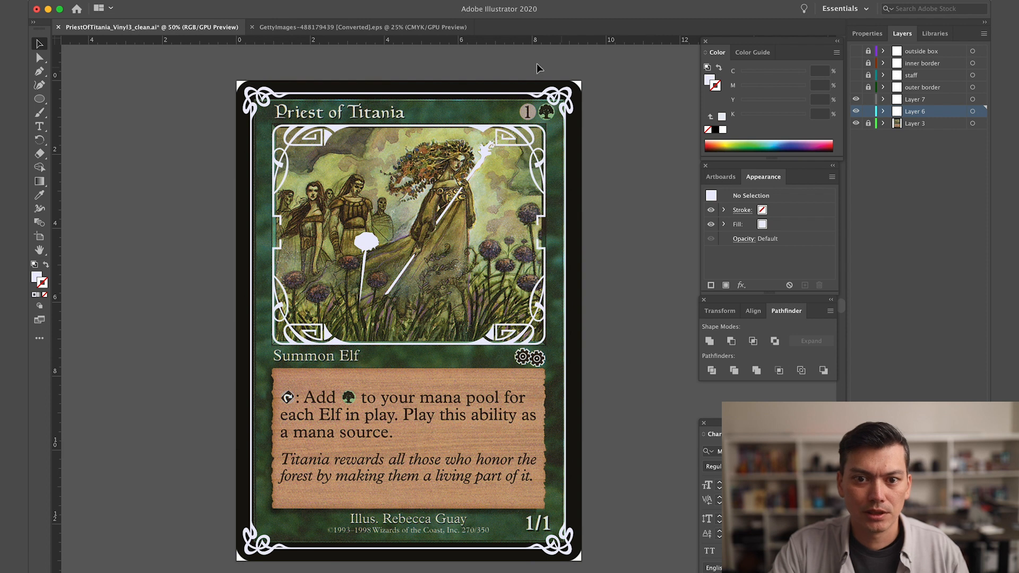
# Hide the card image on Layer 3, leaving the traced vector shapes displayed
pyautogui.click(856, 123)
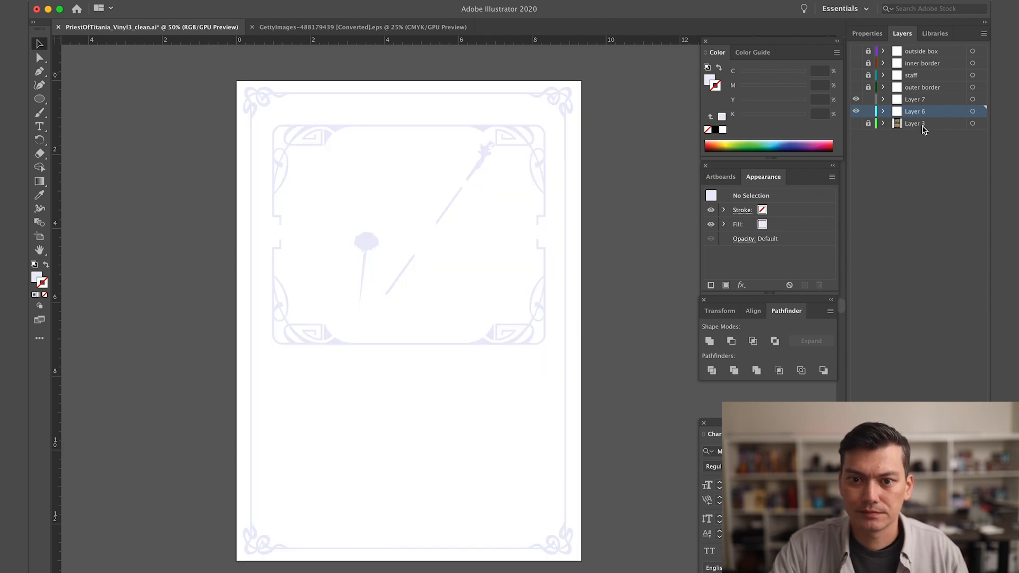
# Choose AutoCAD Interchange File (dxf) as the format for exporting the artwork and cancel the export
pyautogui.click(128, 2)
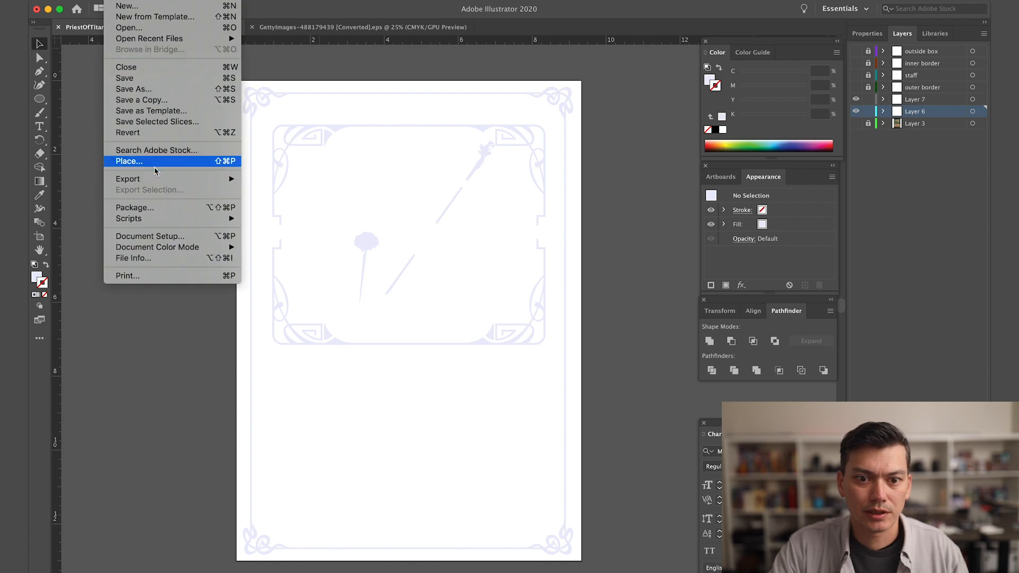
pyautogui.moveTo(163, 184)
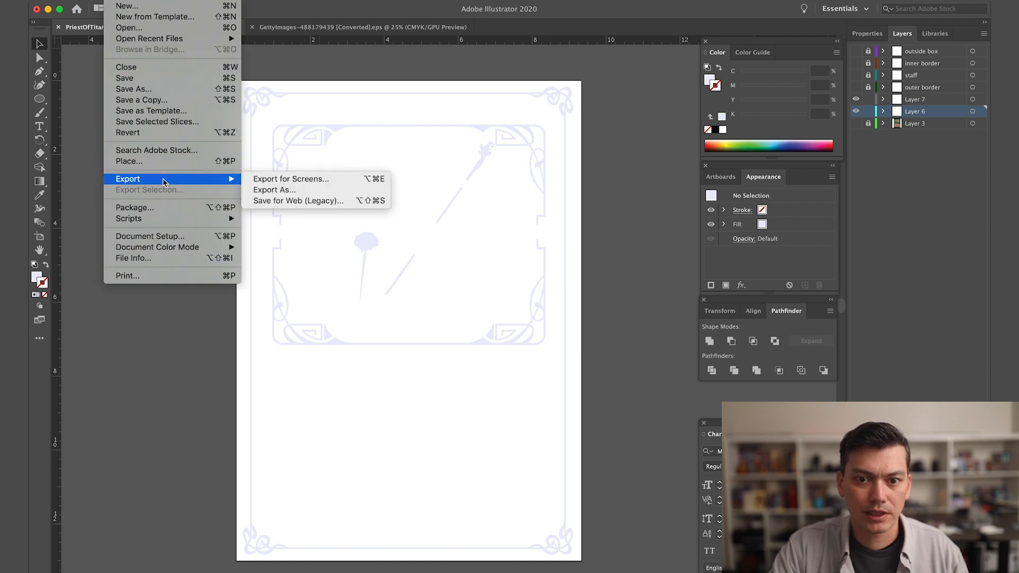
pyautogui.click(291, 192)
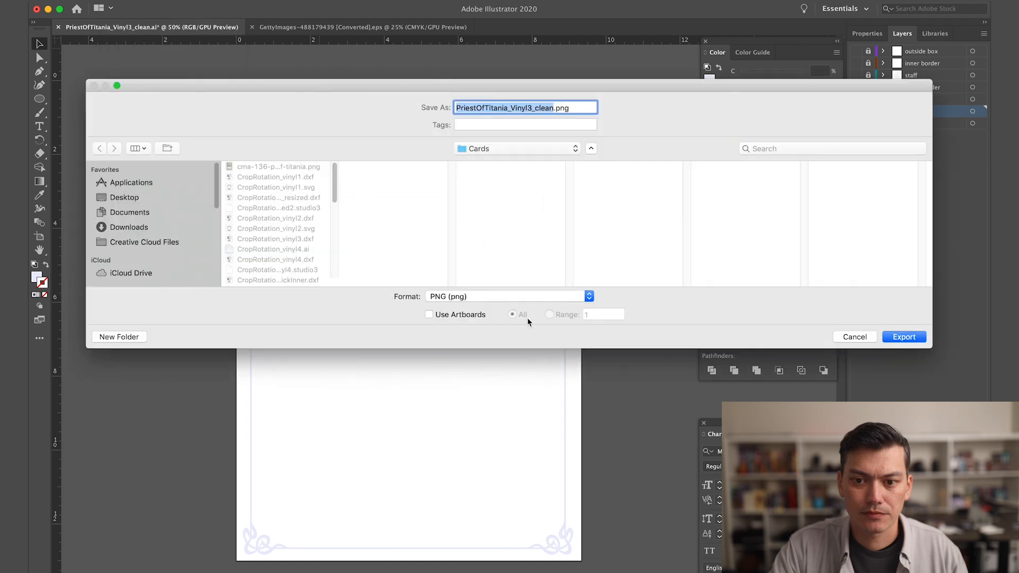
pyautogui.click(552, 300)
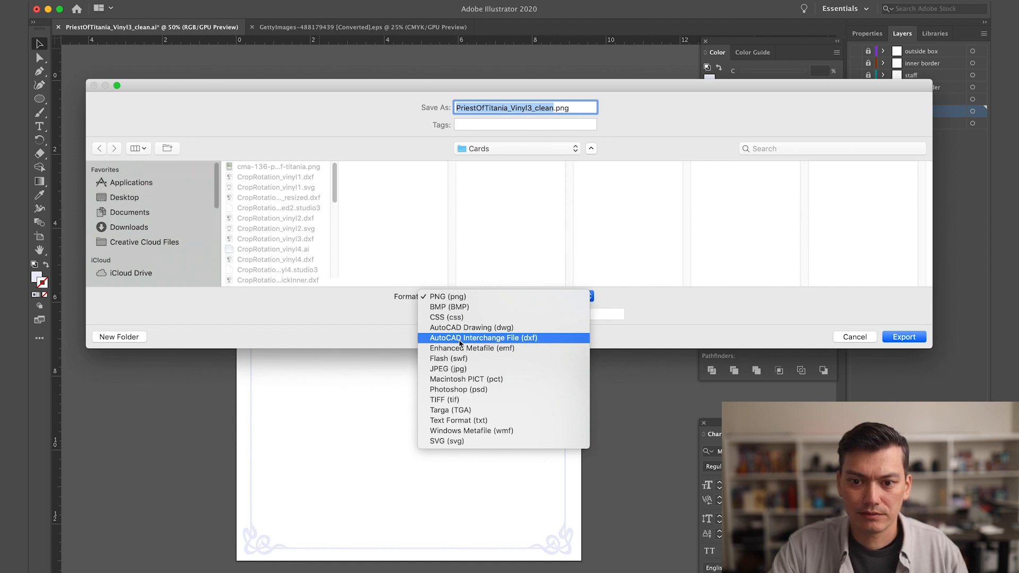
pyautogui.click(518, 339)
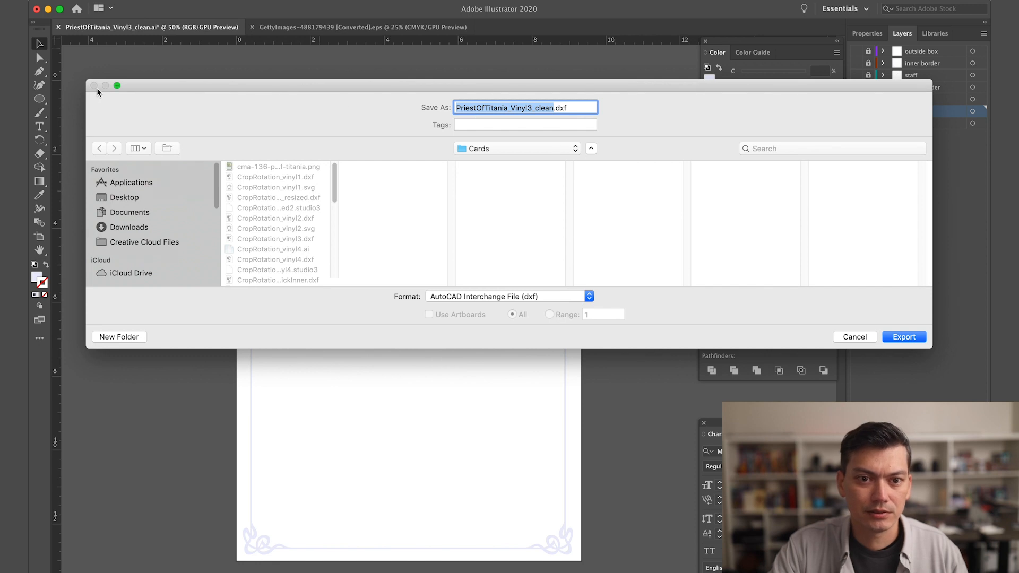
pyautogui.click(861, 341)
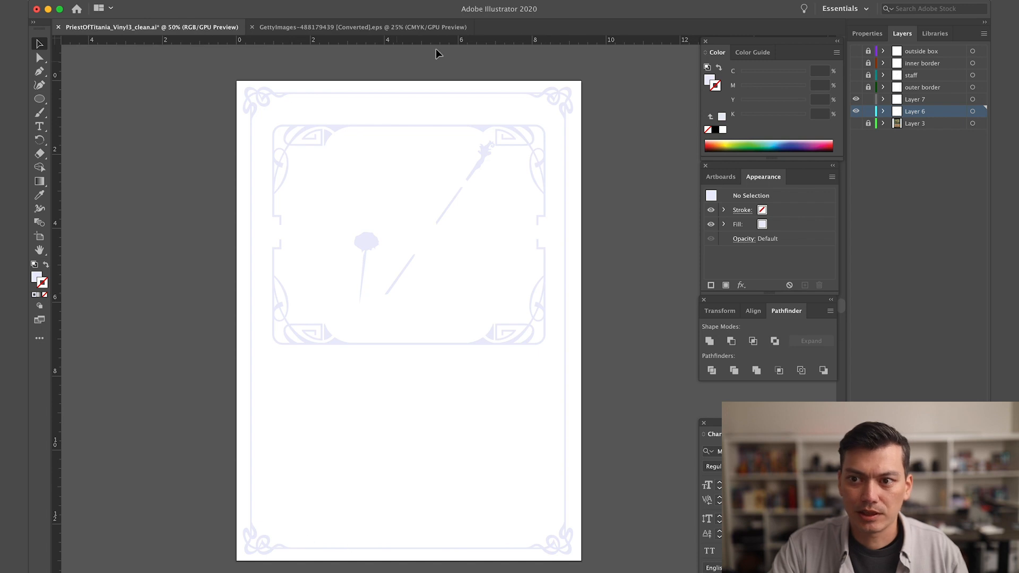
# Show the outside box layer, select its outline and the ornamental outer border in turn, and clear the selection
pyautogui.click(855, 51)
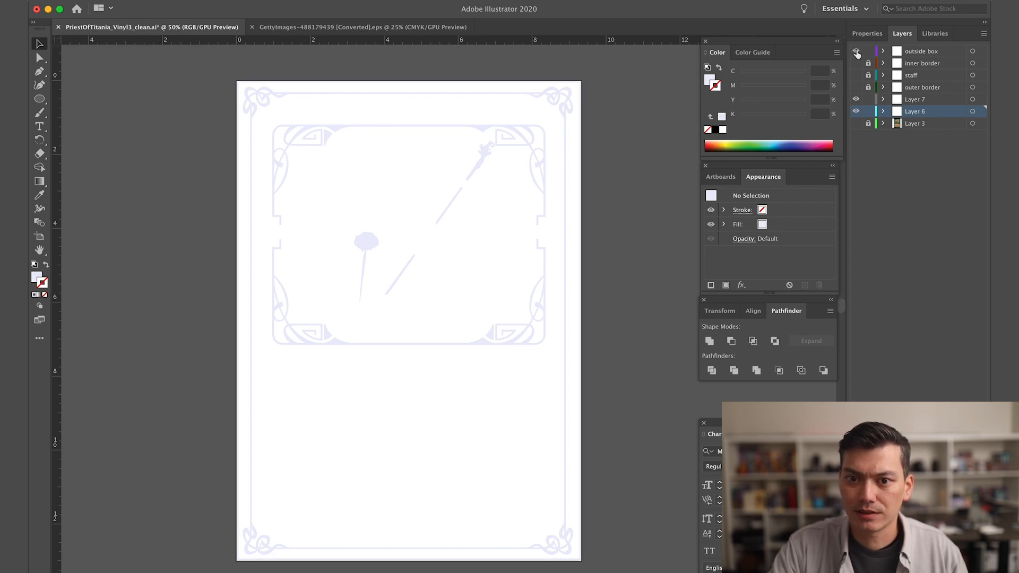
pyautogui.click(580, 102)
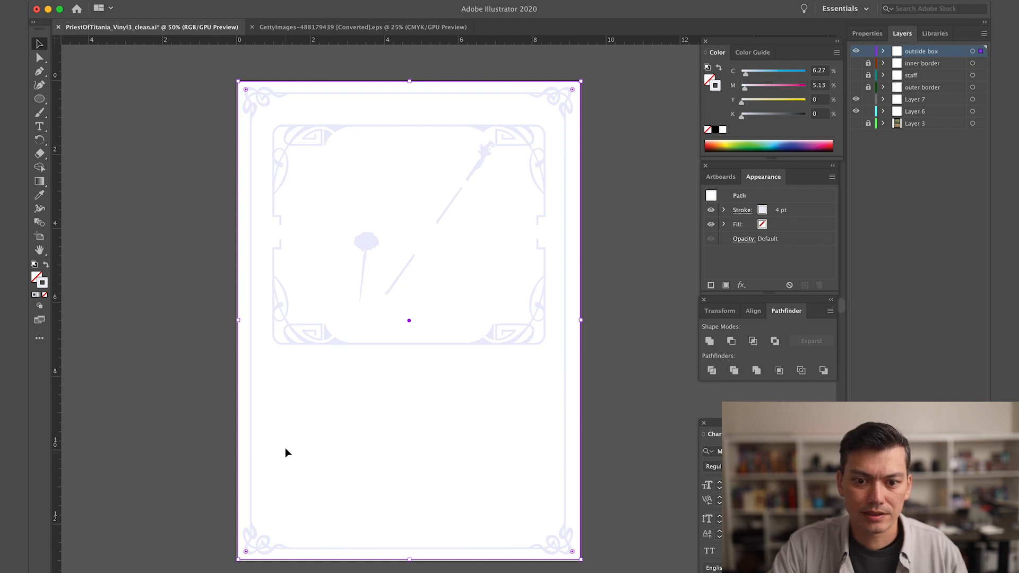
pyautogui.click(252, 422)
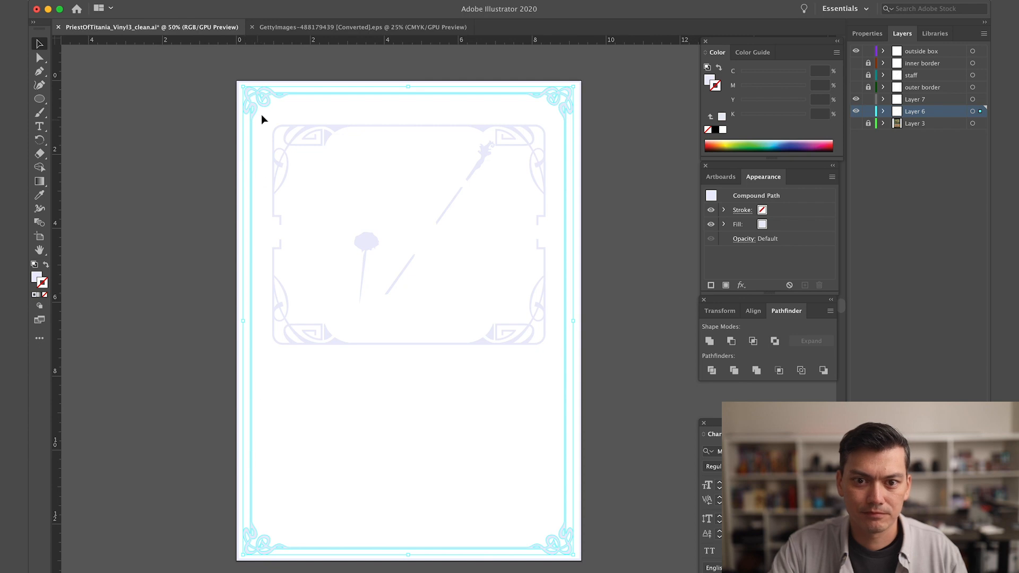
pyautogui.click(238, 105)
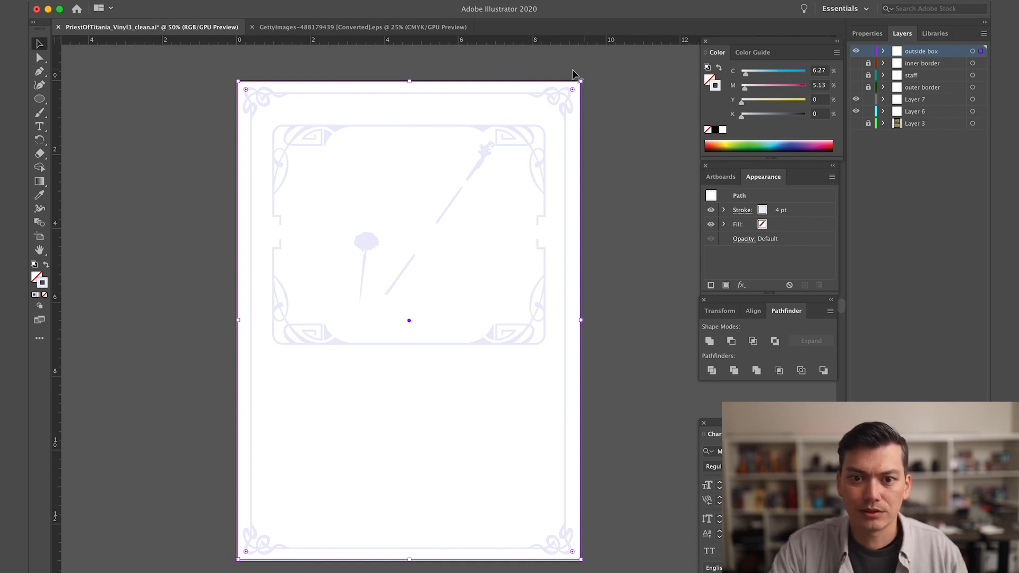
pyautogui.click(162, 139)
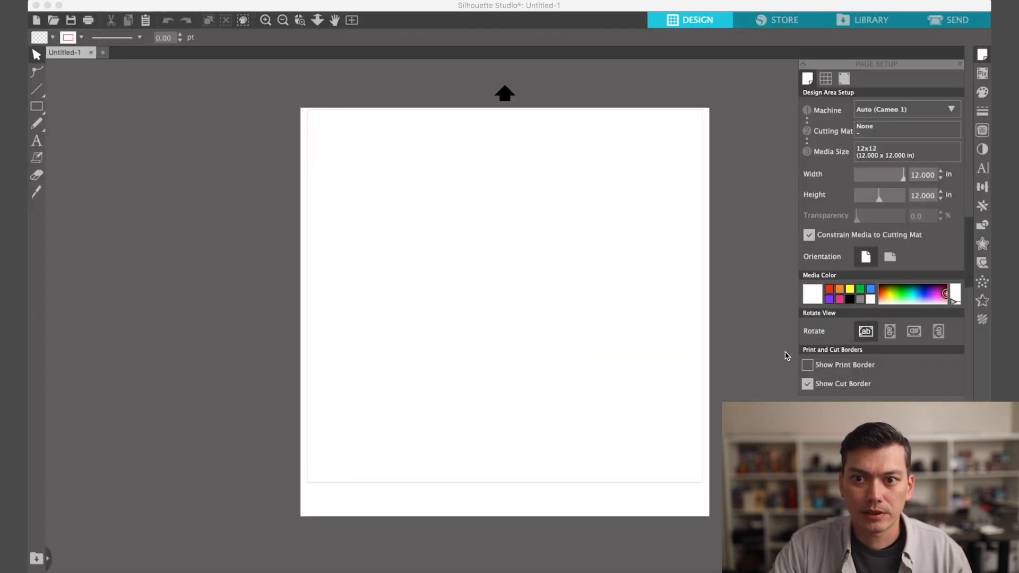
# Switch to Silhouette Studio and open the recent file PriestOfTitania_Vinyl3_clean4.dxf
pyautogui.click(142, 0)
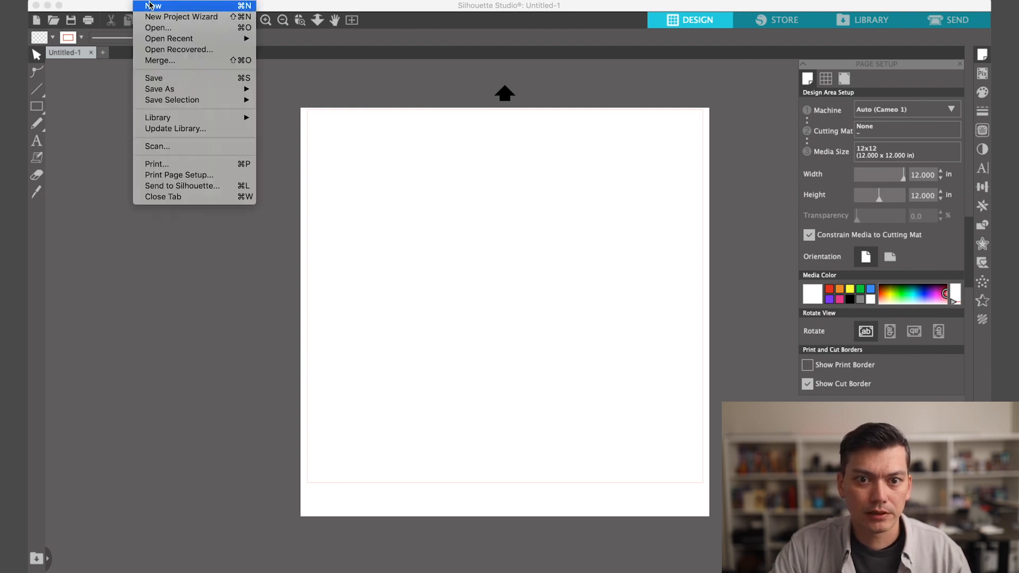
pyautogui.moveTo(175, 41)
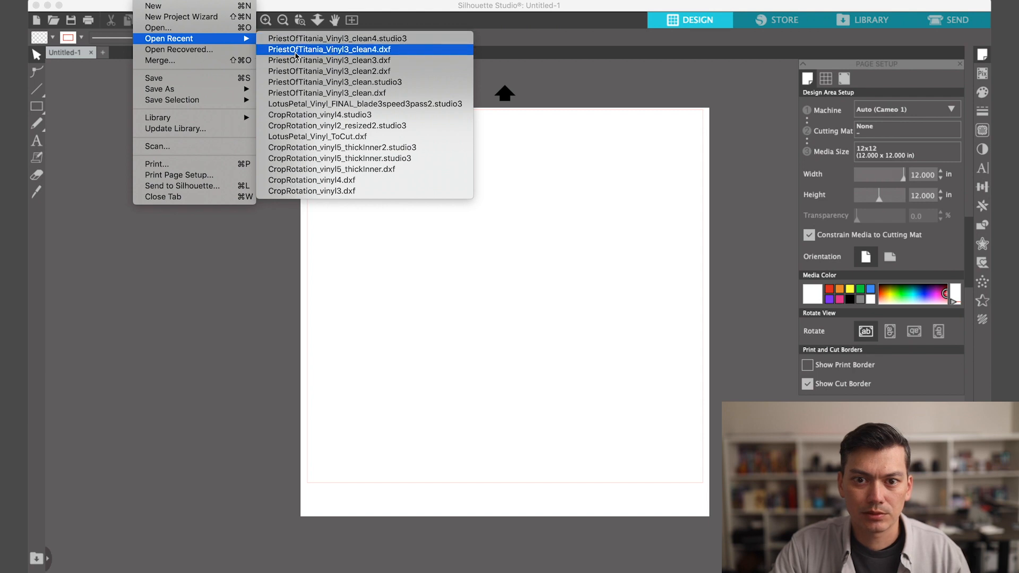
pyautogui.click(359, 53)
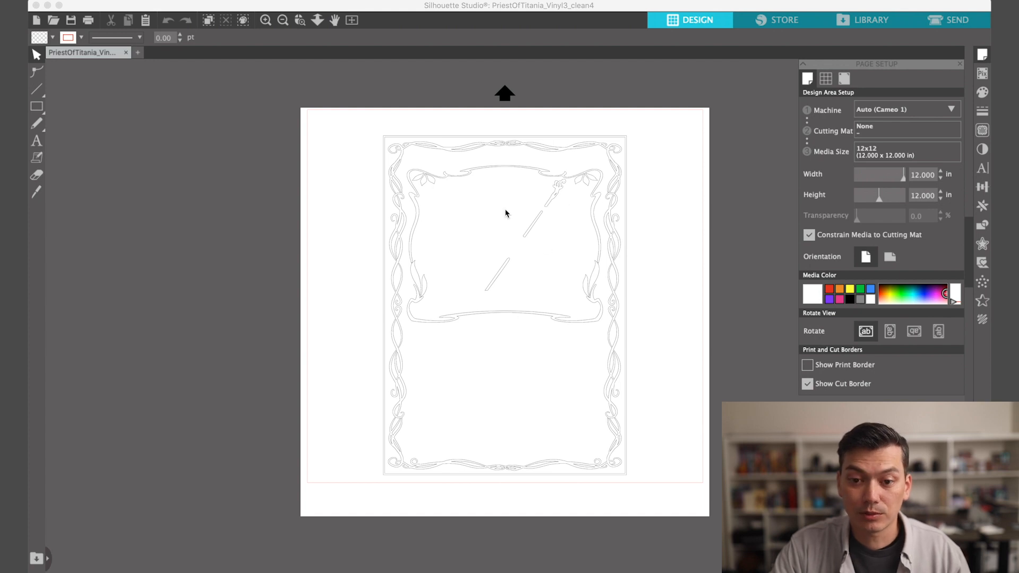
# Select all the imported card shapes and group them into one object
pyautogui.click(614, 236)
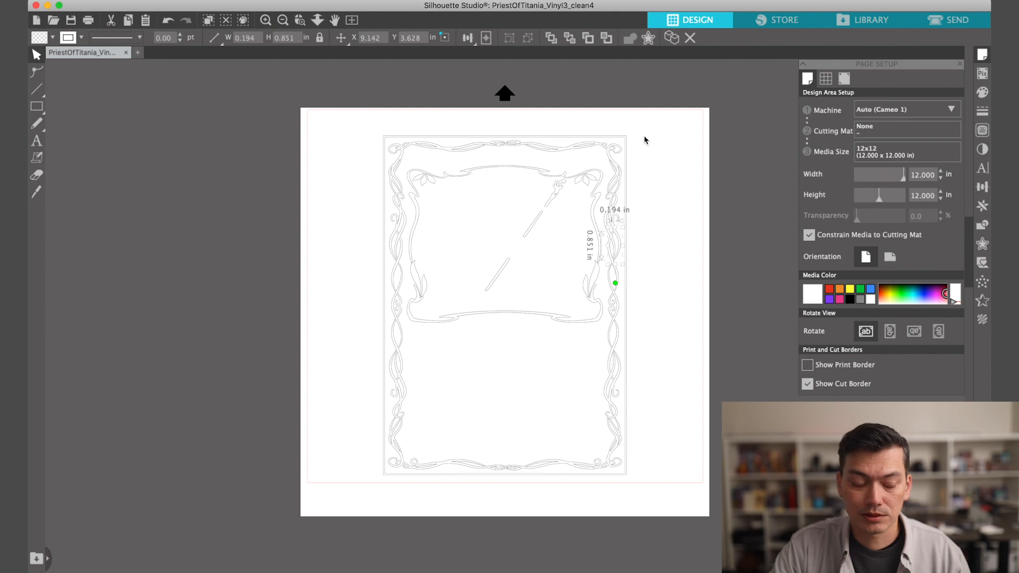
pyautogui.press('super+a')
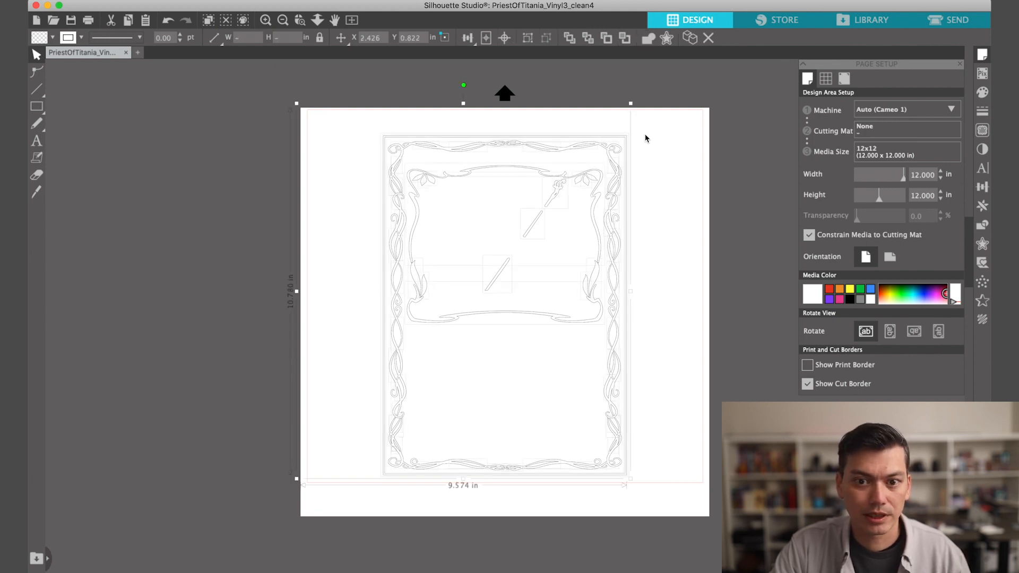
pyautogui.click(260, 1)
pyautogui.click(279, 78)
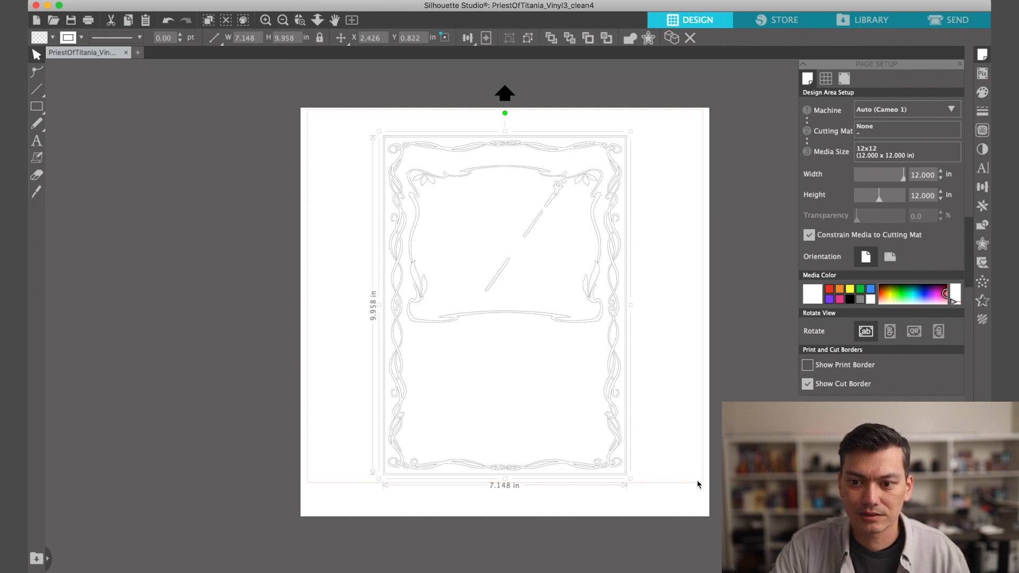
# Move the grouped card design toward the page's upper-left corner, try scaling it freehand and undo the resize
pyautogui.moveTo(618, 221); pyautogui.dragTo(550, 204)
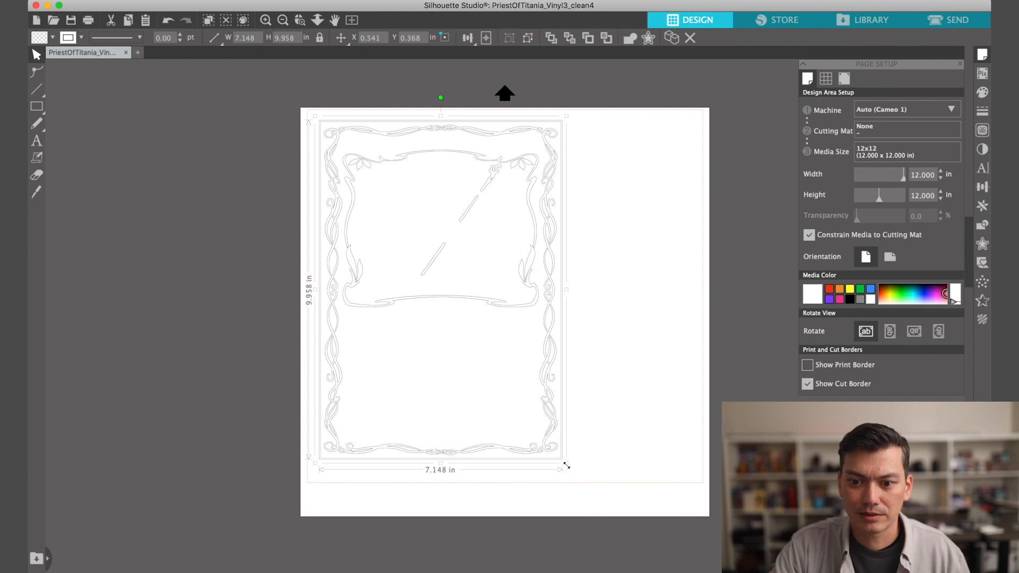
pyautogui.moveTo(566, 464); pyautogui.dragTo(568, 313)
pyautogui.press('super+z')
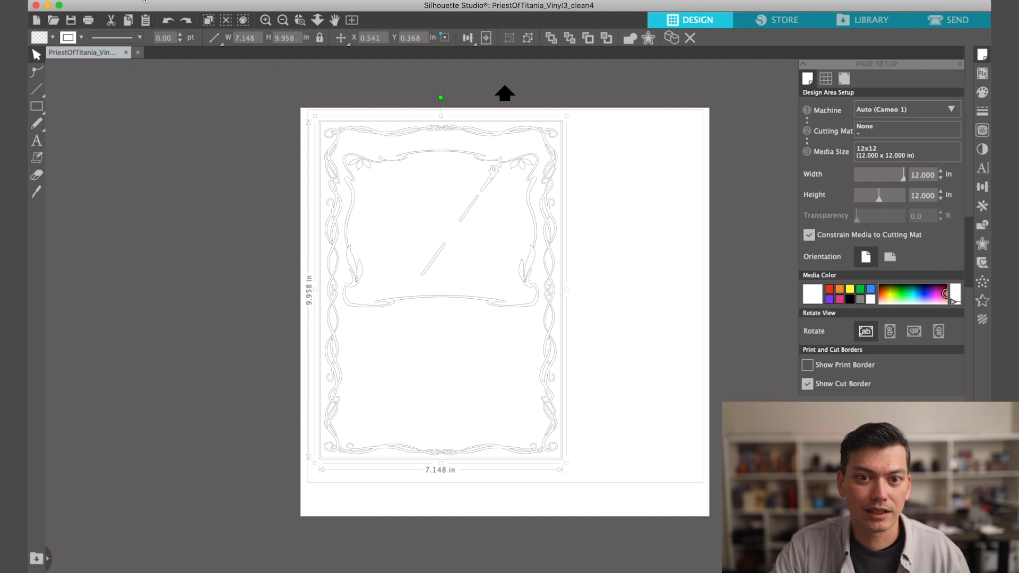
# Open the recent file PriestOfTitania_Vinyl3_clean4.studio3 and select its first card to check the dimensions
pyautogui.click(147, 0)
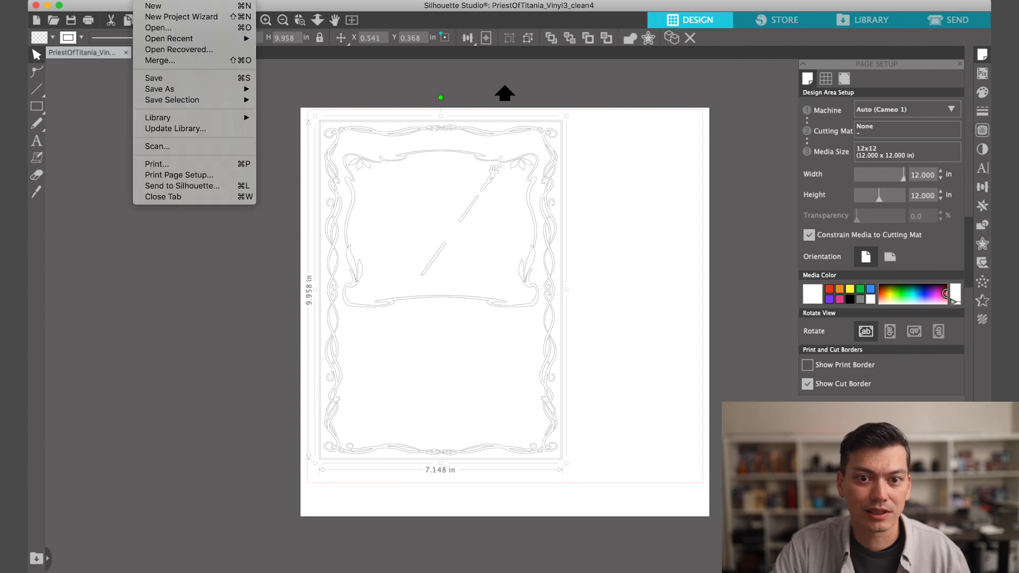
pyautogui.moveTo(163, 42)
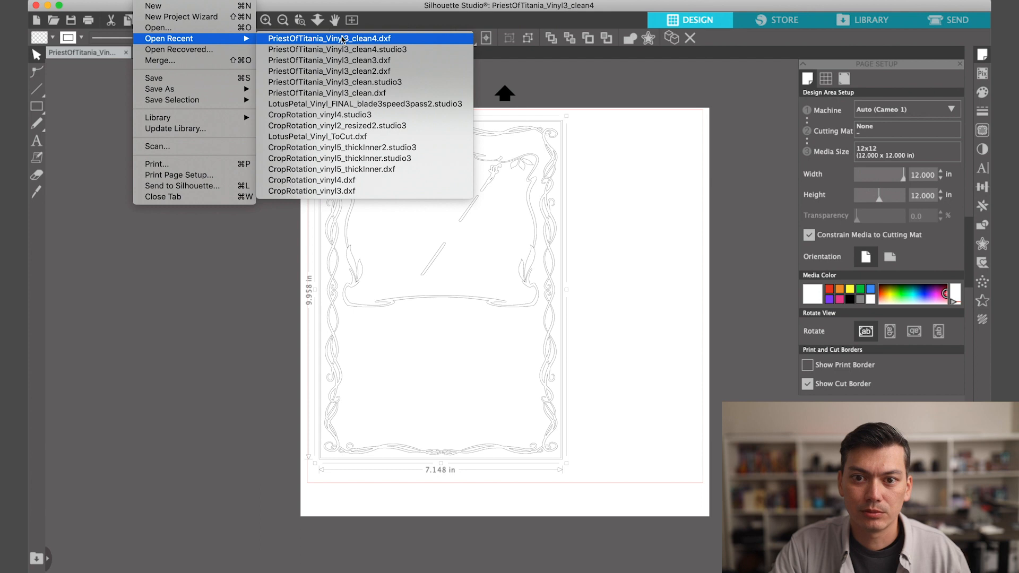
pyautogui.click(403, 50)
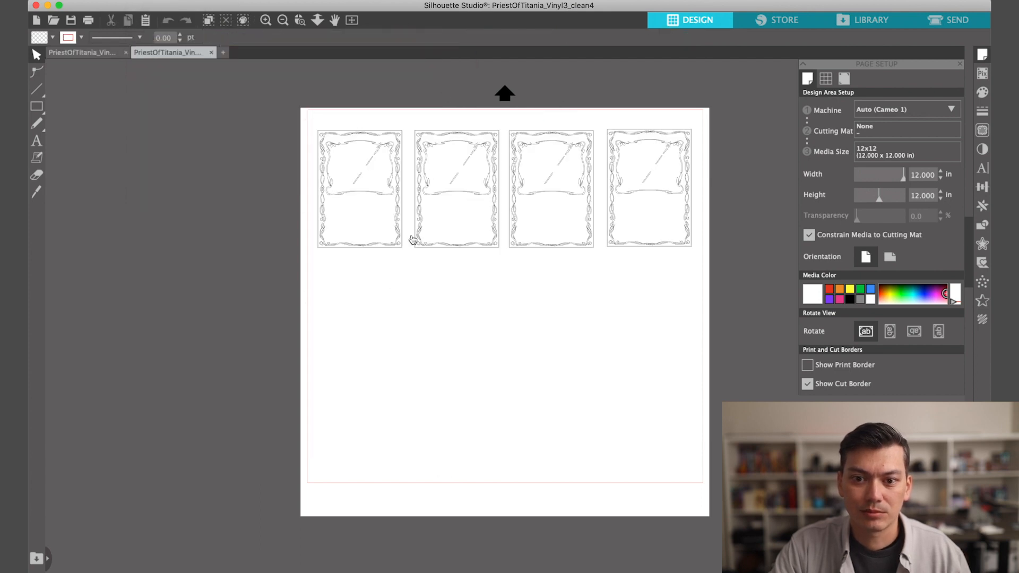
pyautogui.click(400, 216)
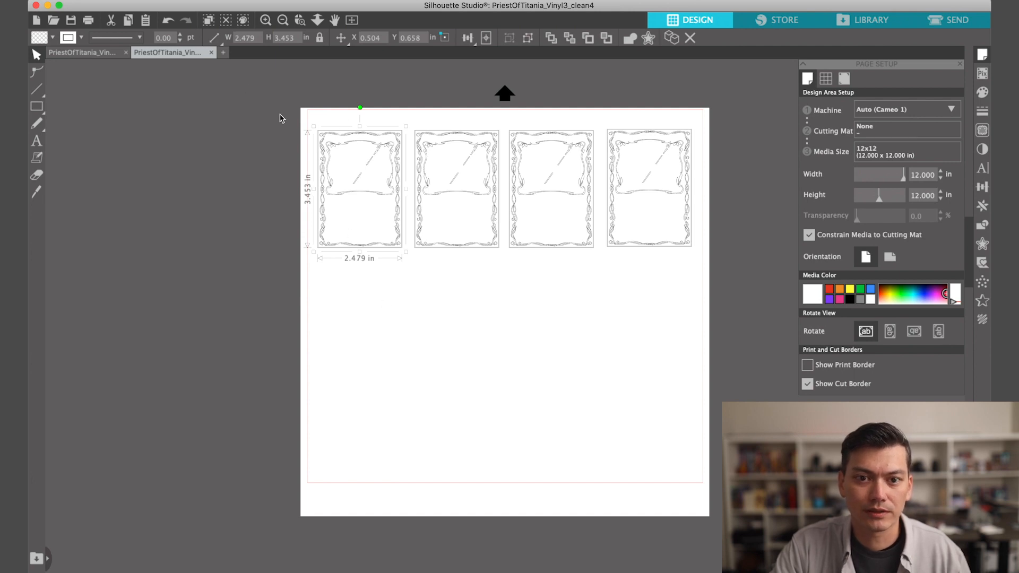
# Return to the DXF design, set the grouped card's width to 2.479 in and move it to the page's upper-left corner
pyautogui.click(81, 52)
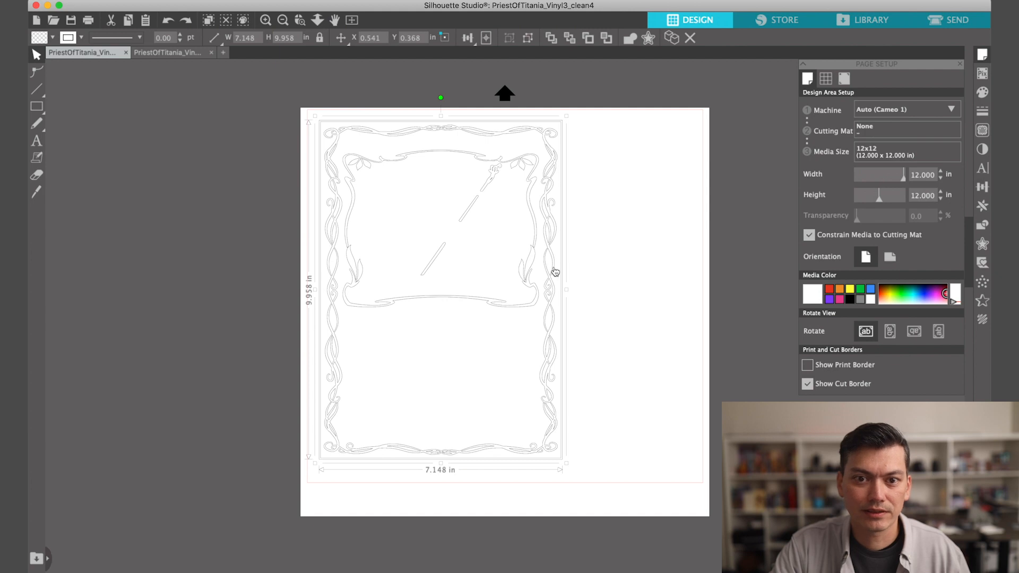
pyautogui.doubleClick(244, 37)
pyautogui.write('2.479')
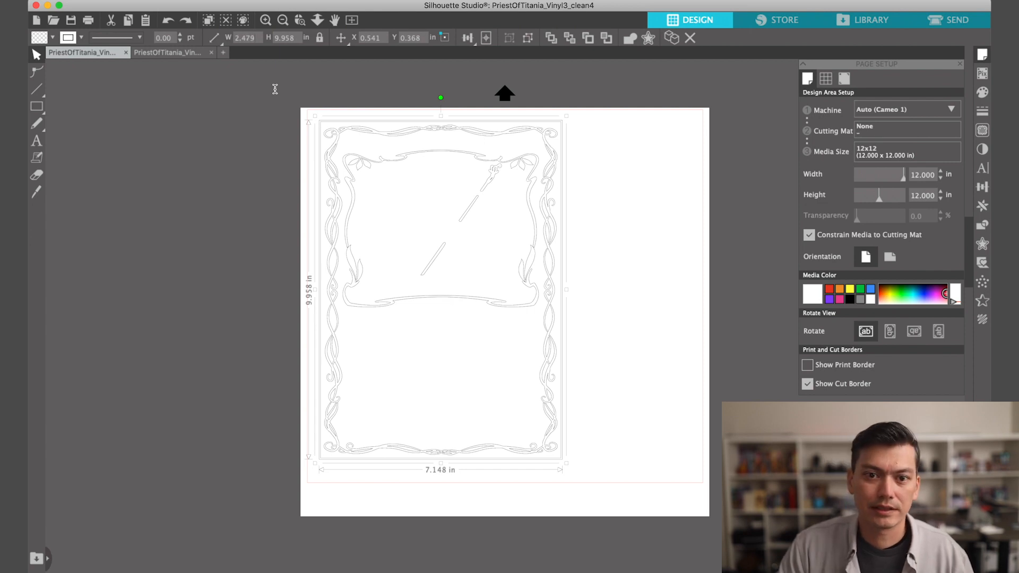
pyautogui.press('Return')
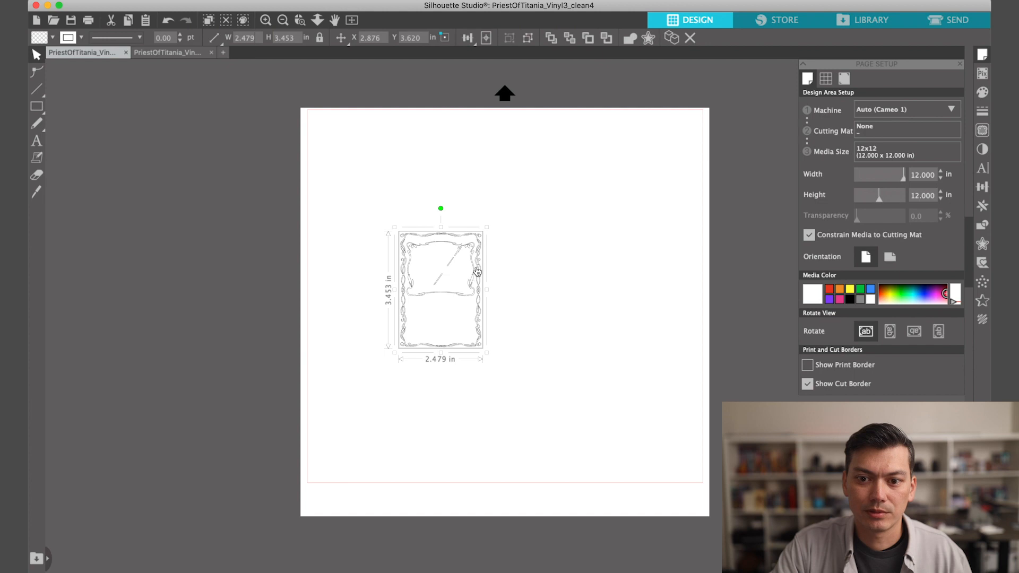
pyautogui.moveTo(476, 270); pyautogui.dragTo(391, 156)
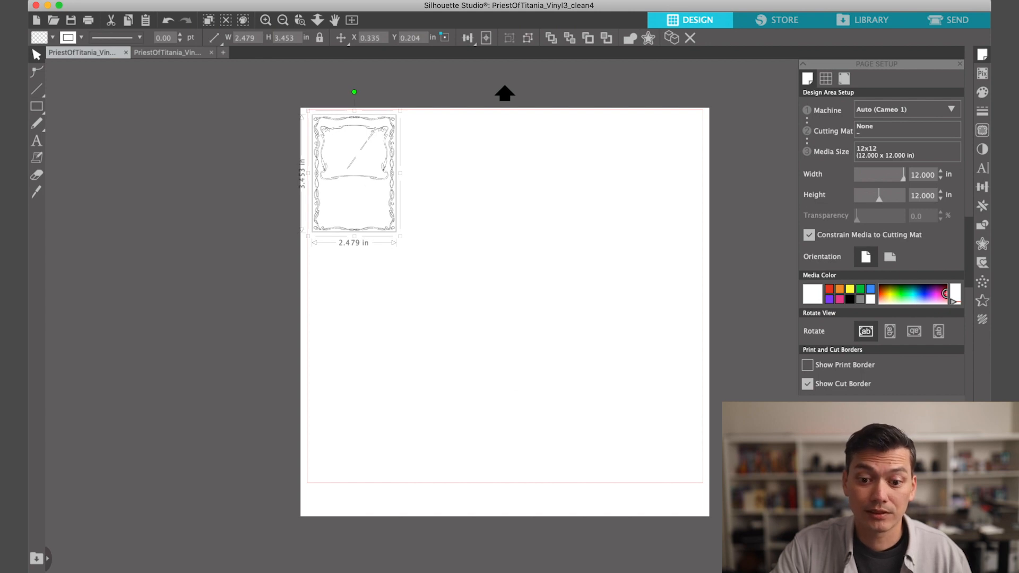
# Switch to Adobe Illustrator and examine the artboard's width and height in its options
pyautogui.moveTo(499, 560)
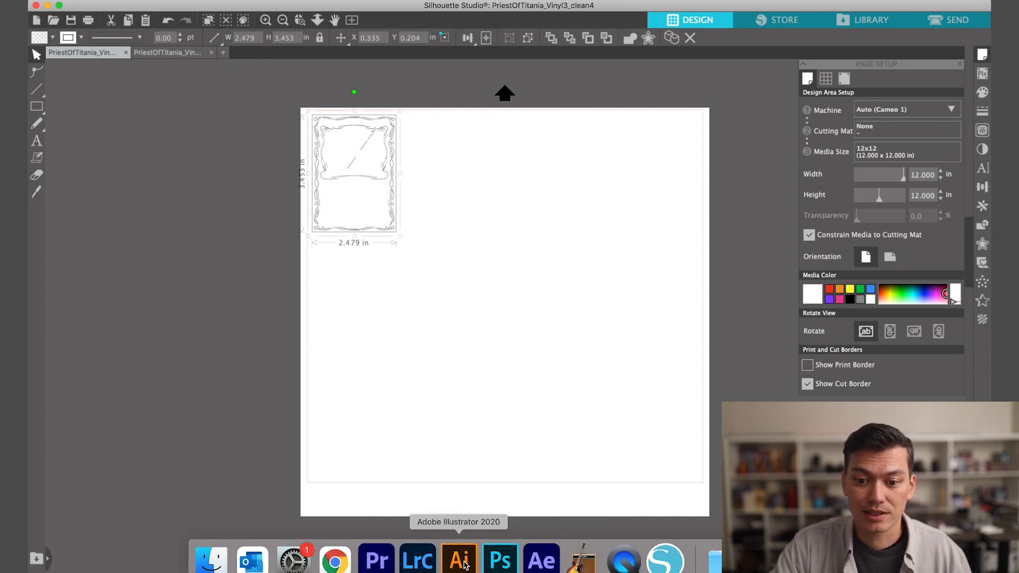
pyautogui.click(447, 560)
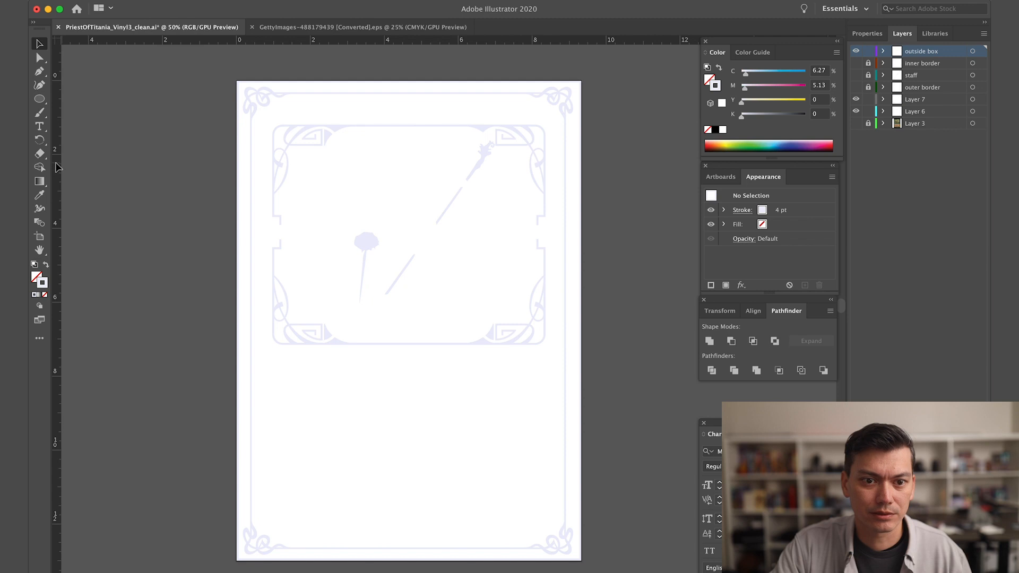
pyautogui.doubleClick(40, 237)
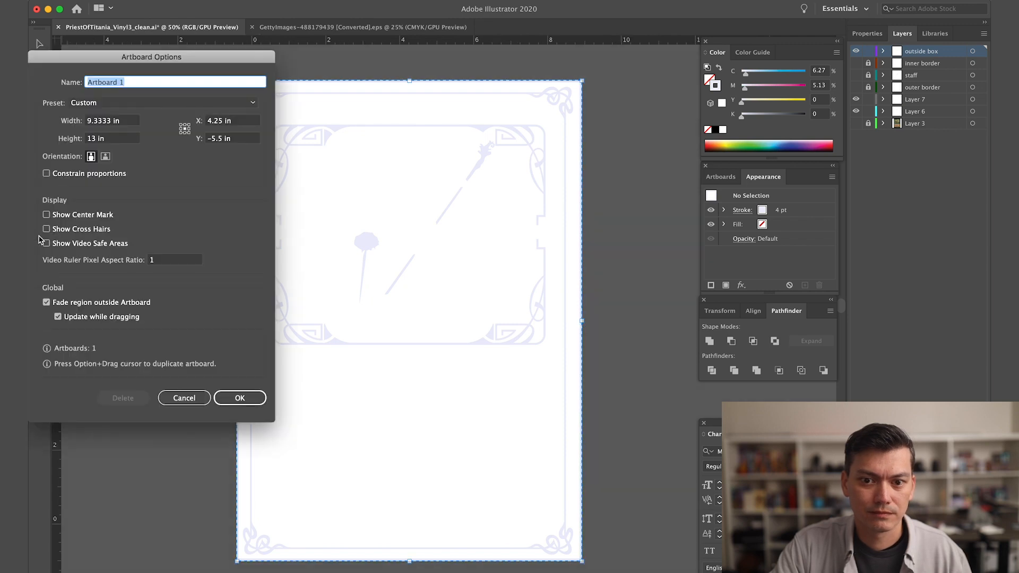
pyautogui.moveTo(71, 61); pyautogui.dragTo(172, 78)
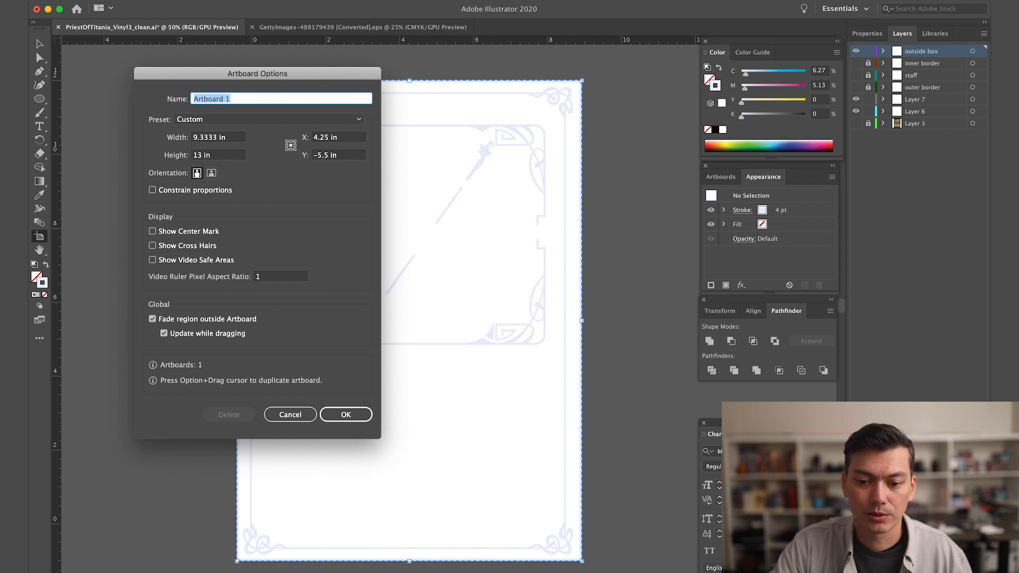
# Switch to Silhouette Studio's four-card layout and configure the Vinyl, Metallic cut with blade depth 3, force 6 and speed 3
pyautogui.click(665, 560)
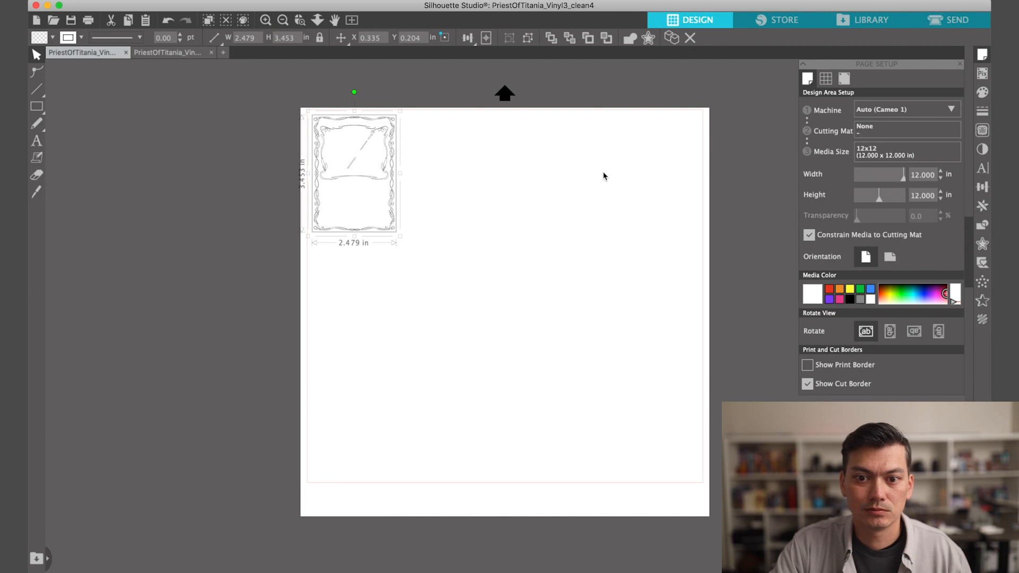
pyautogui.click(167, 52)
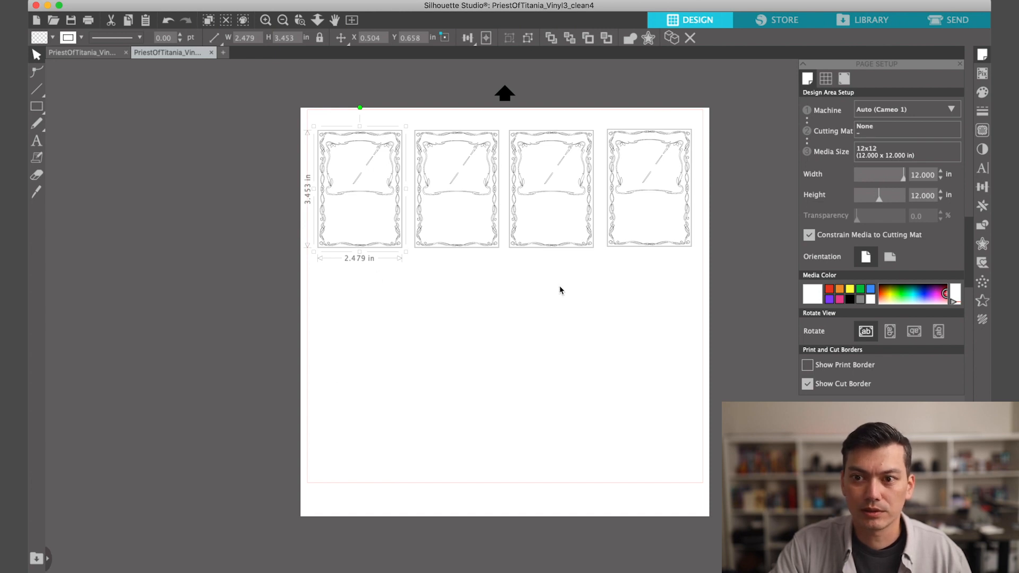
pyautogui.click(955, 21)
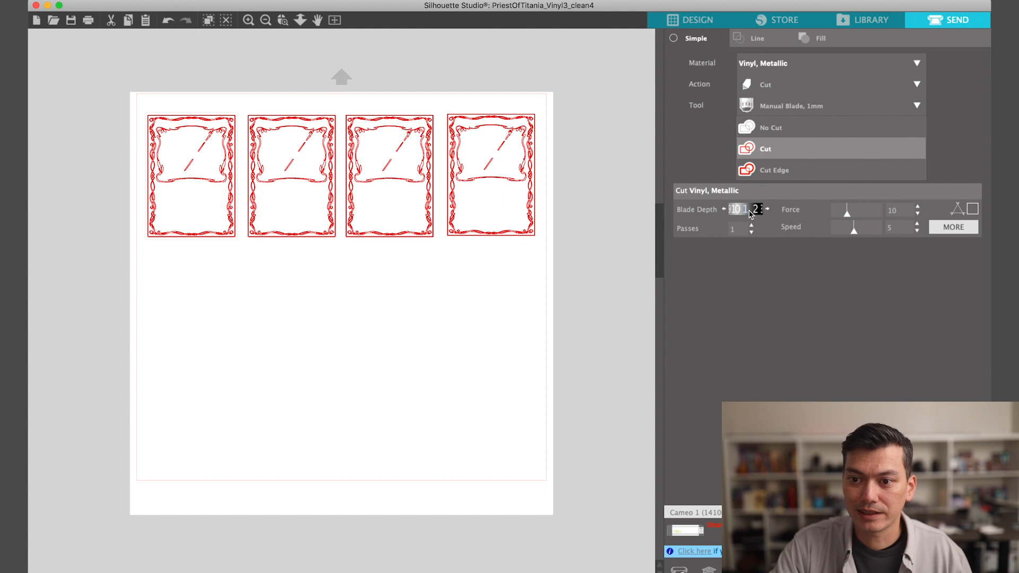
pyautogui.moveTo(740, 212); pyautogui.dragTo(736, 212)
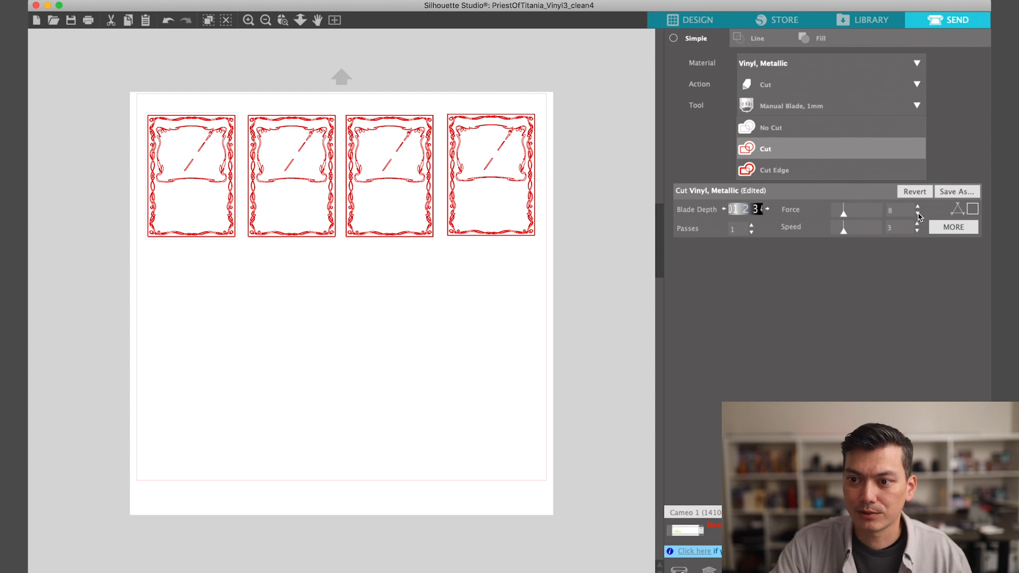
pyautogui.click(917, 206)
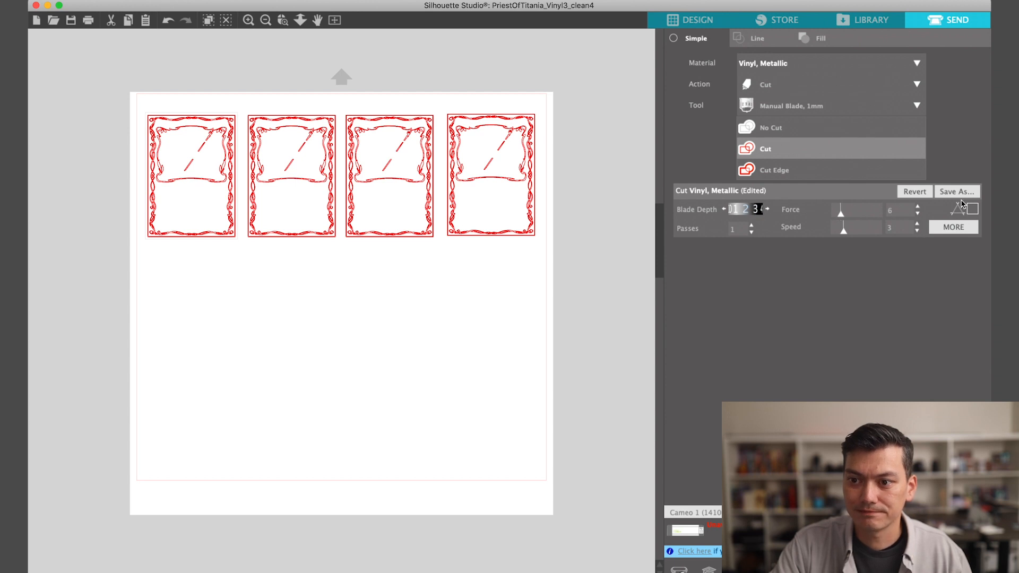